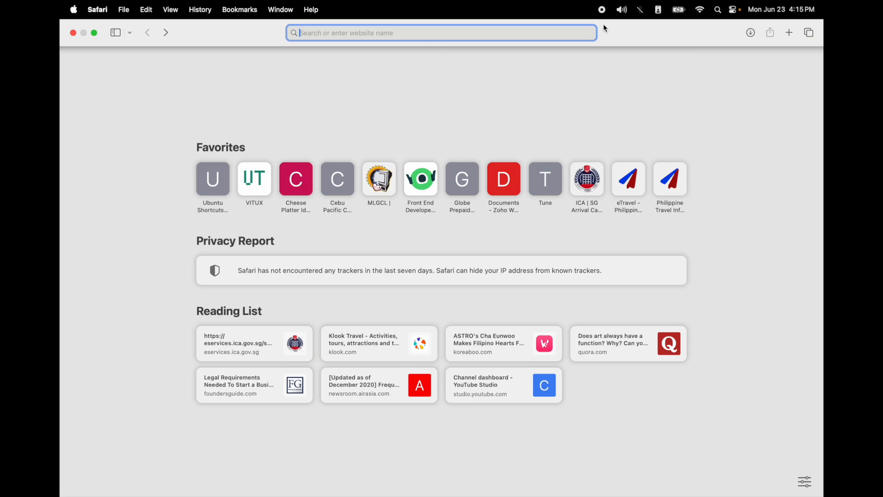
- Go to books.zoho.com in Safari by accepting the 'book' address-bar suggestion
type("b")
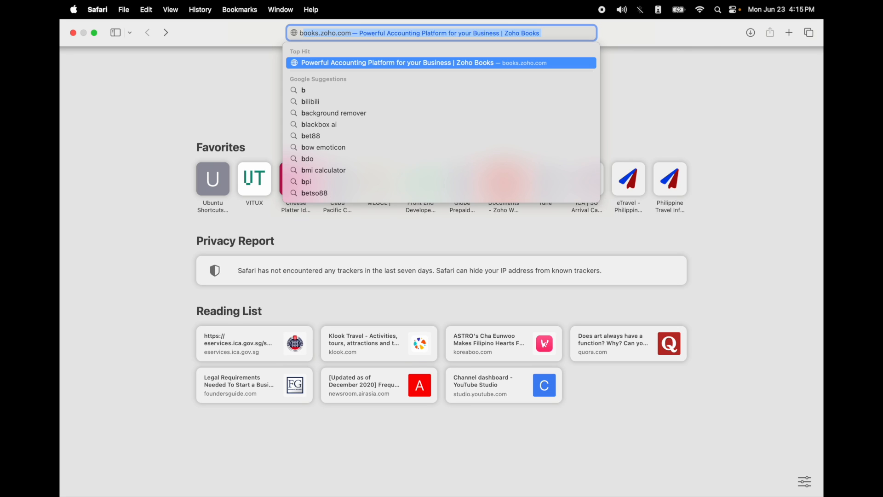
type("o")
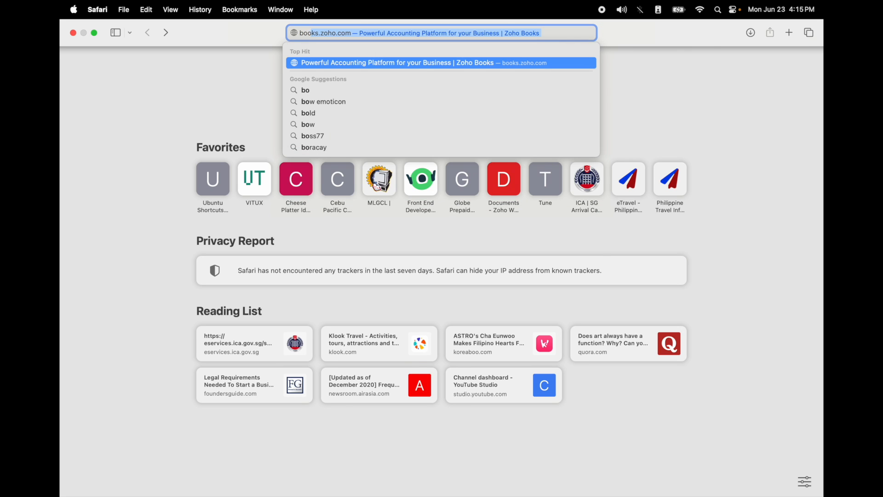
type("ok")
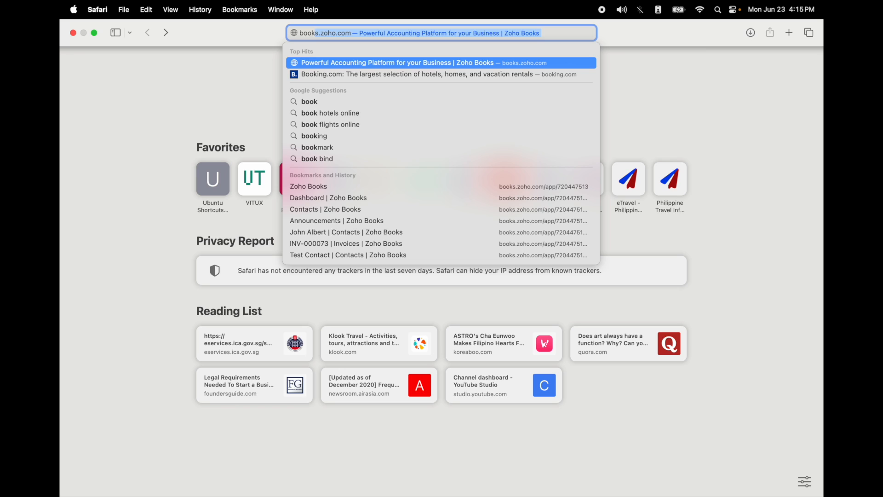
key("Return")
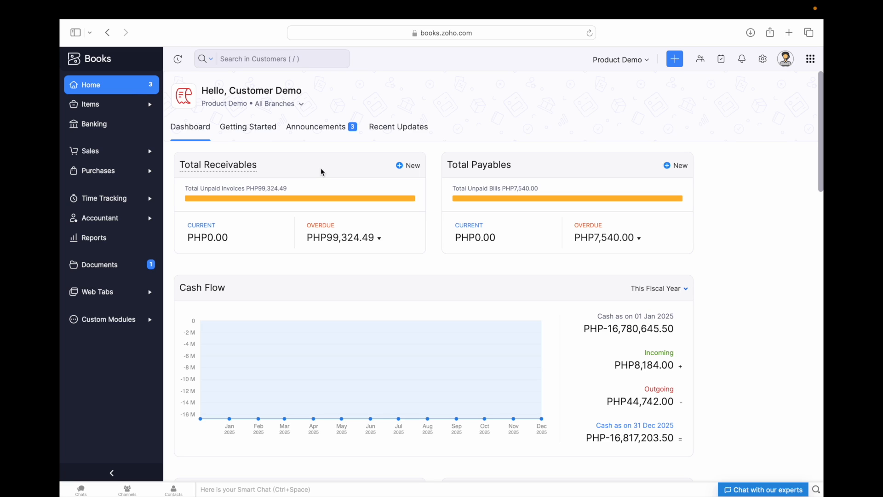
left_click(380, 240)
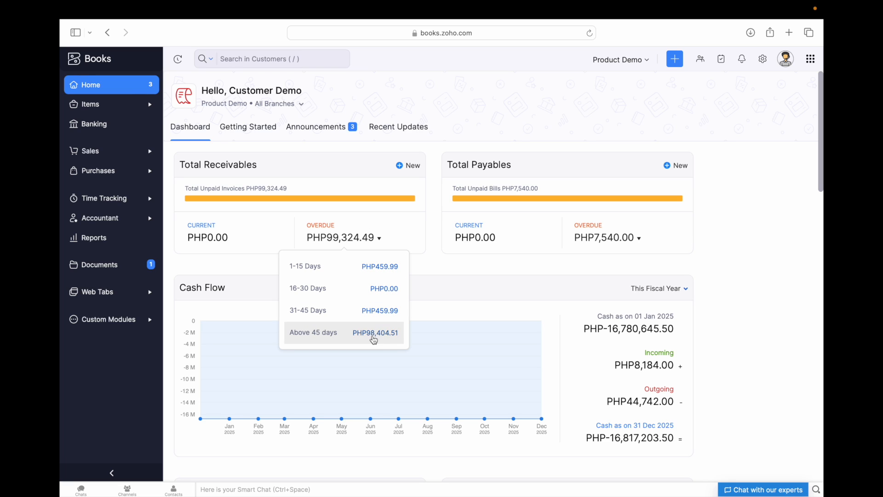
left_click(512, 269)
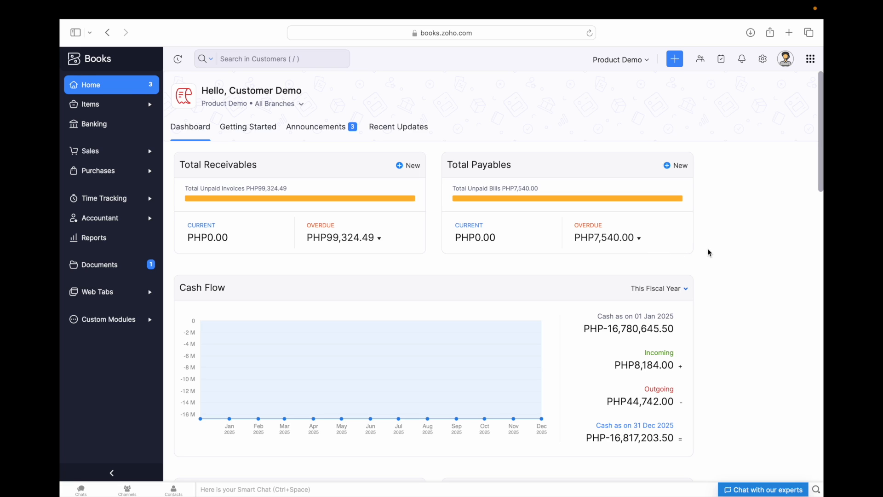
left_click(640, 240)
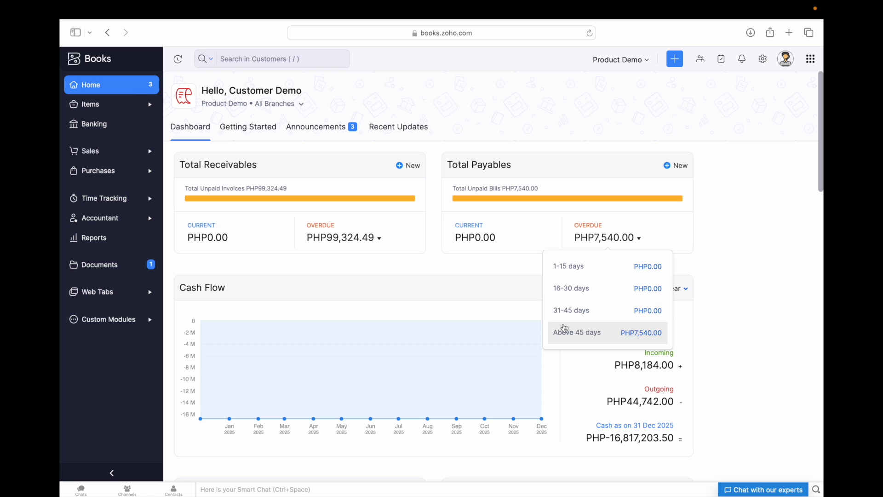
left_click(456, 299)
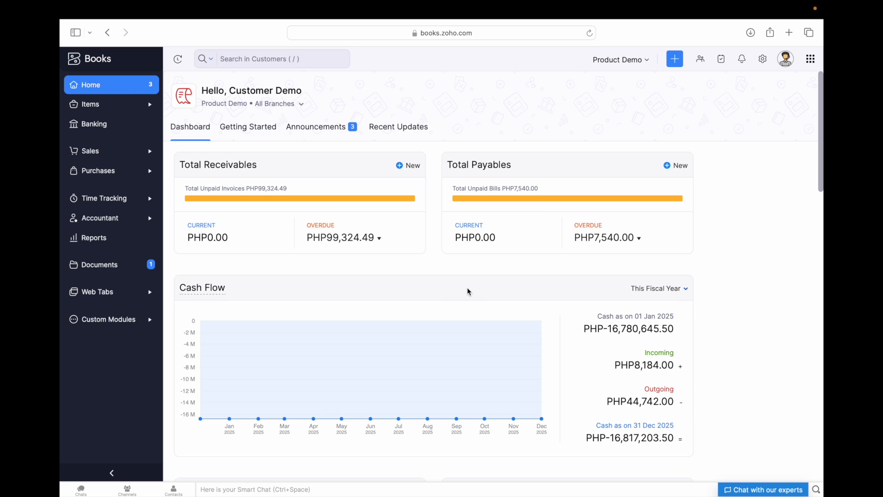
scroll(468, 291, "down", 1)
scroll(462, 271, "down", 2)
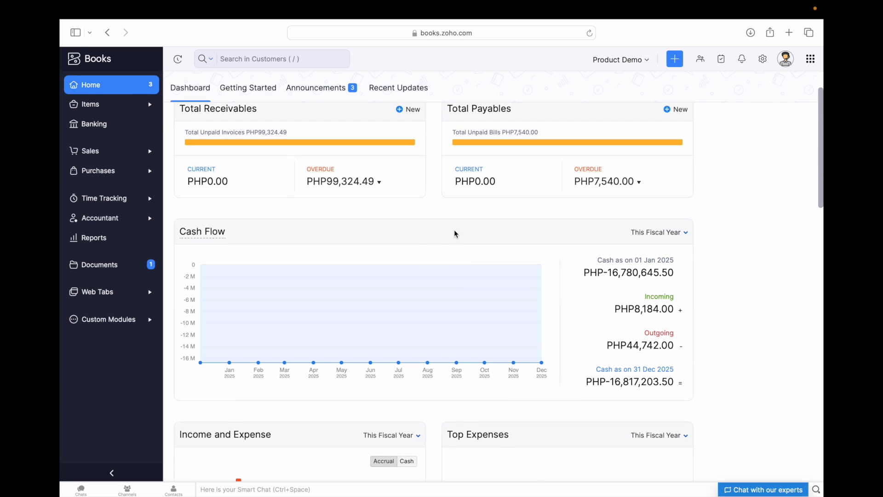
scroll(455, 233, "down", 1)
scroll(440, 217, "down", 5)
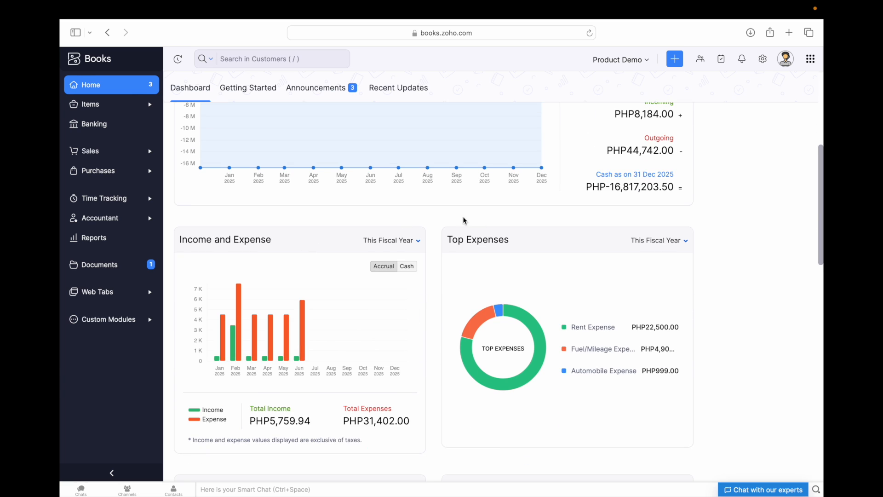
scroll(533, 243, "down", 11)
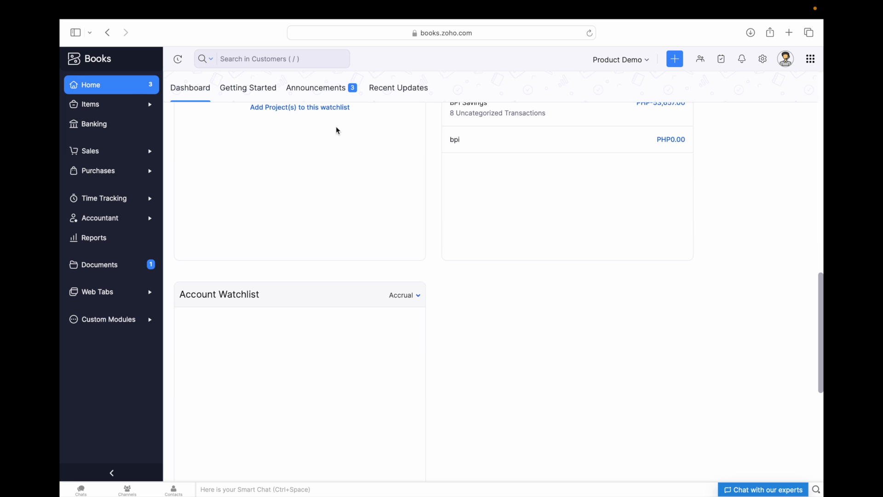
scroll(346, 210, "up", 6)
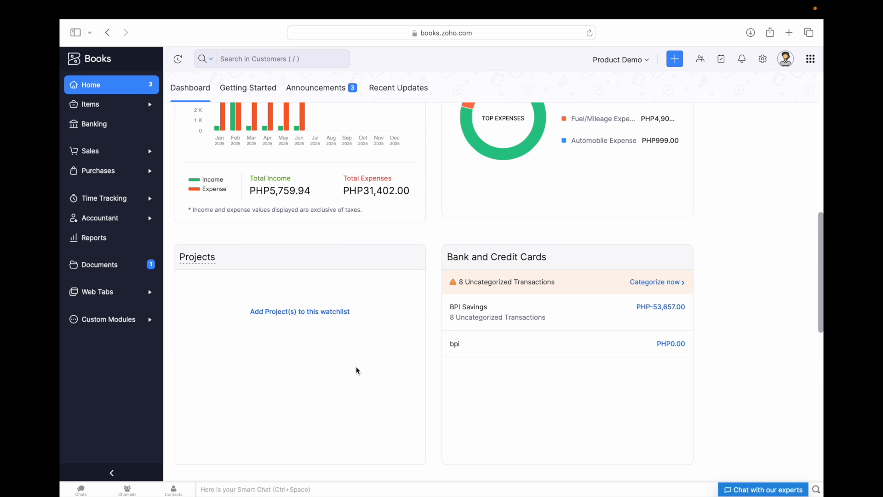
scroll(329, 391, "down", 6)
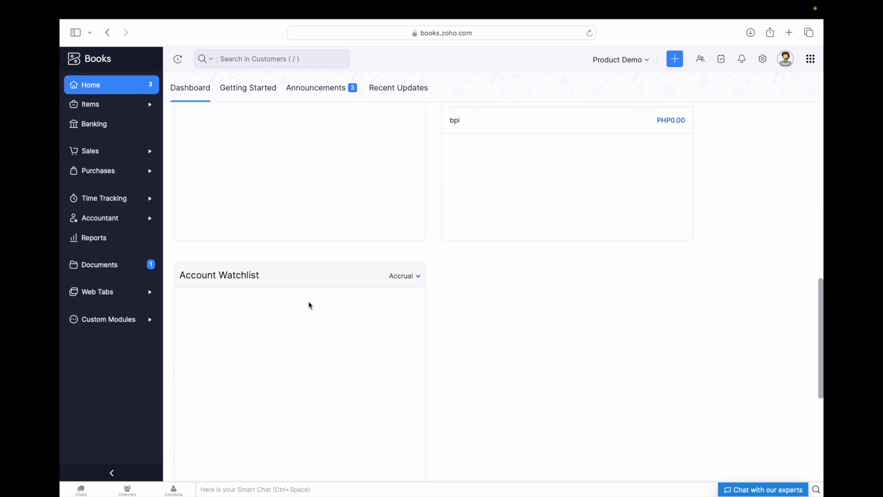
scroll(530, 303, "up", 7)
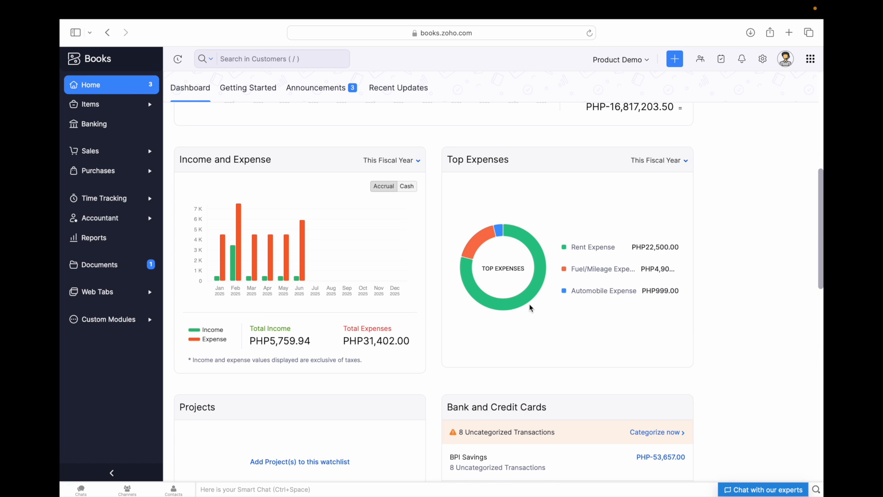
mouse_move(463, 329)
scroll(462, 329, "up", 8)
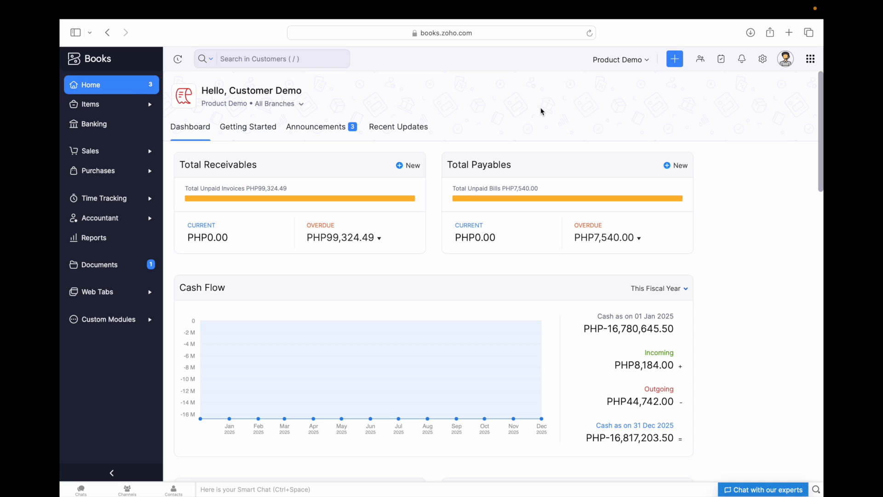
- Browse the Getting Started setup cards, then switch the home page to the Announcements feed
left_click(256, 134)
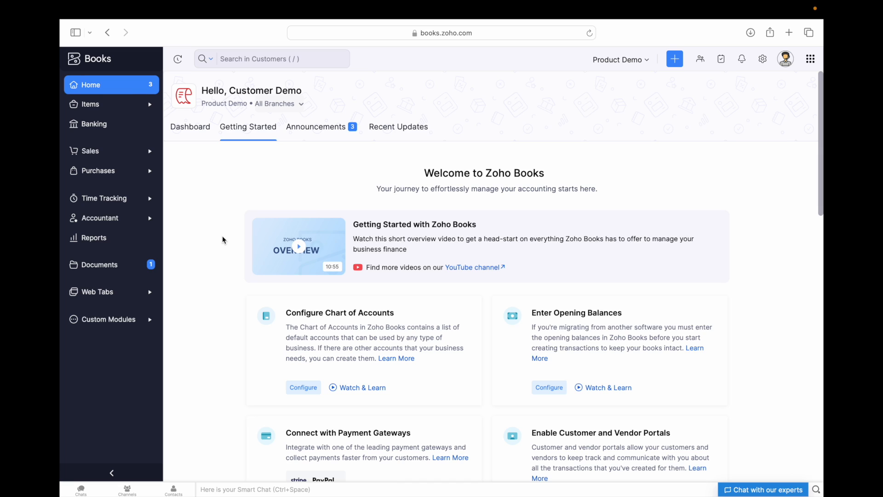
scroll(237, 313, "down", 2)
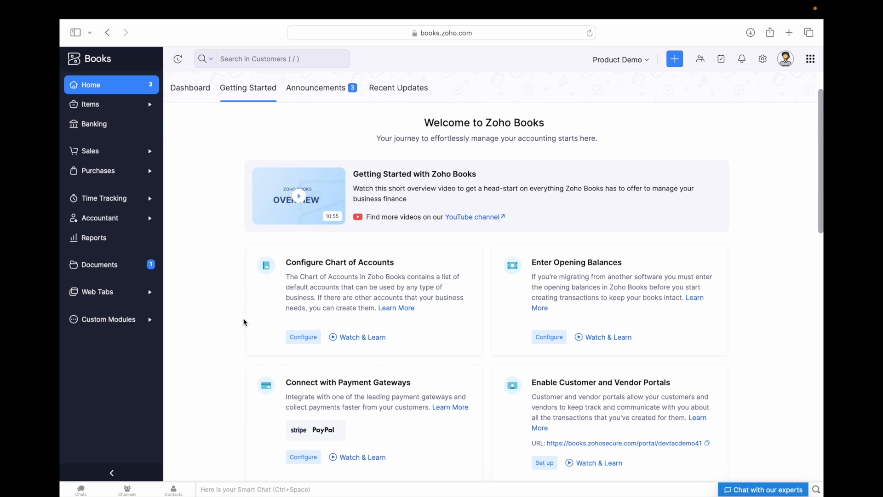
scroll(230, 292, "down", 3)
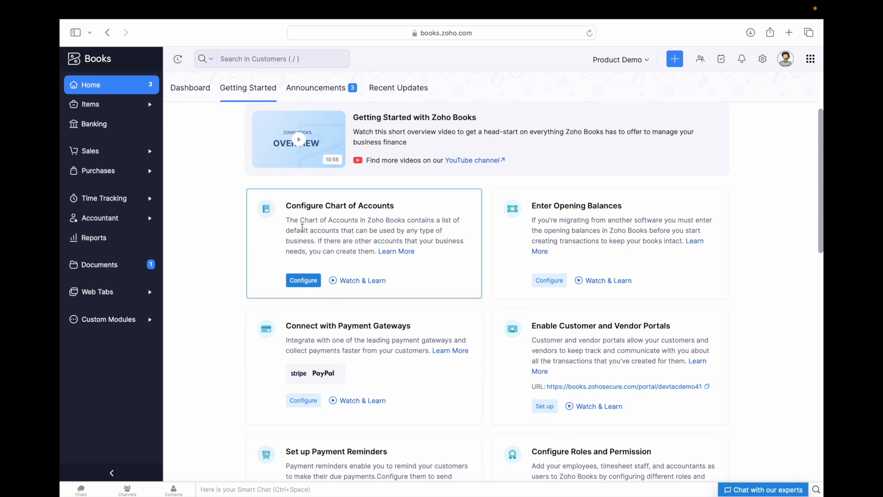
scroll(189, 243, "down", 1)
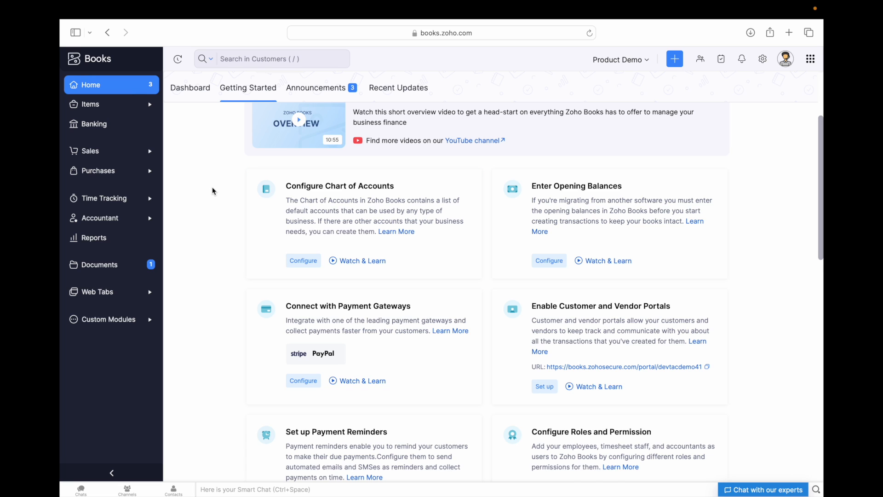
scroll(213, 190, "down", 1)
scroll(250, 234, "down", 5)
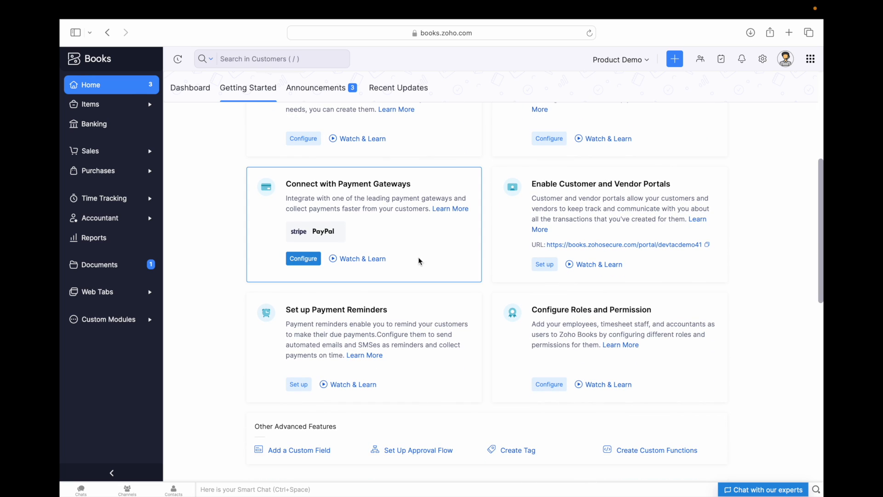
scroll(474, 345, "down", 2)
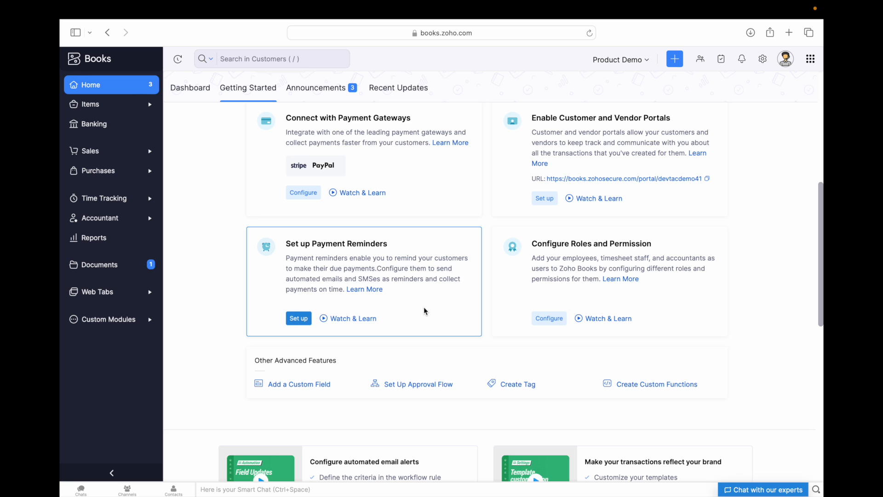
scroll(426, 312, "up", 5)
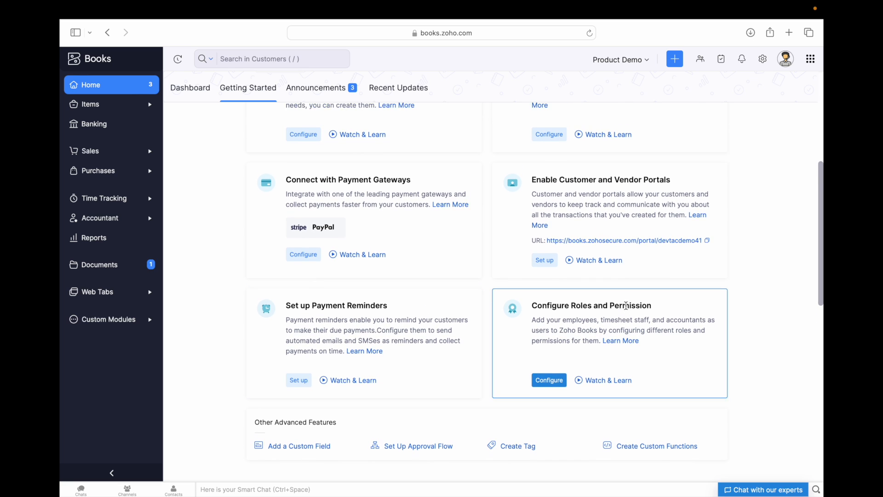
scroll(626, 306, "up", 3)
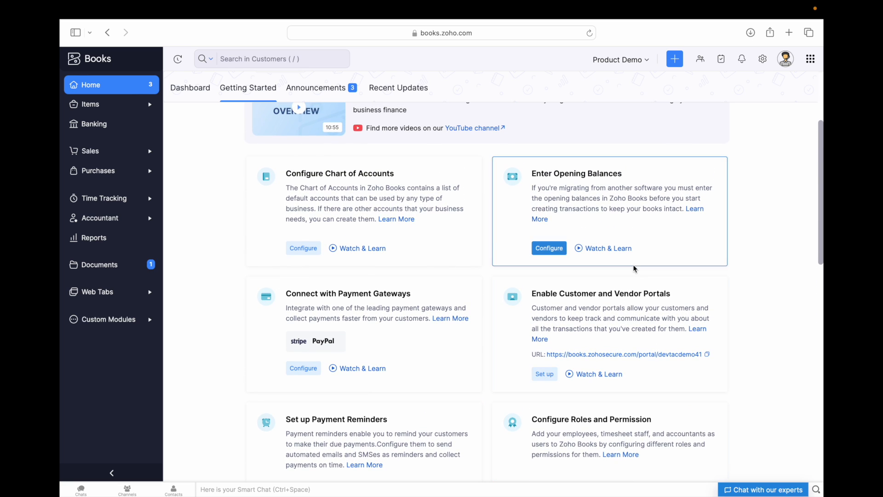
scroll(634, 269, "up", 3)
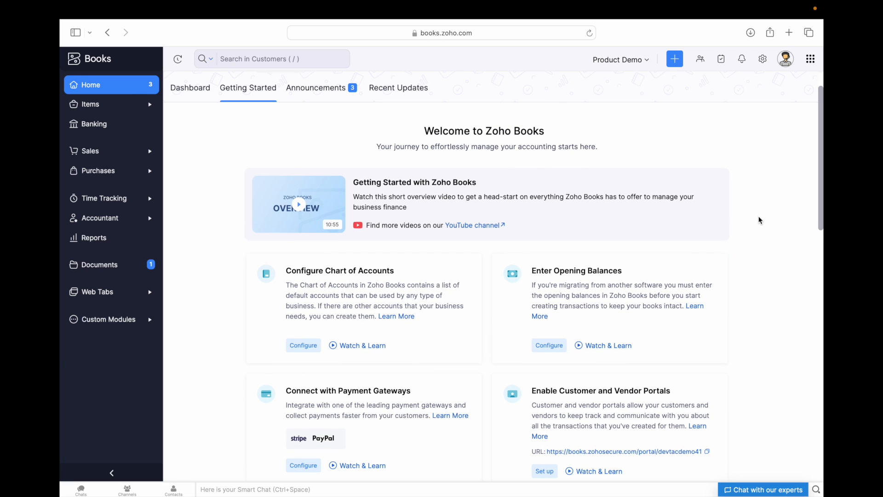
scroll(754, 200, "up", 2)
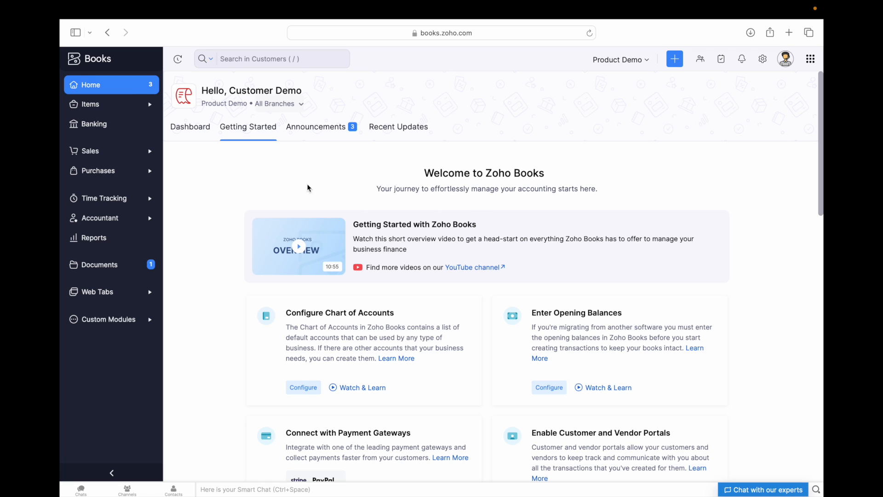
left_click(317, 130)
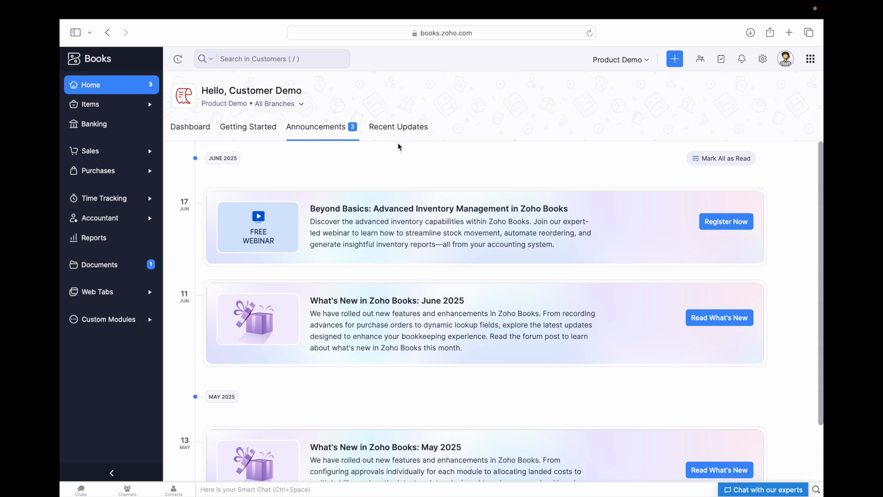
- Scroll through the Recent Updates feed back to the top, then expand Sales in the sidebar
left_click(394, 132)
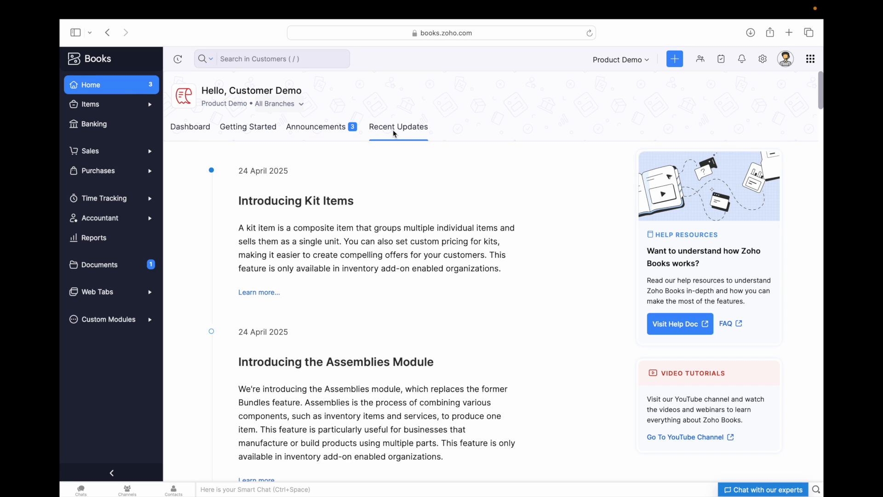
scroll(389, 258, "down", 5)
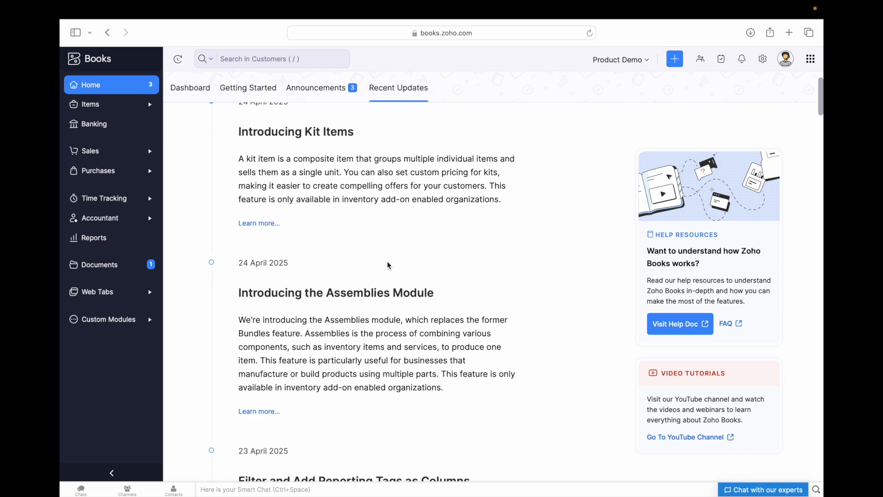
scroll(391, 307, "up", 5)
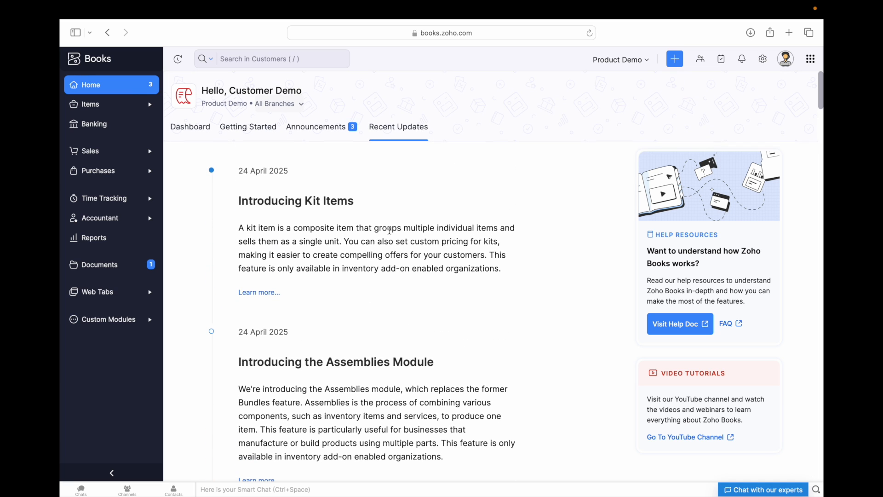
scroll(409, 261, "down", 2)
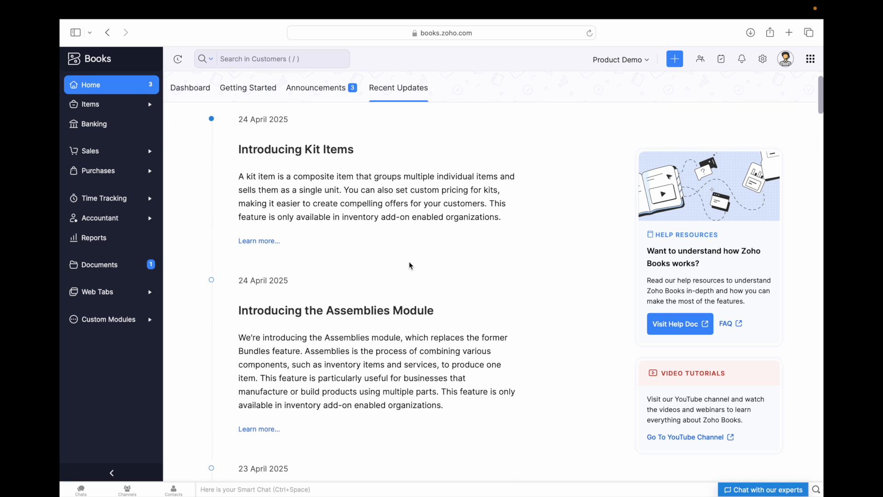
scroll(376, 189, "up", 2)
scroll(403, 299, "down", 8)
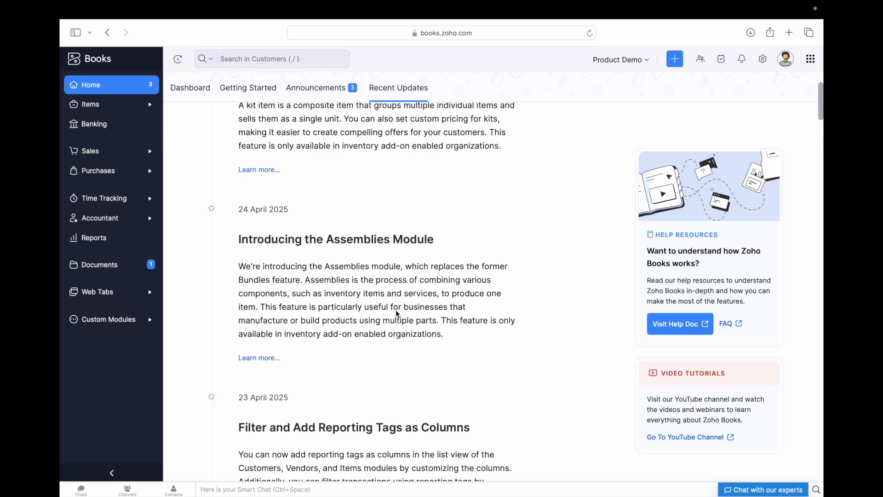
scroll(396, 310, "down", 12)
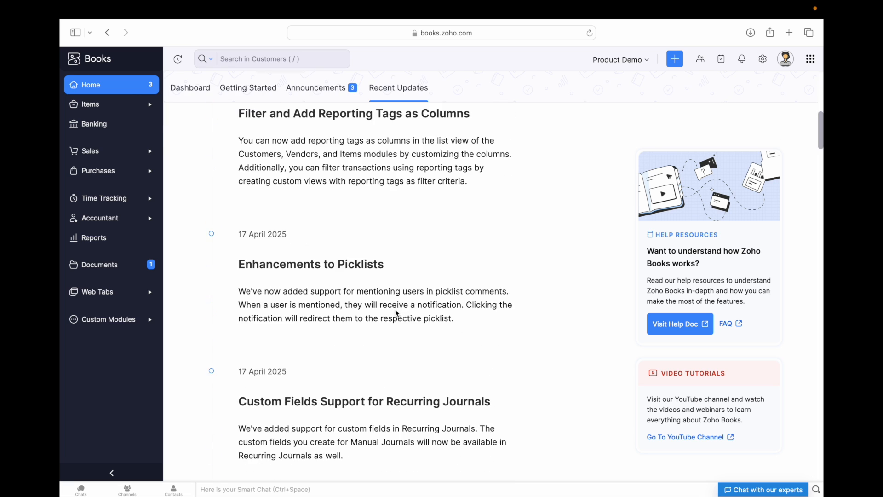
scroll(443, 287, "down", 4)
scroll(414, 345, "up", 20)
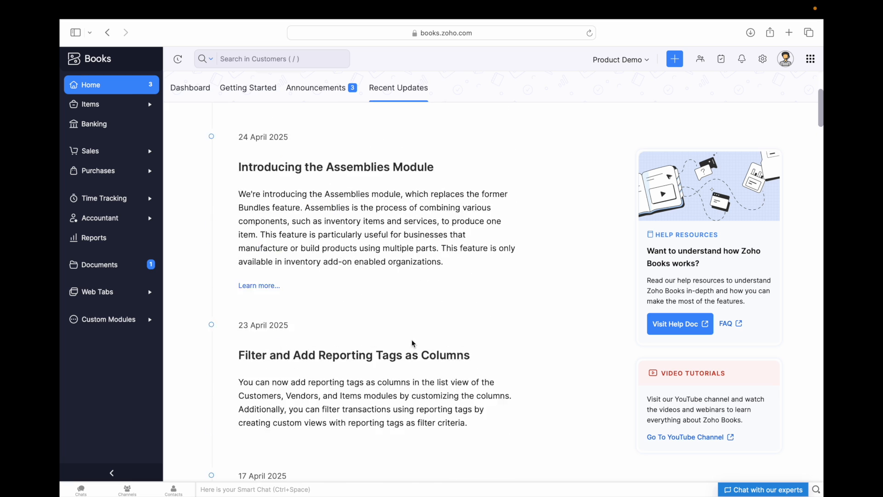
scroll(413, 343, "up", 2)
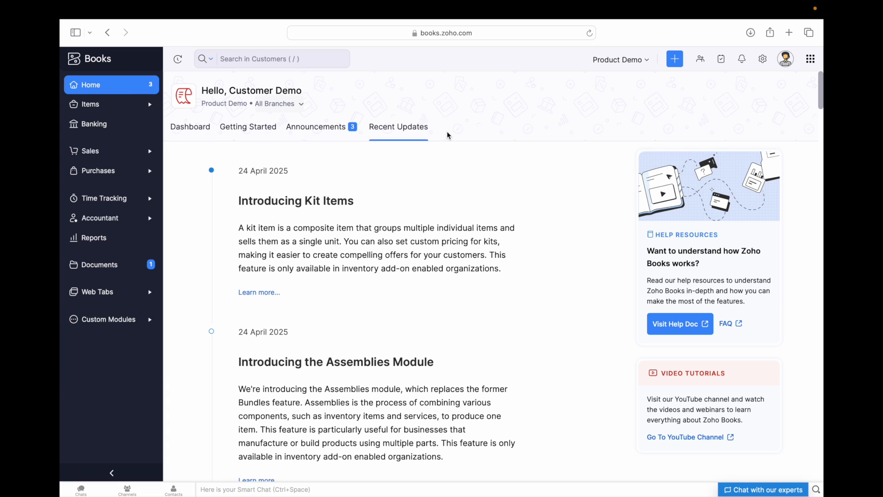
left_click(105, 156)
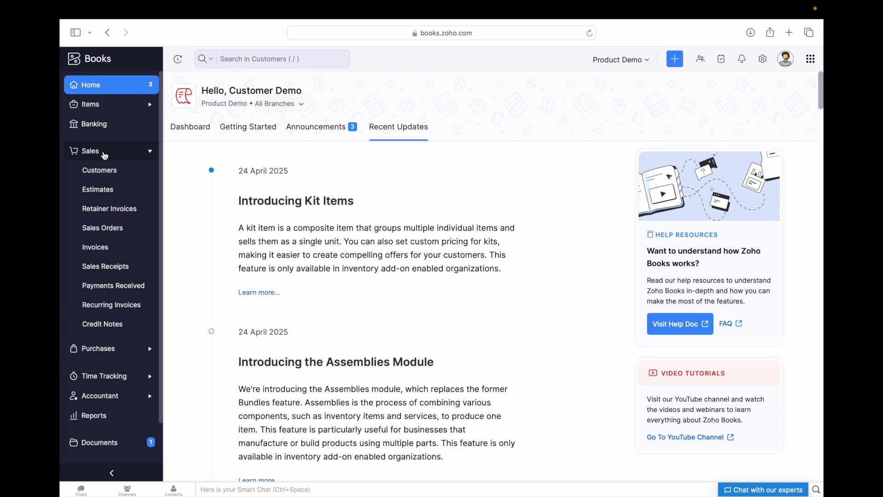
- Open Sales > Customers and start a new customer record
left_click(103, 172)
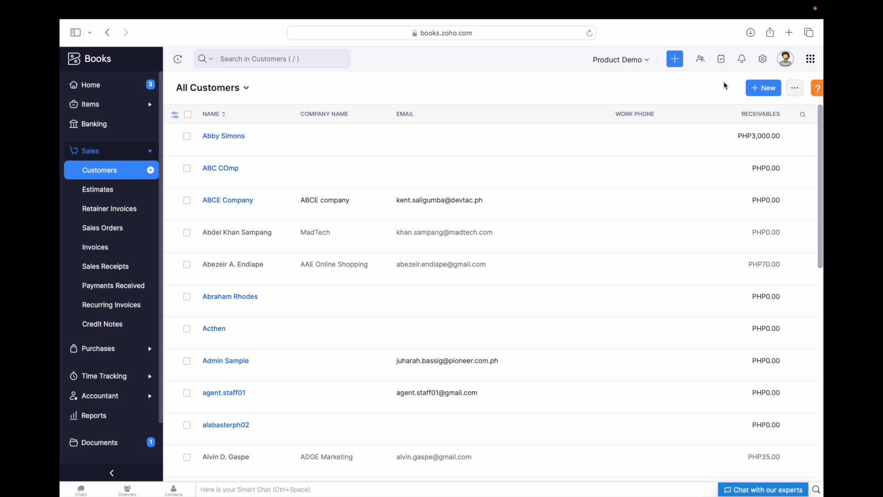
left_click(760, 90)
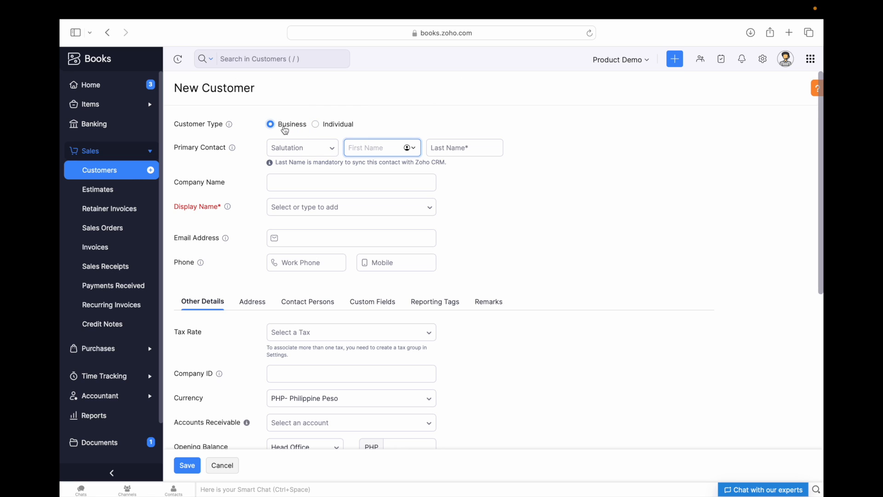
- Keep customer type Business, choose salutation Ms., enter the contact's first and last name and company Devtac
left_click(315, 124)
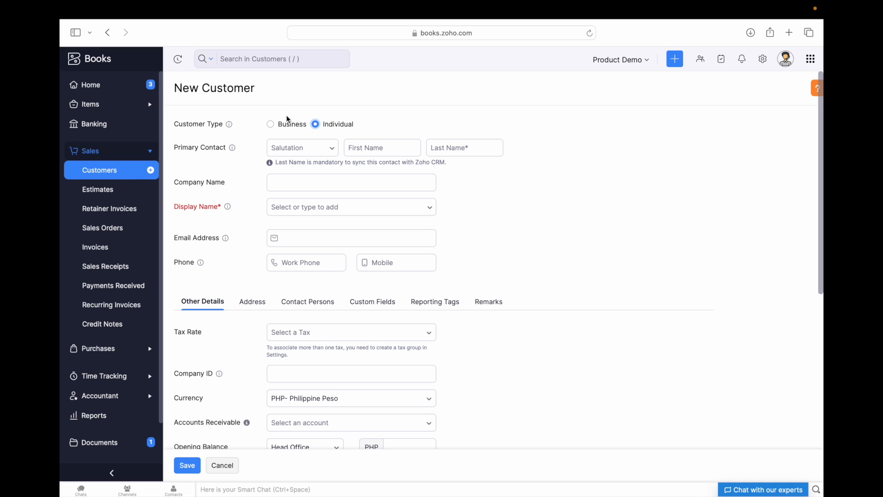
left_click(270, 125)
left_click(312, 147)
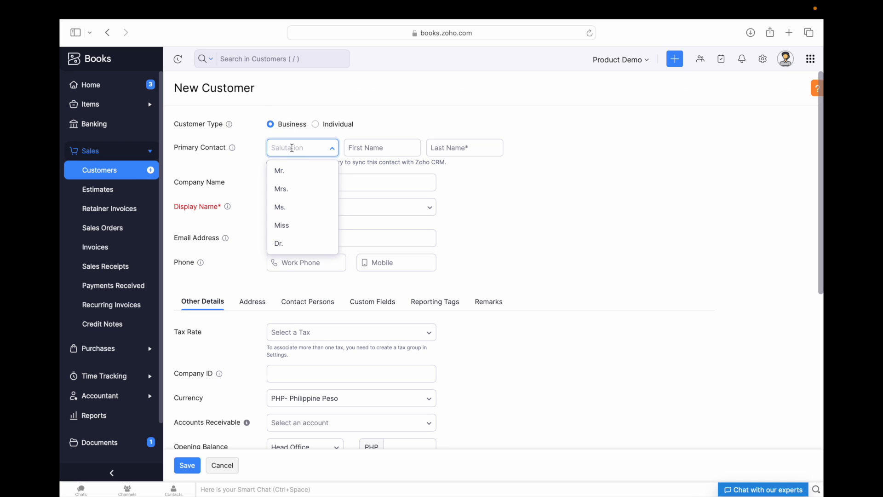
type("Ms")
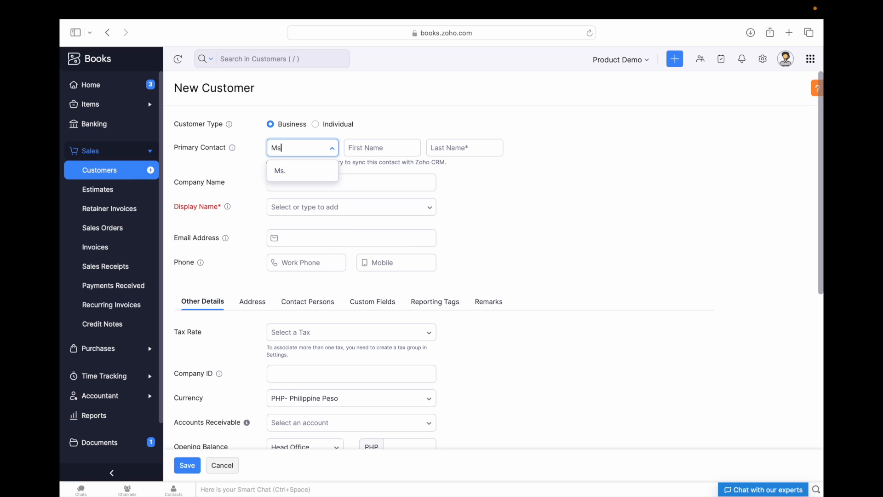
type(".")
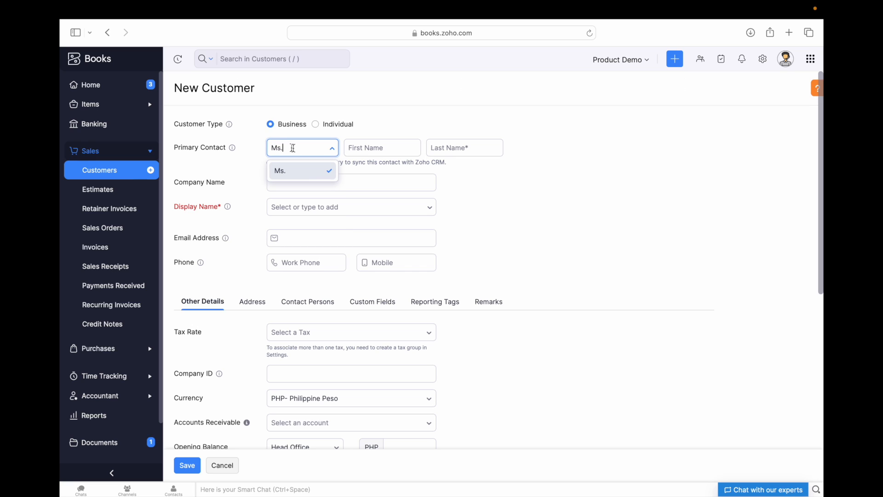
left_click(365, 146)
left_click(431, 148)
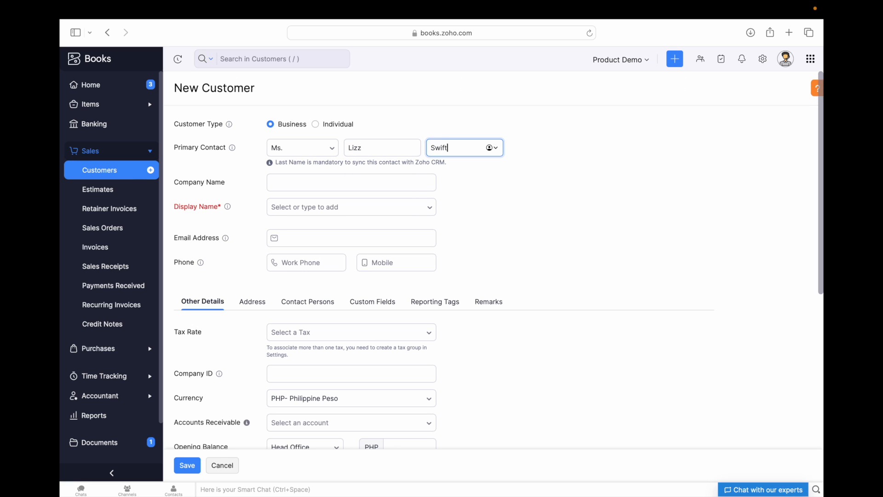
left_click(363, 179)
type("Devtac")
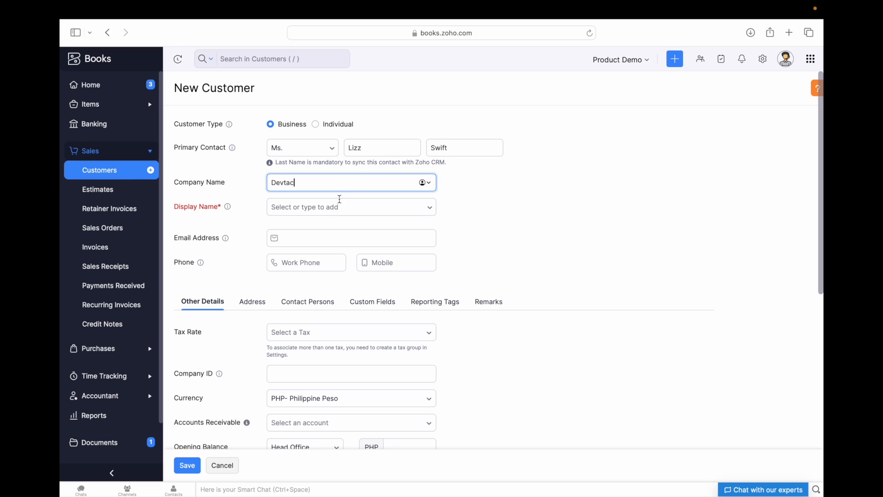
- Set the display name to the contact's full name and clear the autofilled phone number
left_click(329, 209)
left_click_drag(312, 206, 260, 206)
type("L")
left_click(328, 207)
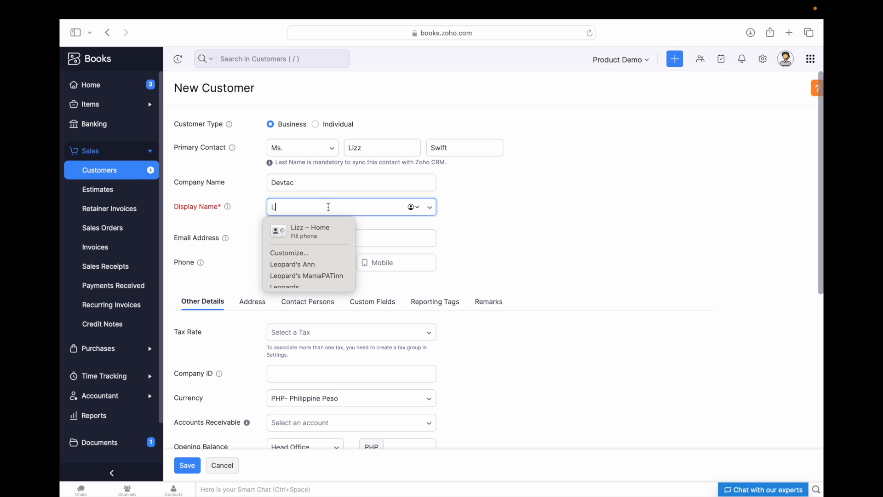
left_click(339, 230)
double_click(311, 207)
left_click(311, 207)
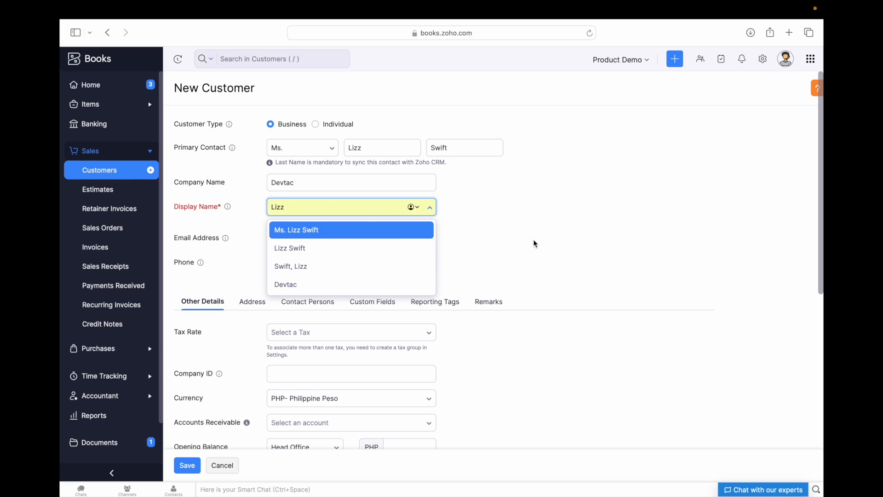
left_click(329, 259)
left_click_drag(329, 259, 273, 263)
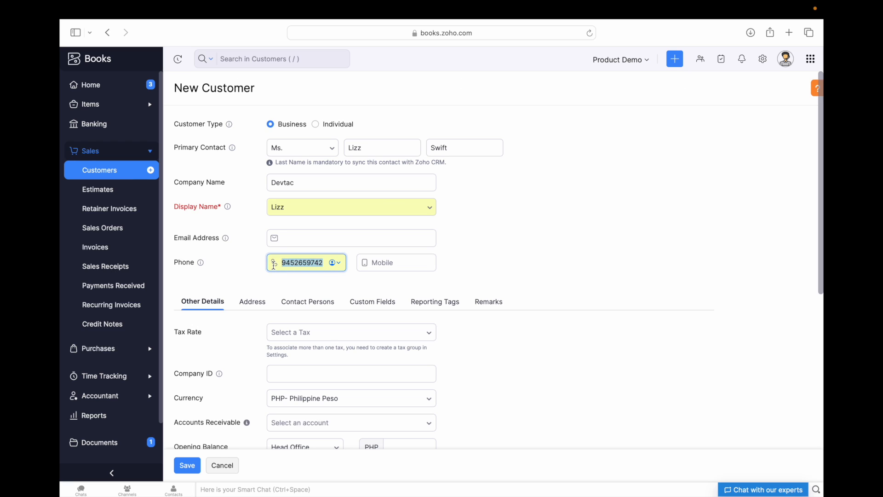
key("BackSpace")
left_click(305, 205)
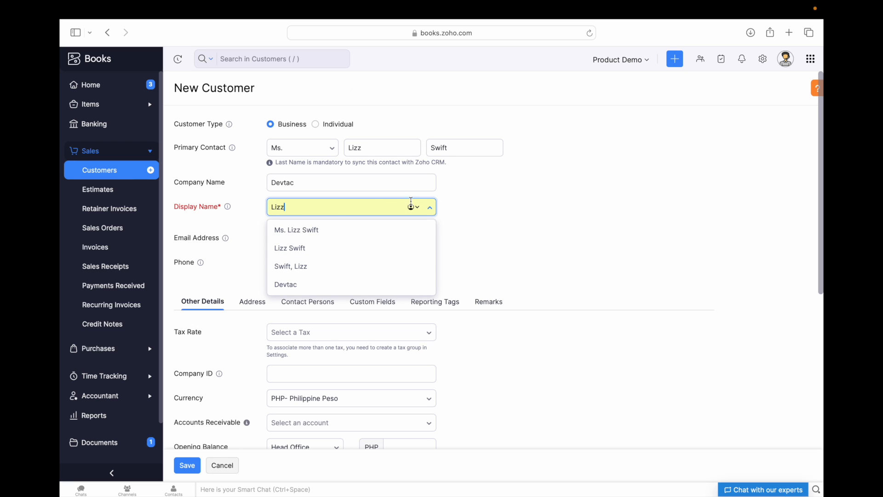
left_click(528, 212)
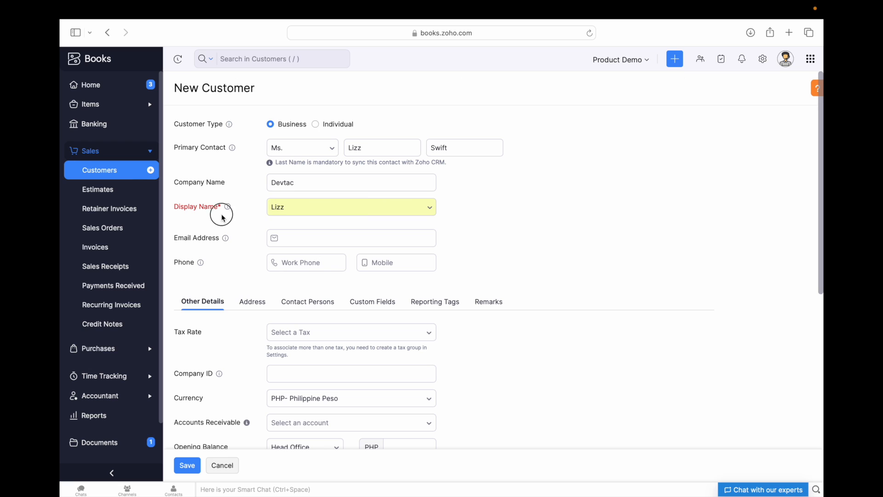
left_click(305, 207)
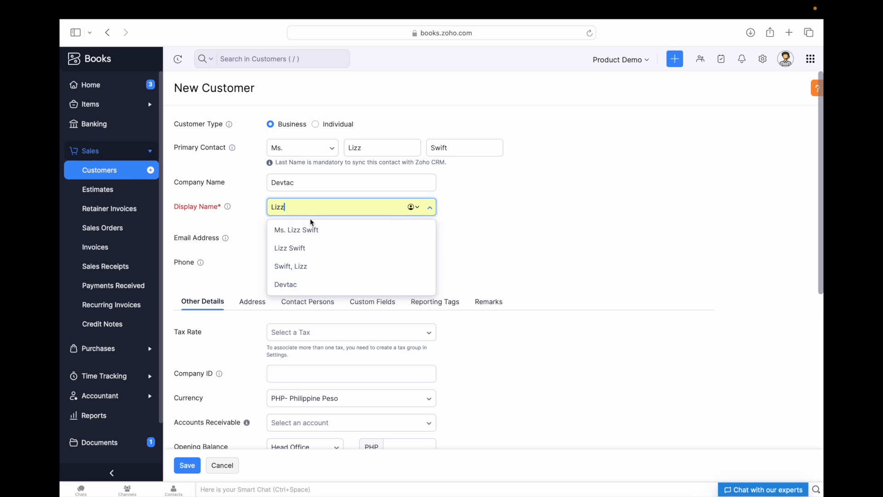
scroll(311, 223, "down", 2)
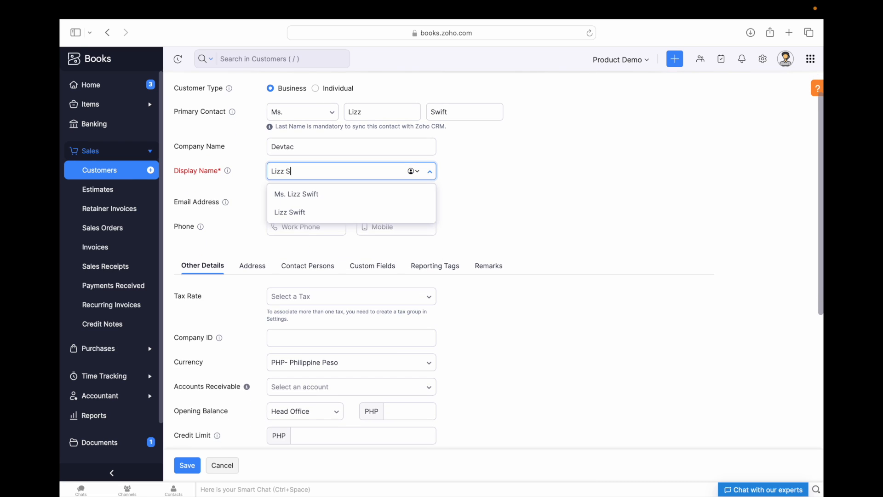
left_click(338, 205)
- Fill in the customer's e-mail address from the saved suggestion
scroll(236, 186, "down", 1)
scroll(221, 173, "up", 1)
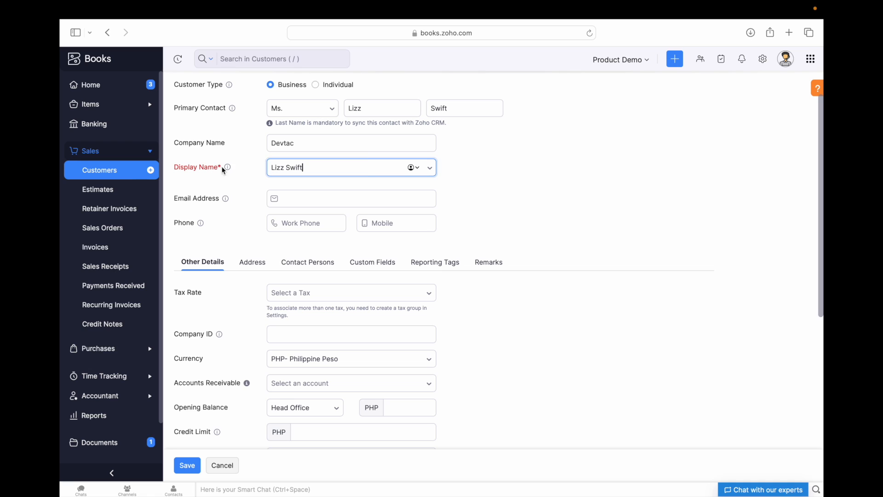
scroll(218, 177, "down", 1)
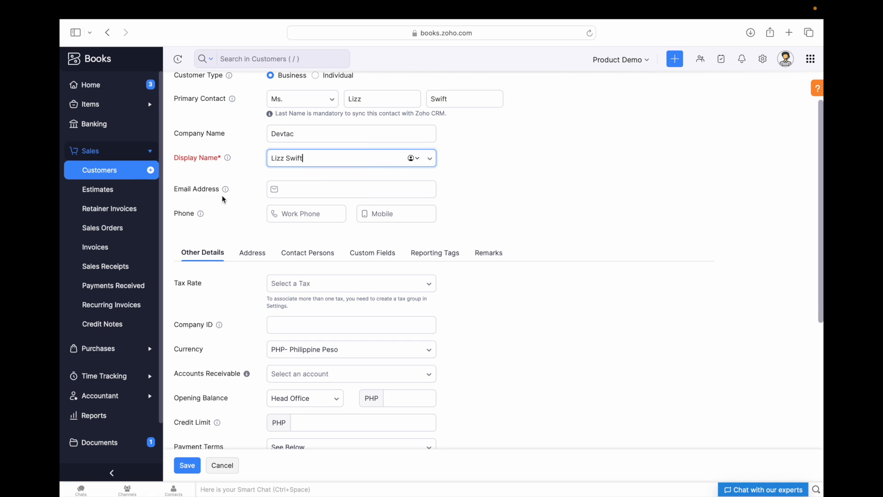
scroll(222, 195, "down", 1)
scroll(222, 245, "down", 1)
scroll(222, 255, "up", 4)
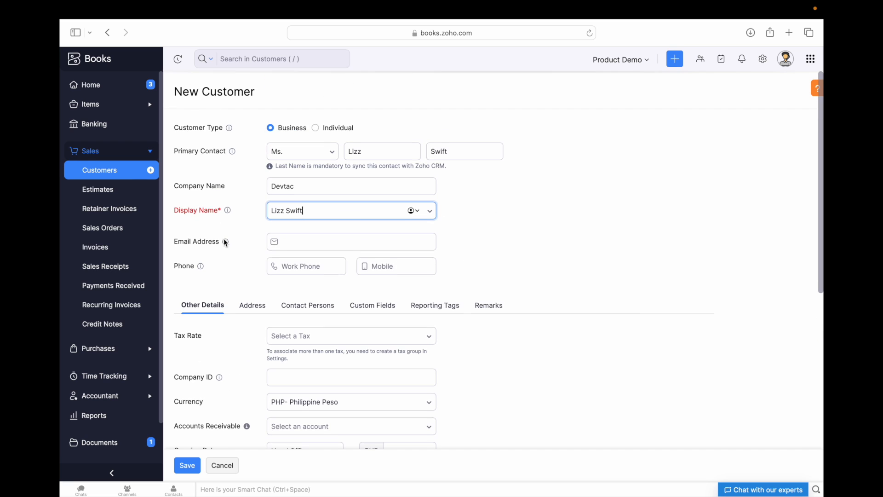
left_click(296, 238)
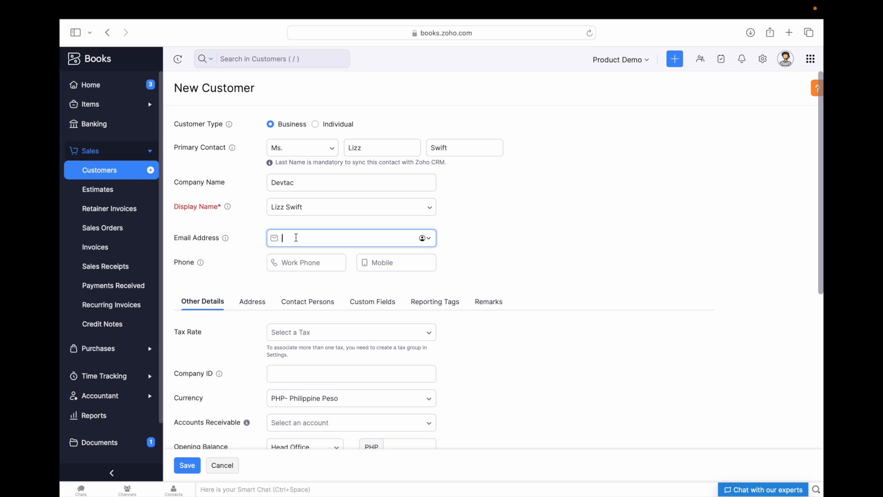
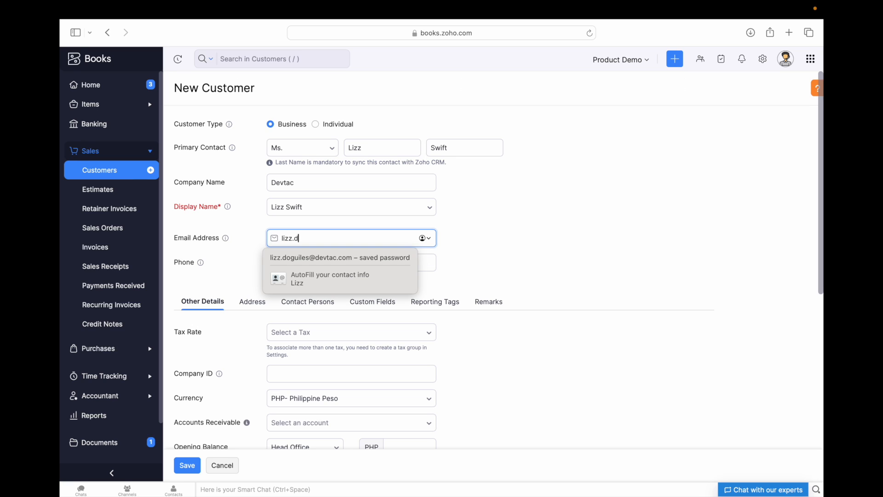
left_click(327, 257)
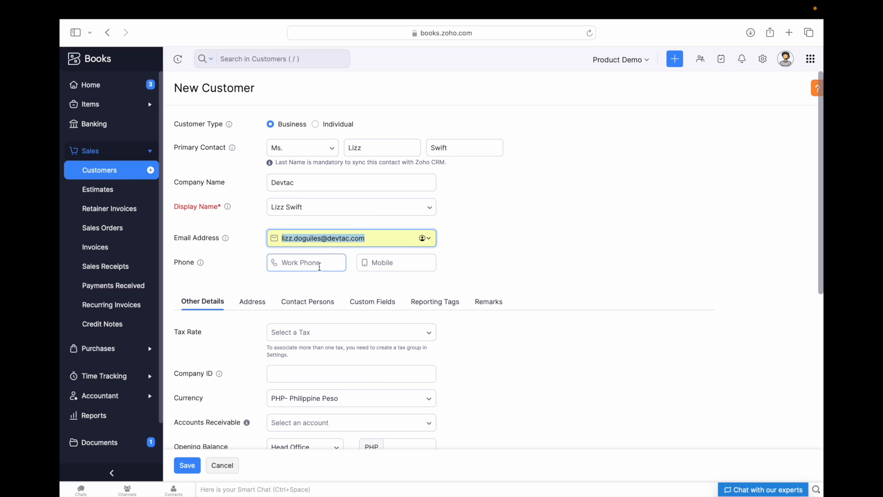
left_click(316, 265)
scroll(333, 240, "down", 5)
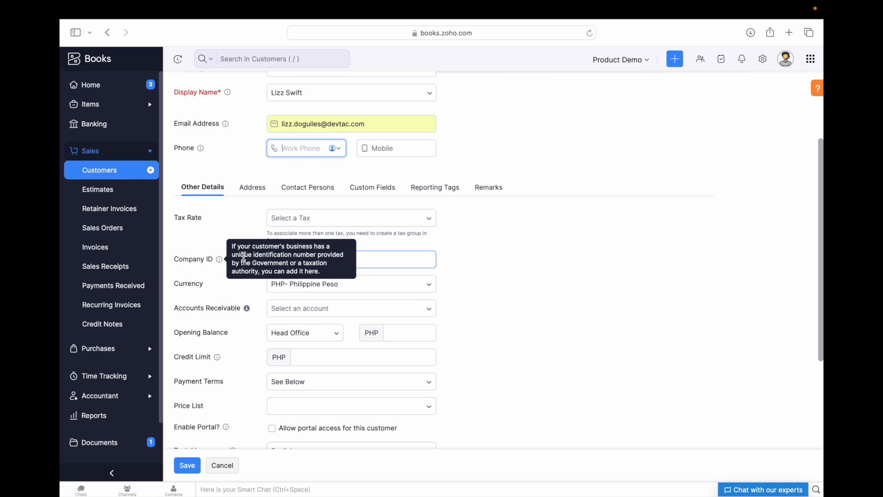
scroll(365, 280, "down", 1)
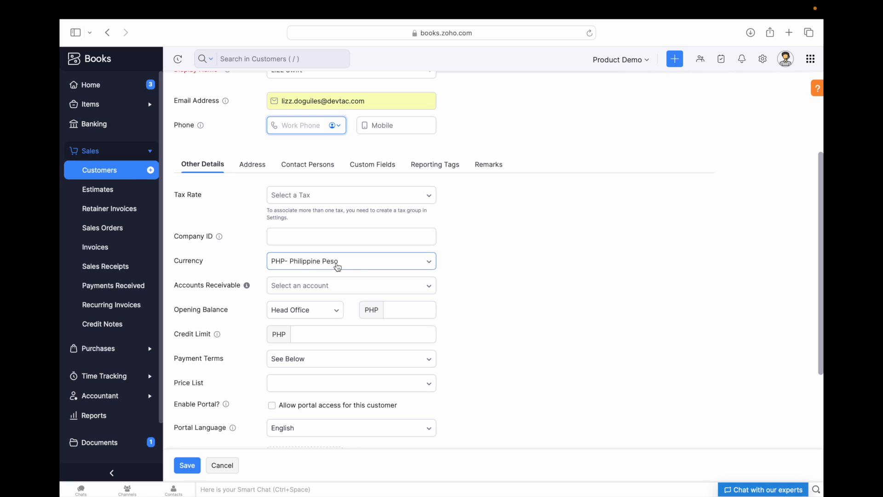
left_click(356, 265)
scroll(345, 330, "up", 2)
scroll(344, 329, "down", 4)
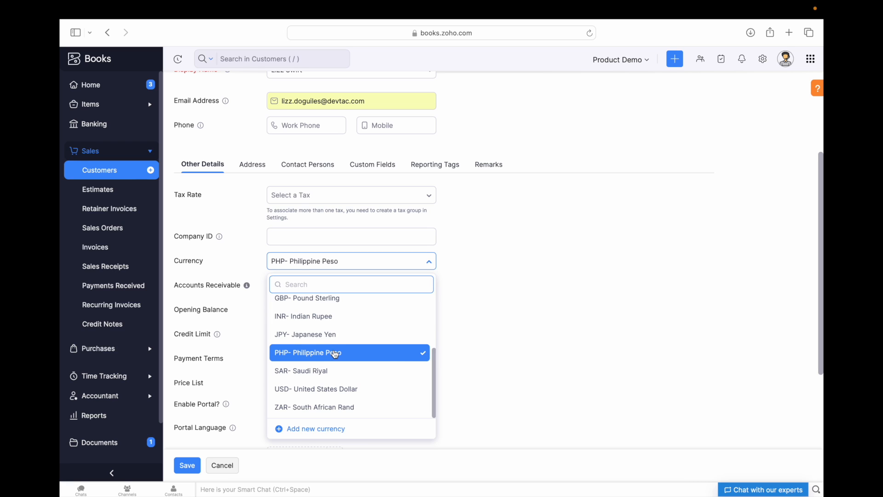
left_click(285, 358)
scroll(339, 295, "down", 3)
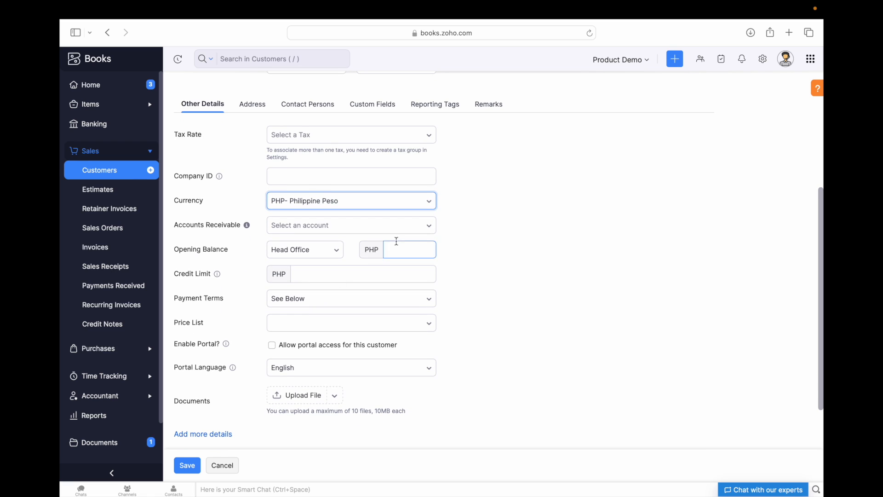
scroll(212, 295, "down", 3)
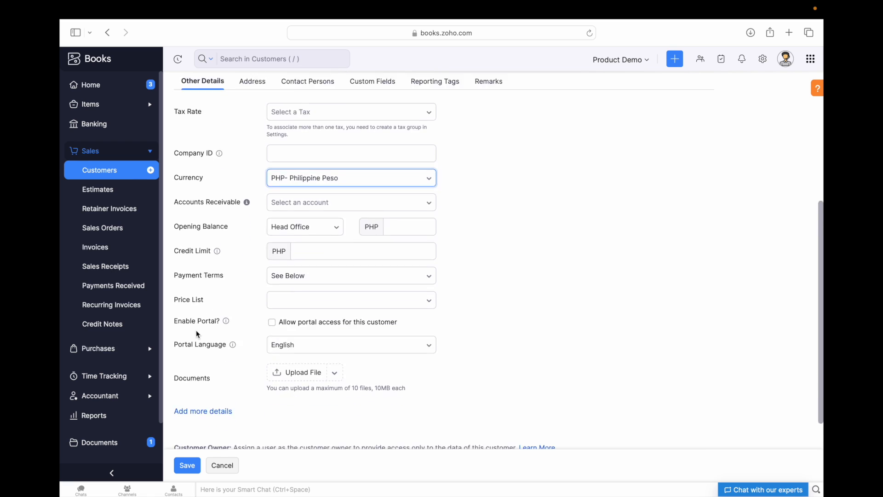
mouse_move(219, 203)
scroll(349, 335, "up", 1)
scroll(350, 339, "up", 10)
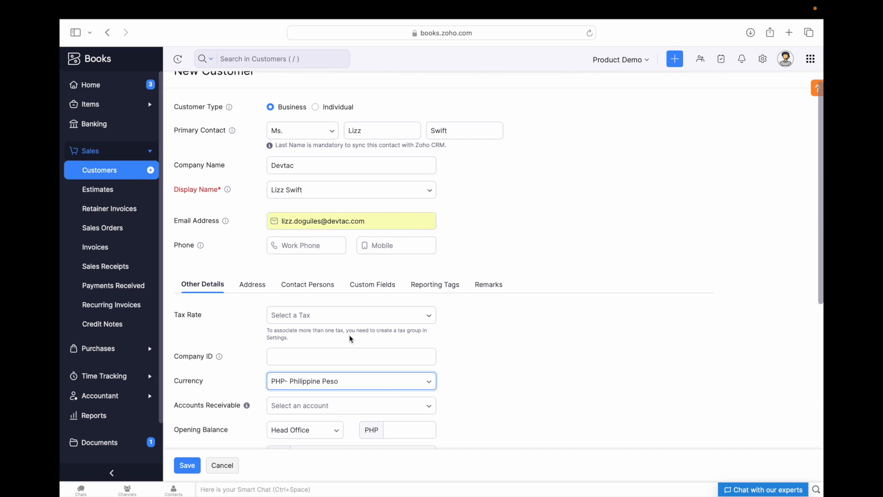
- Show the Address tab and review the Billing and Shipping address sections
left_click(256, 281)
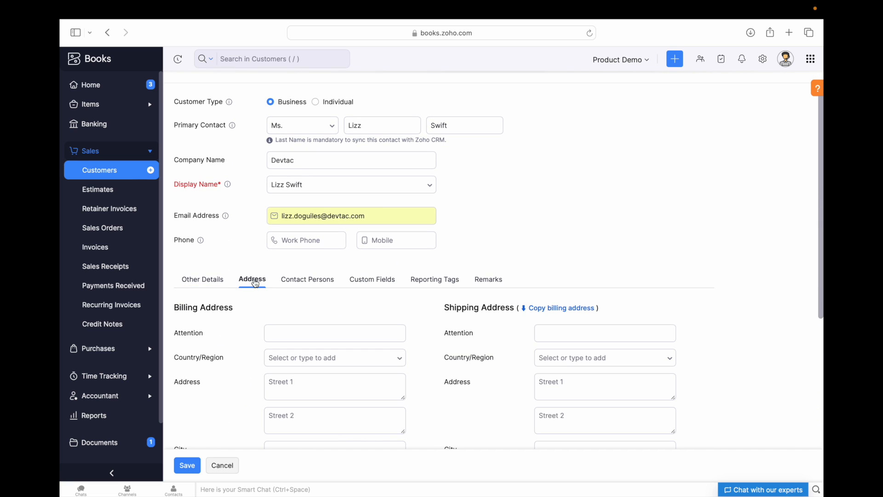
scroll(299, 329, "down", 3)
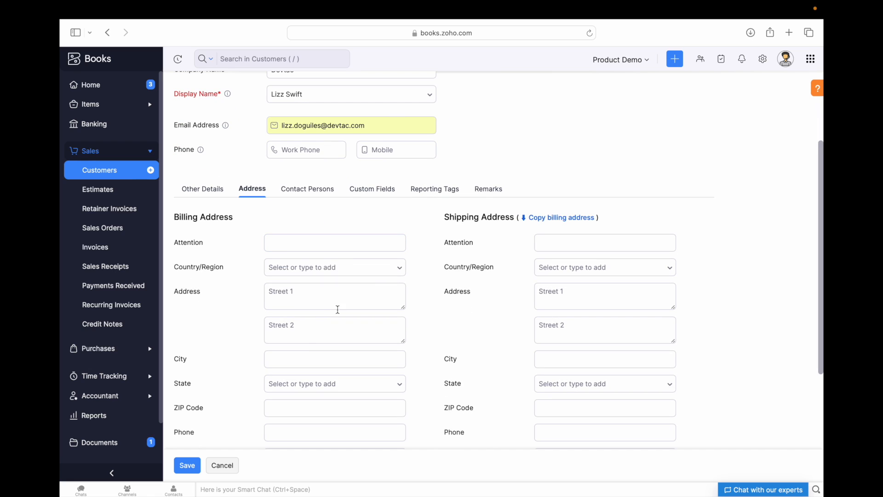
left_click(564, 240)
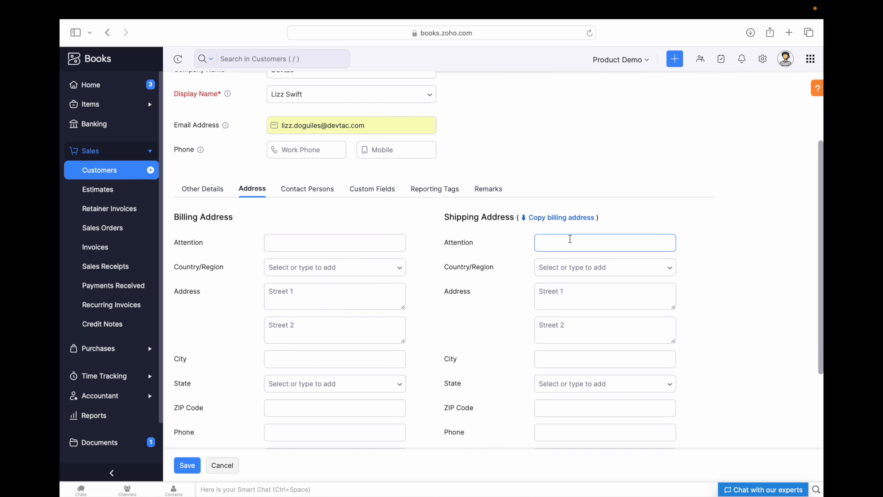
left_click(174, 217)
left_click_drag(173, 217, 270, 216)
left_click_drag(445, 216, 517, 217)
left_click(386, 223)
scroll(386, 224, "down", 1)
scroll(386, 224, "down", 2)
left_click(324, 187)
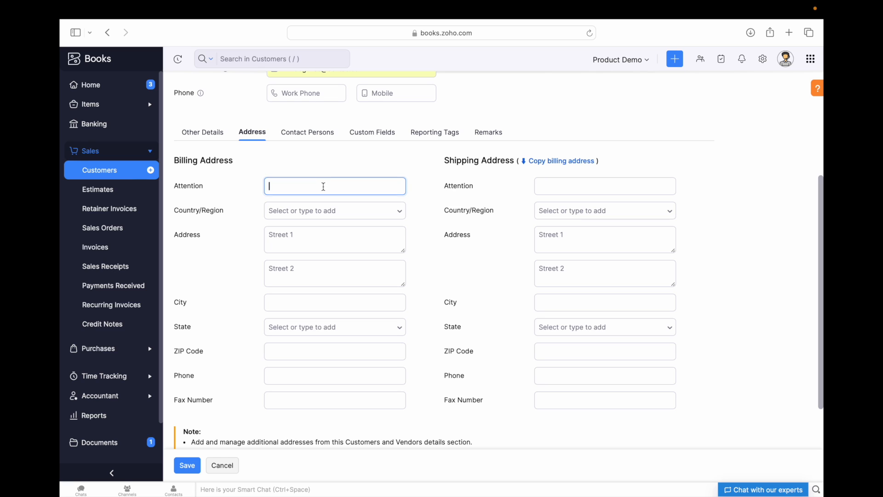
left_click_drag(174, 161, 246, 166)
left_click(282, 162)
- Set the billing country to Philippines and enter the billing street and city
left_click(310, 211)
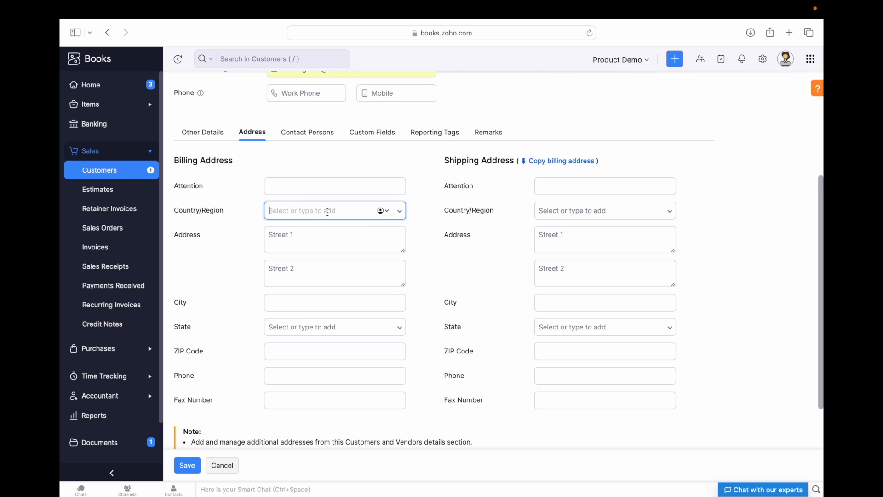
left_click(348, 216)
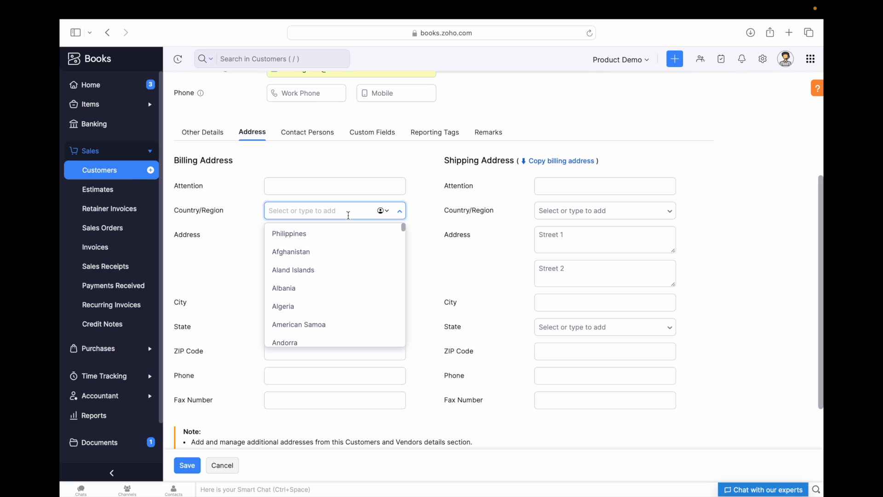
left_click(315, 234)
left_click(308, 232)
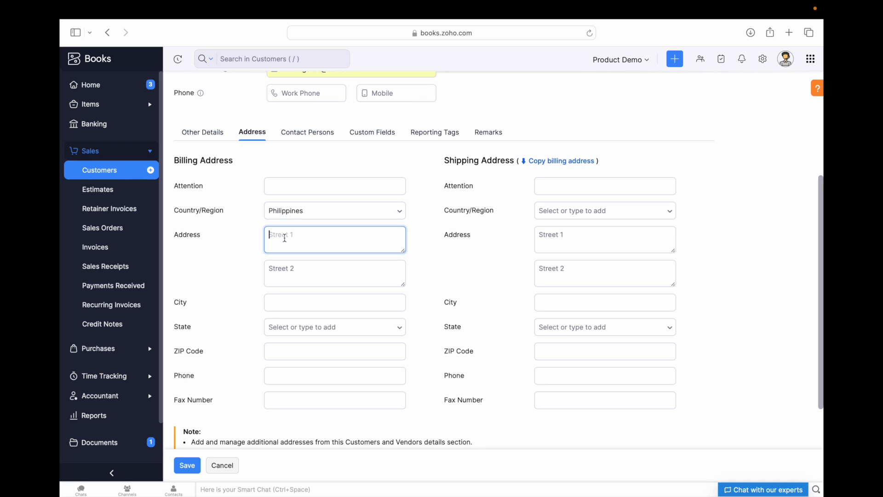
scroll(296, 239, "down", 1)
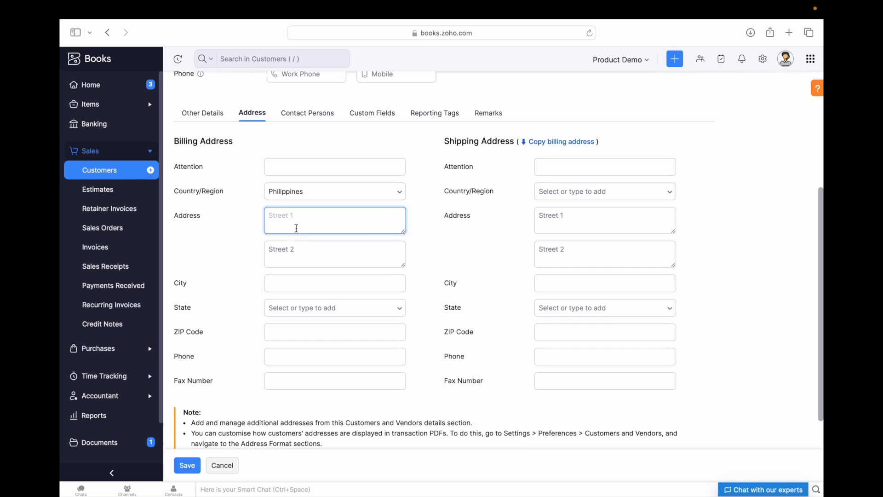
type("Tacloban")
left_click(301, 285)
left_click(299, 279)
type("Tacloban")
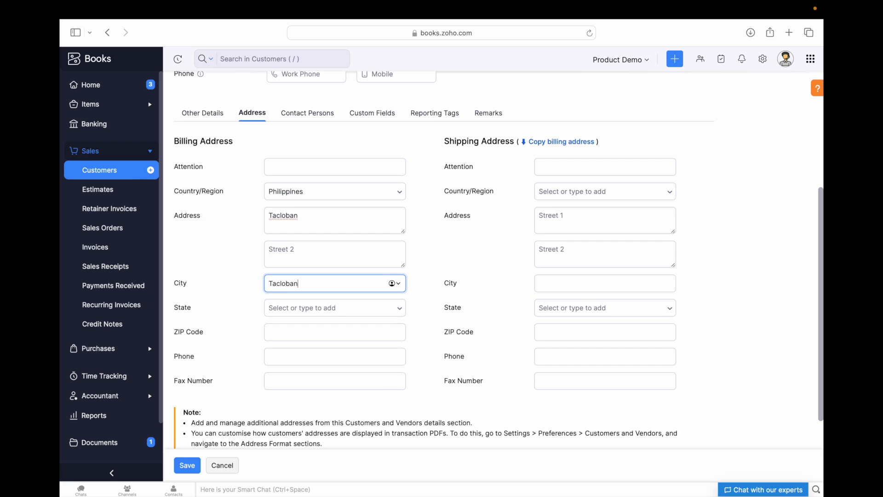
scroll(264, 316, "down", 1)
- Choose the billing state, enter the ZIP code, and copy the billing address to shipping
left_click(314, 278)
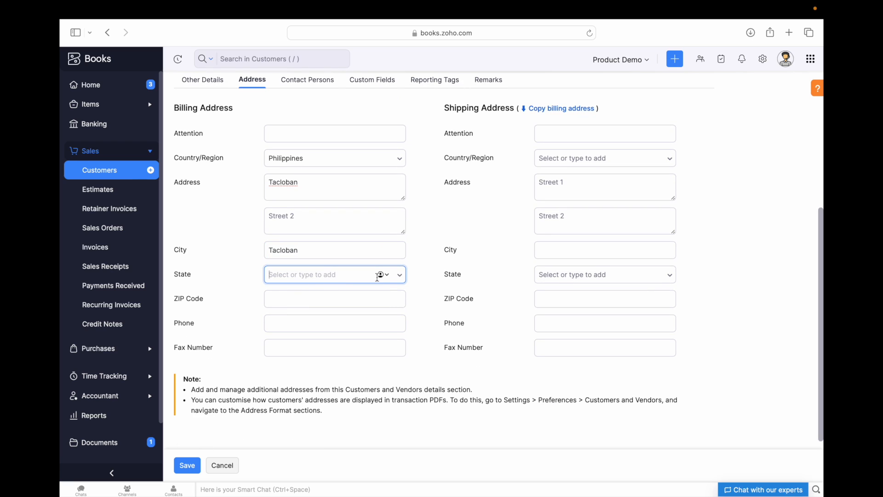
left_click(400, 278)
left_click(399, 278)
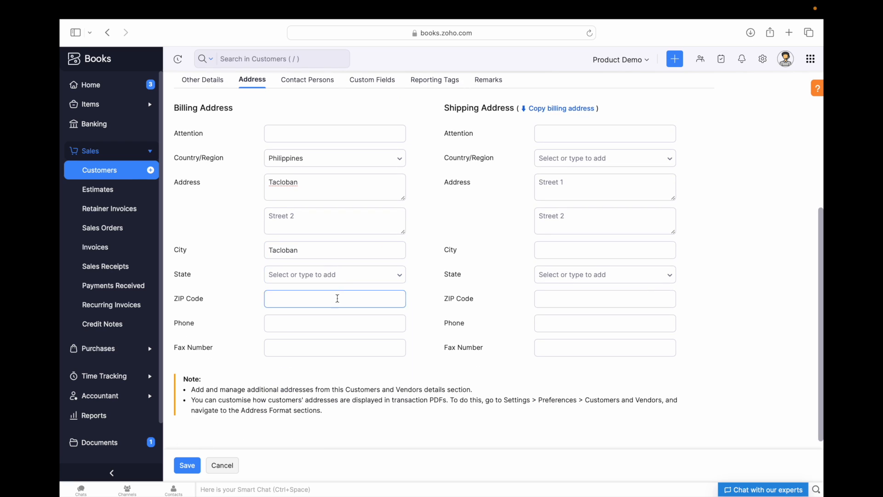
left_click(400, 275)
scroll(321, 364, "down", 5)
scroll(321, 364, "down", 18)
scroll(321, 364, "down", 10)
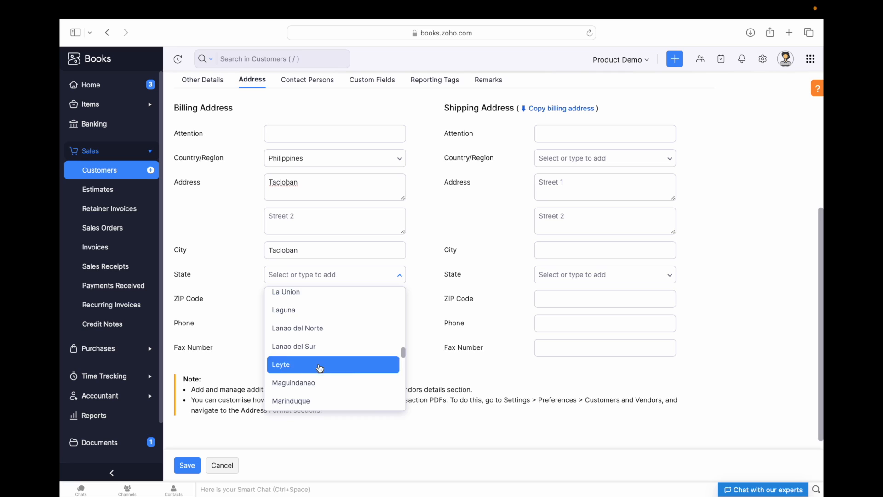
left_click(321, 369)
left_click(297, 298)
type("65")
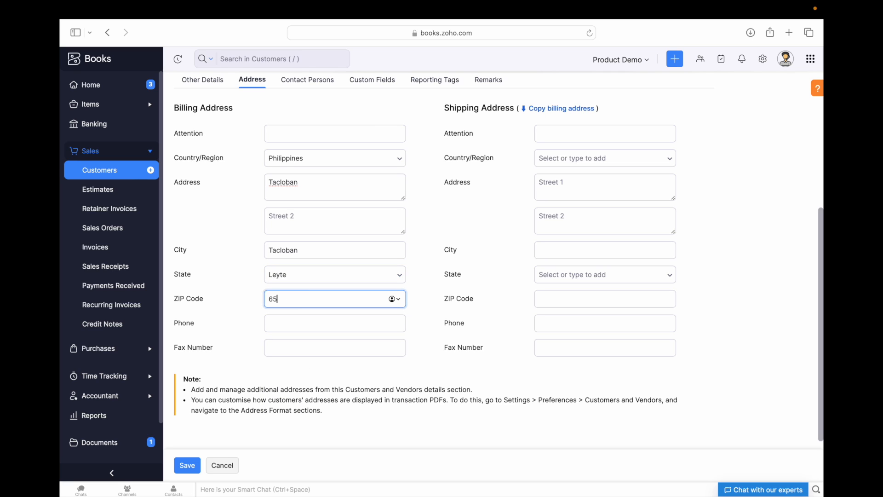
type("24")
scroll(558, 284, "up", 5)
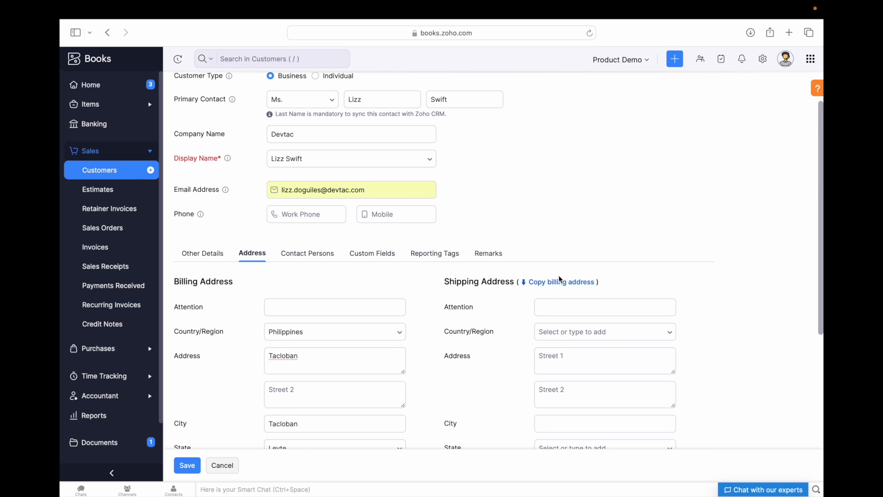
scroll(573, 282, "down", 1)
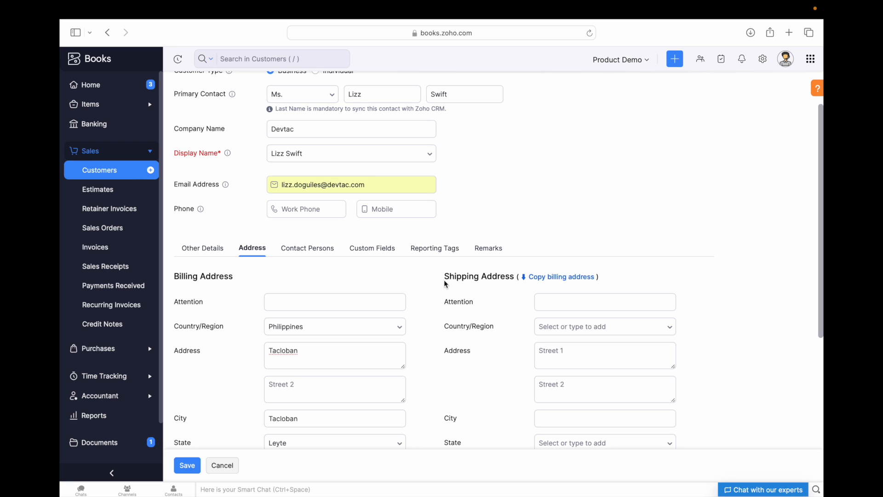
left_click(552, 276)
scroll(588, 317, "down", 2)
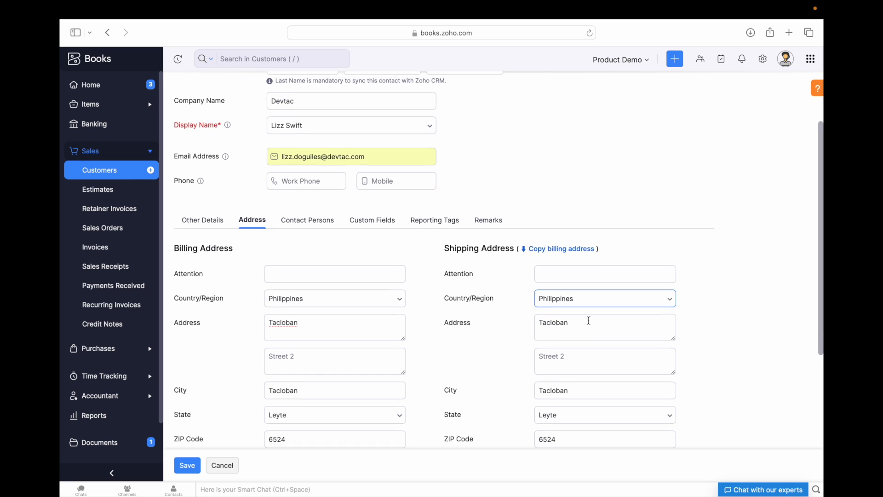
scroll(528, 306, "up", 5)
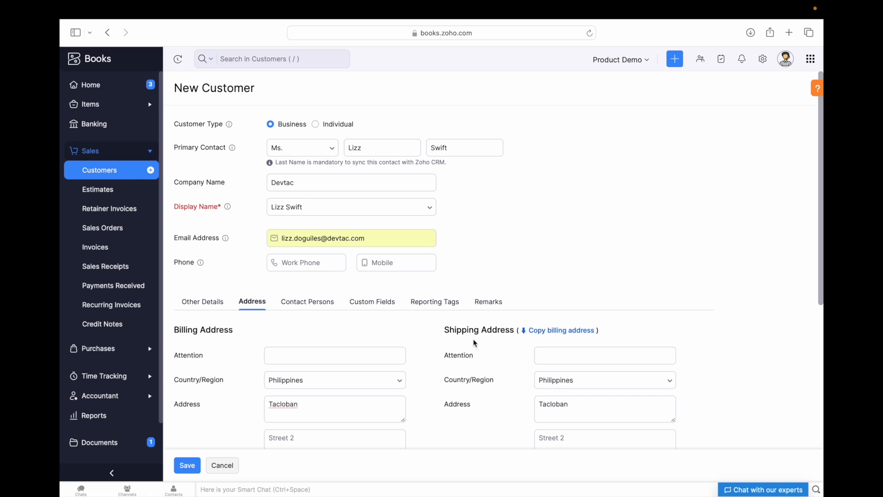
- Review Contact Persons, Custom Fields and Reporting Tags, leave Remarks empty, and save the customer
left_click(581, 399)
left_click(304, 305)
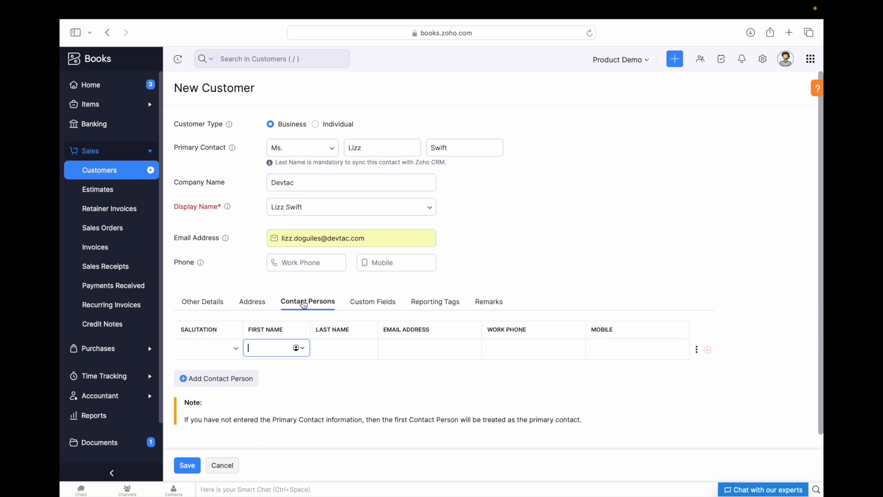
scroll(315, 294, "down", 1)
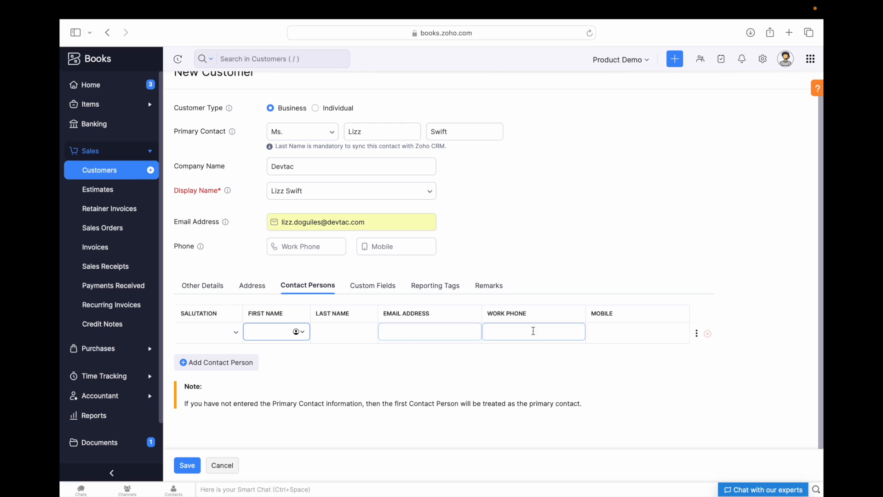
left_click(376, 292)
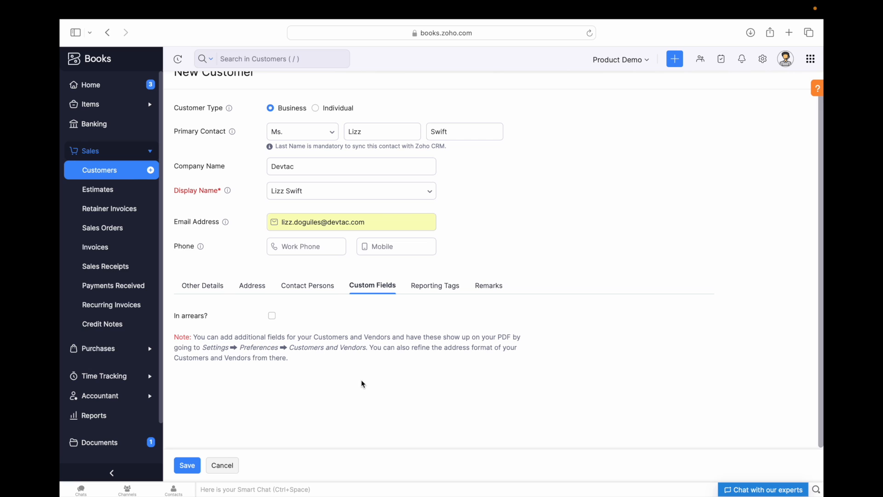
scroll(345, 366, "down", 1)
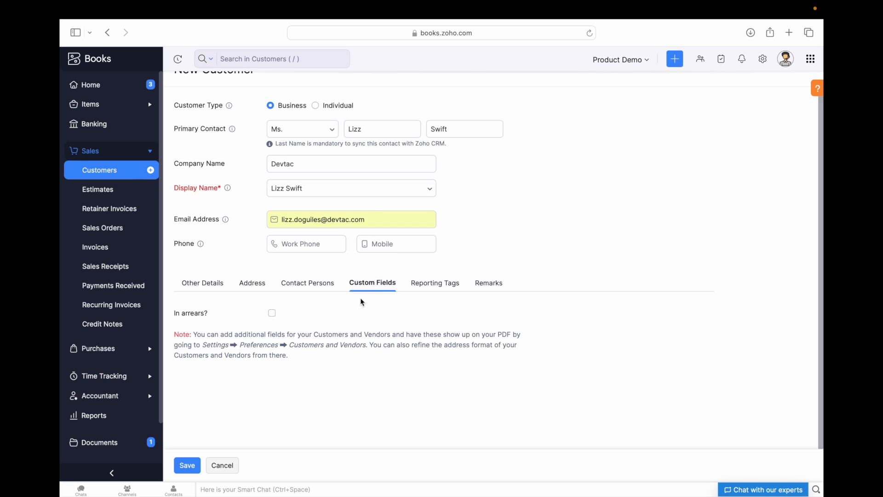
left_click(437, 285)
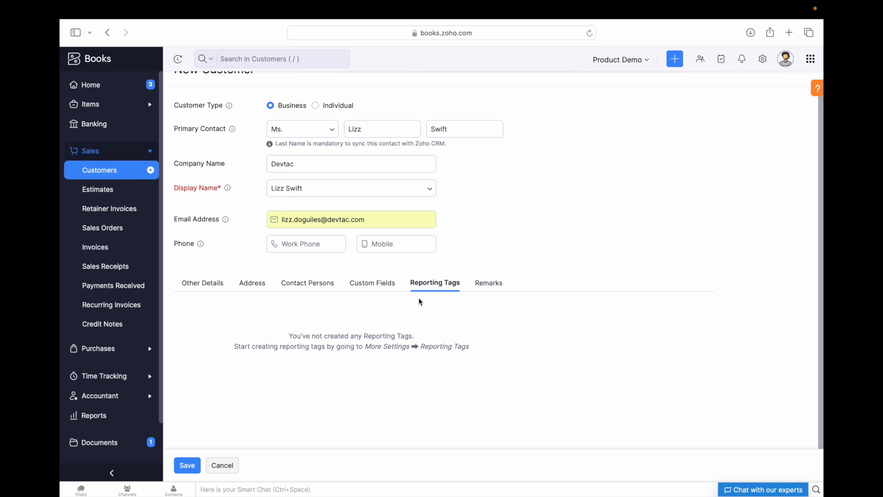
left_click(487, 286)
left_click(311, 337)
left_click_drag(175, 310, 246, 310)
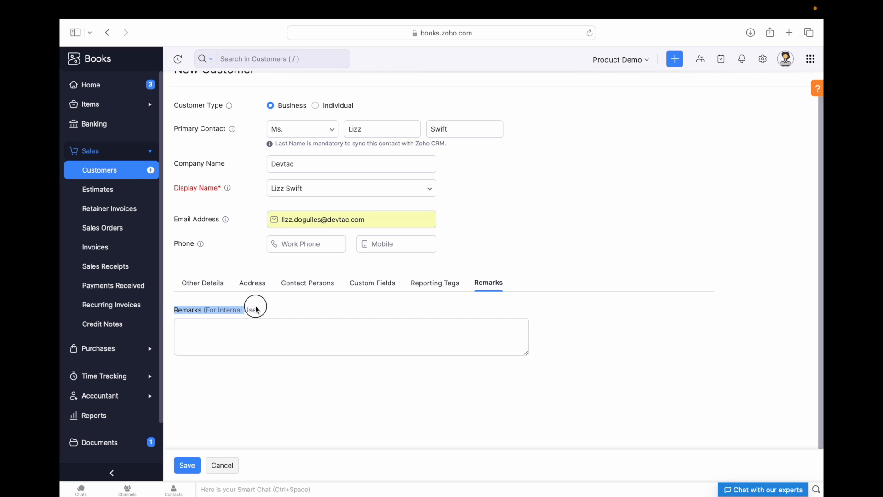
left_click(265, 328)
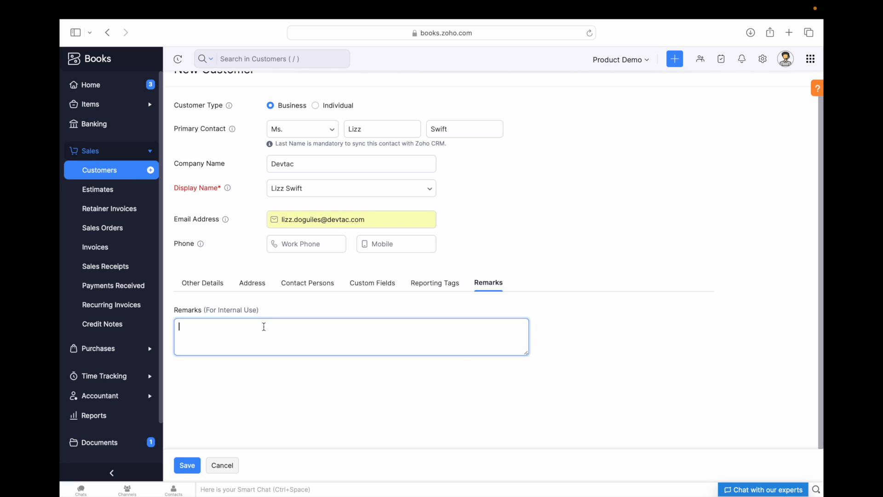
left_click(277, 400)
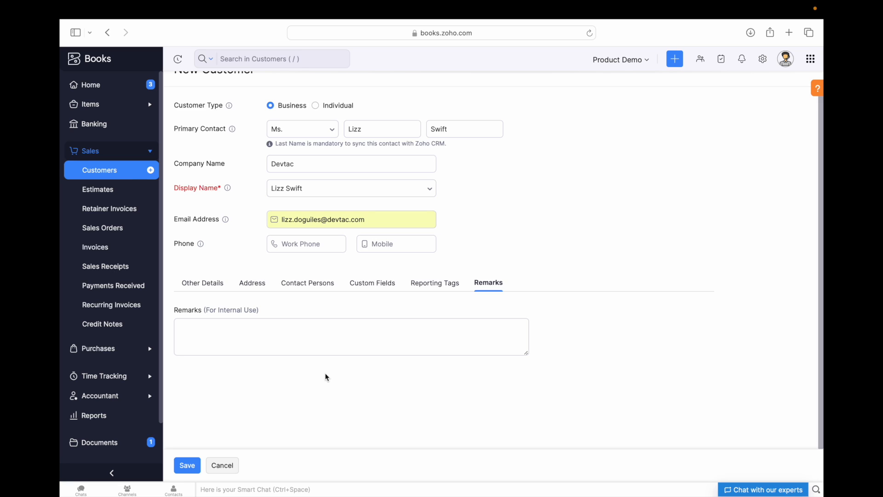
left_click(186, 465)
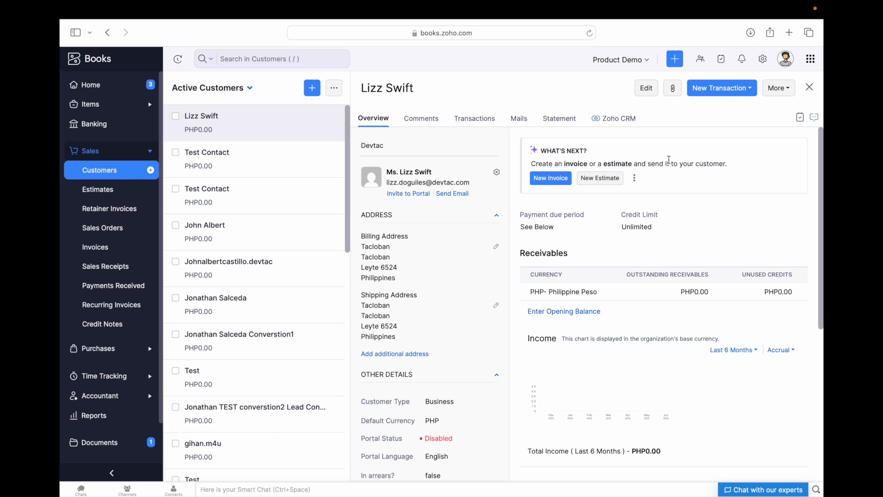
- Open the saved Devtac customer's record for editing
left_click(644, 94)
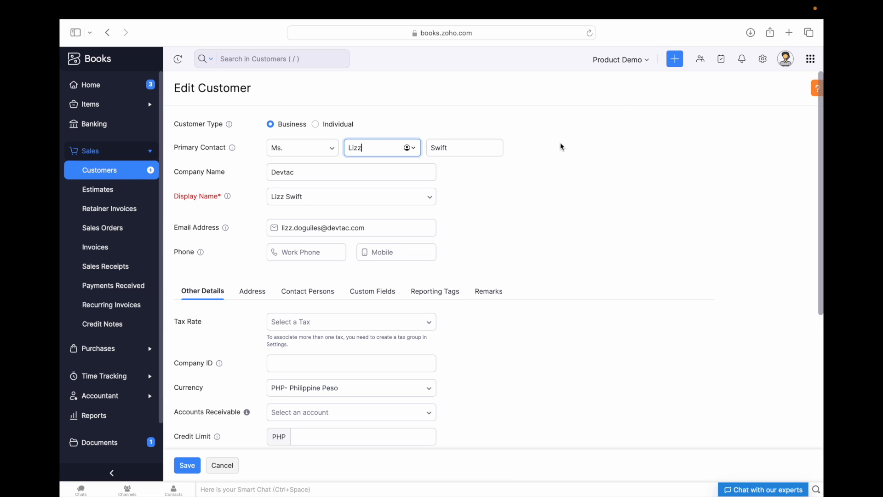
- Scroll through the Edit Customer form and open the price list, leaving it unselected
scroll(407, 244, "down", 2)
left_click(512, 180)
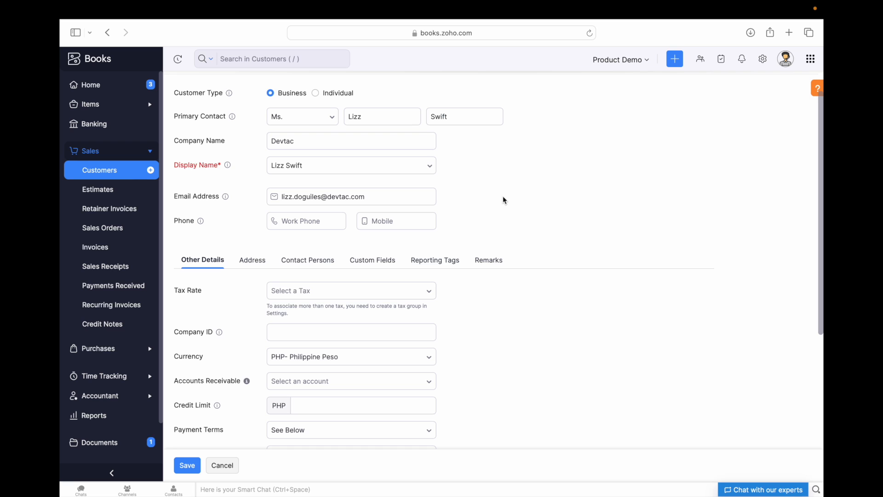
left_click(367, 332)
scroll(532, 272, "down", 5)
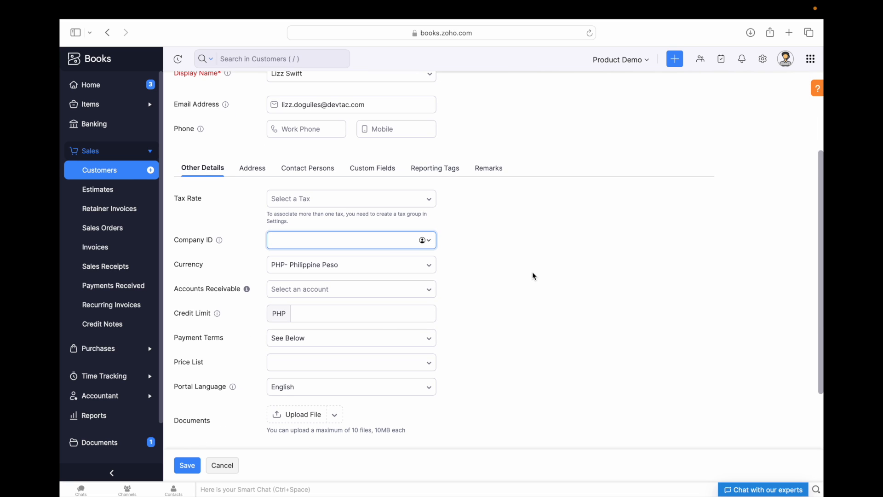
scroll(533, 275, "down", 3)
scroll(445, 250, "down", 1)
left_click(362, 277)
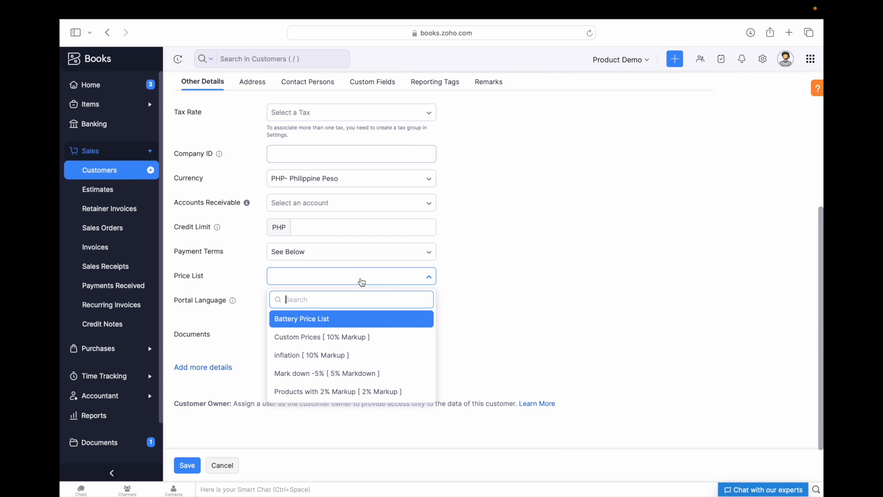
left_click(513, 274)
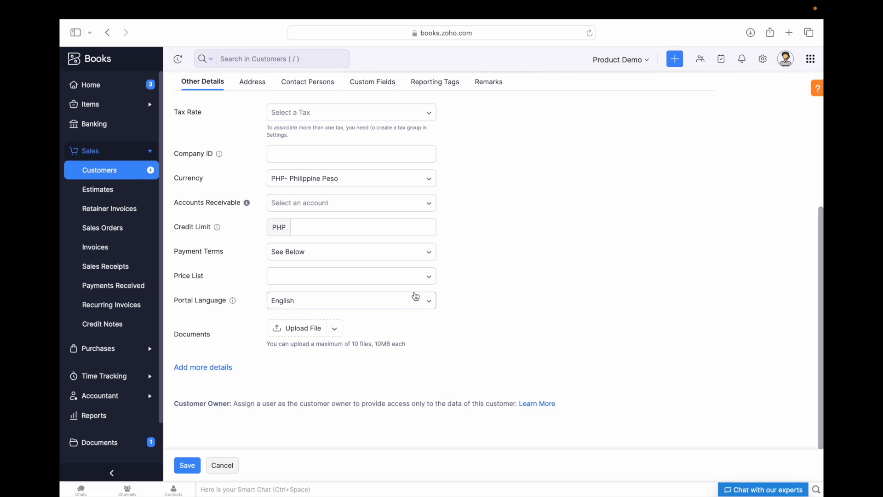
scroll(414, 296, "up", 4)
scroll(242, 394, "down", 3)
- Reveal the additional customer details and enter the customer's Facebook handle
left_click(211, 393)
scroll(260, 351, "down", 1)
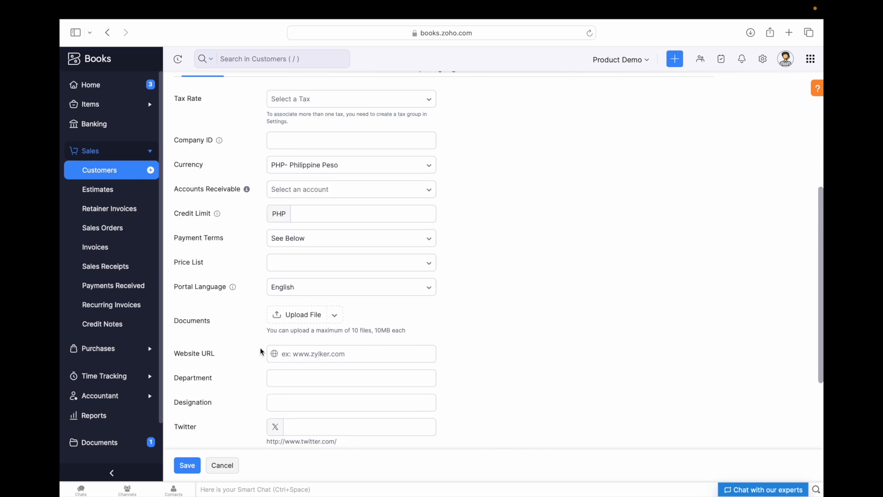
scroll(260, 350, "down", 2)
left_click(182, 289)
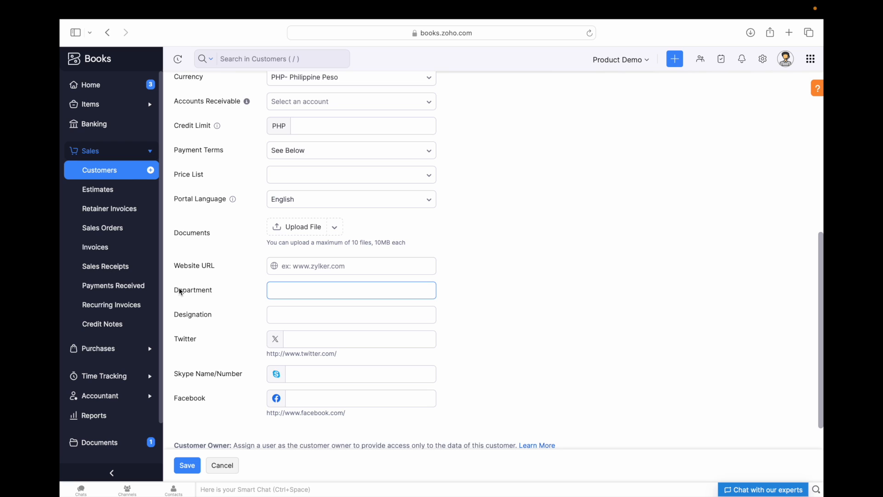
left_click(183, 315)
left_click(211, 339)
scroll(211, 340, "down", 2)
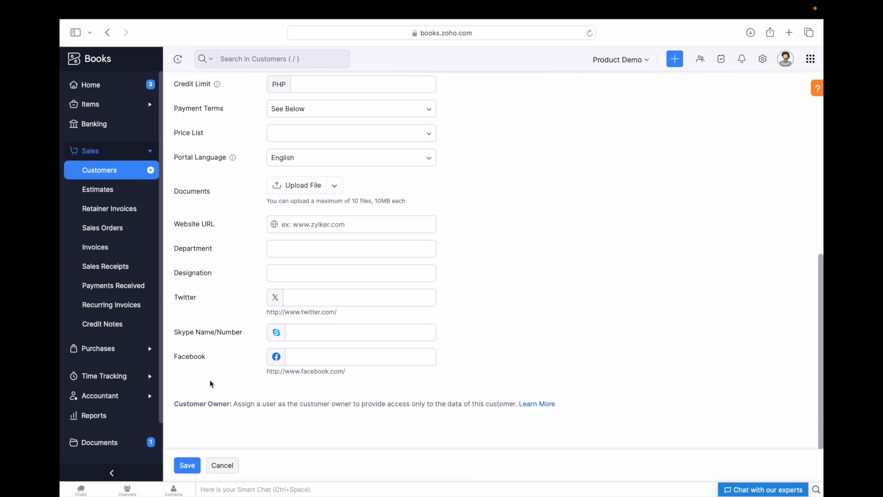
left_click(321, 359)
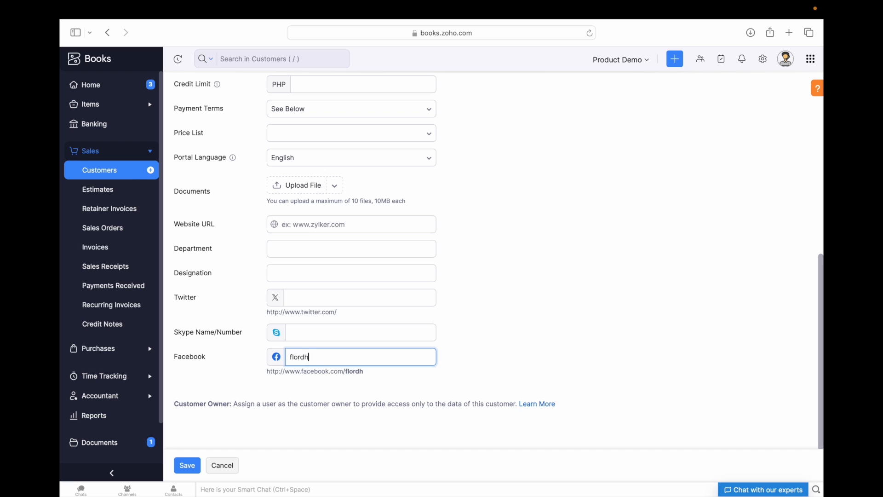
scroll(540, 309, "up", 5)
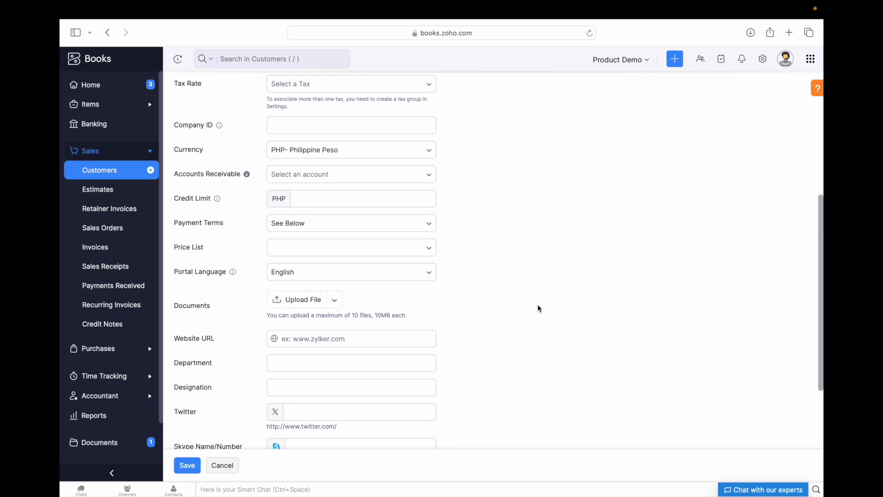
scroll(538, 306, "down", 2)
scroll(539, 306, "up", 10)
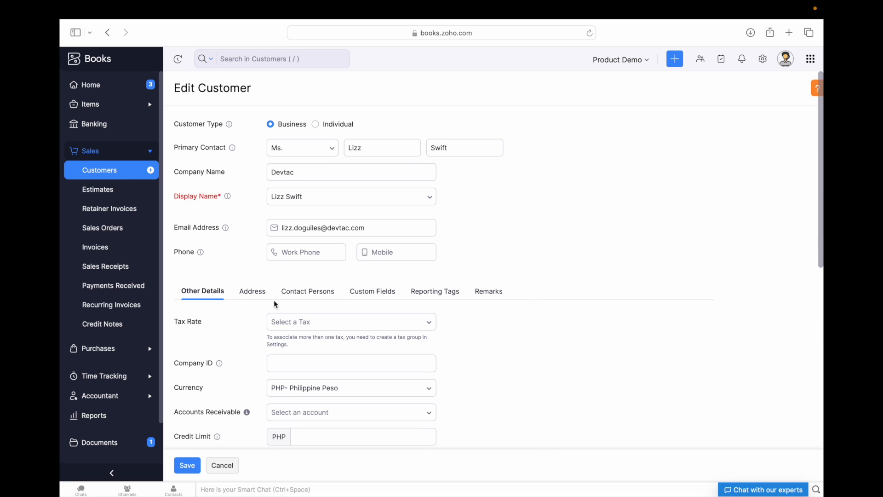
- Add the internal remark 'Updated the customer information' and save the customer
left_click(254, 292)
scroll(326, 316, "down", 3)
left_click(551, 336)
scroll(587, 336, "up", 2)
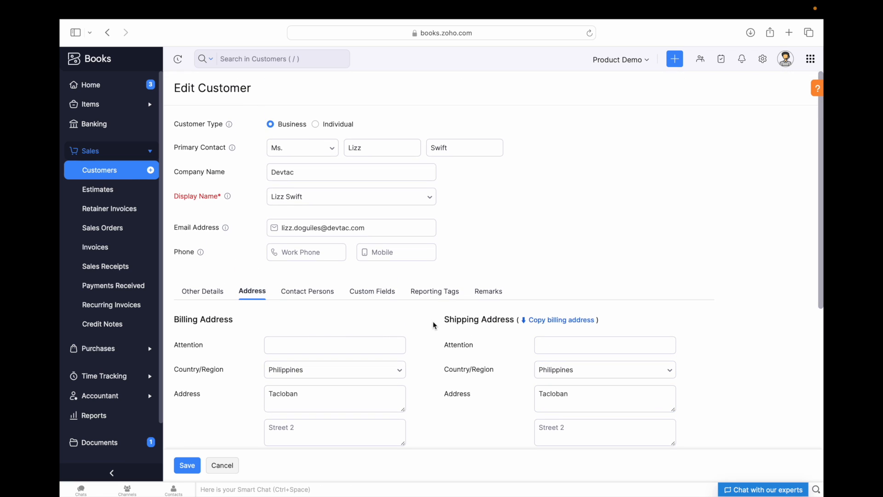
left_click(485, 299)
left_click(306, 337)
type("Updated the customer infor")
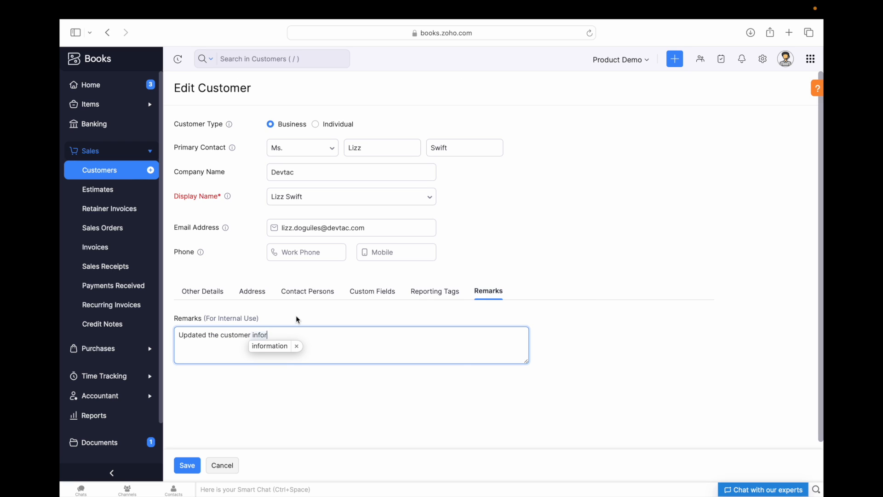
left_click(269, 346)
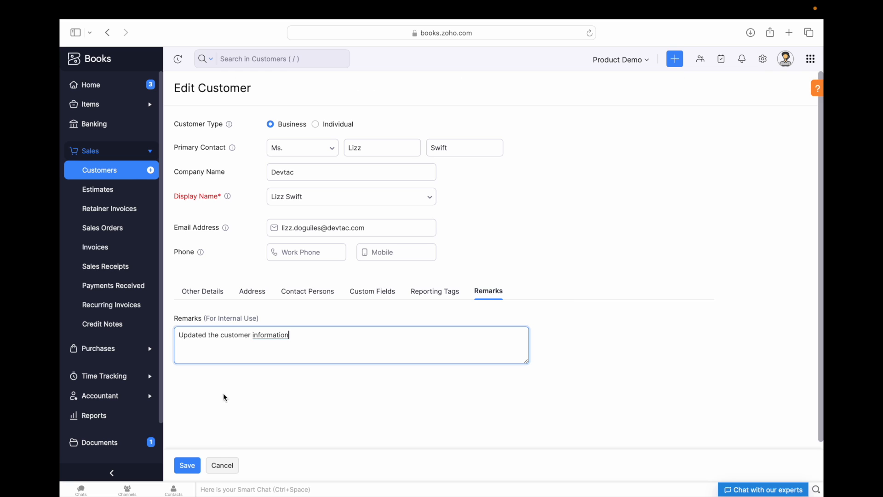
left_click(183, 468)
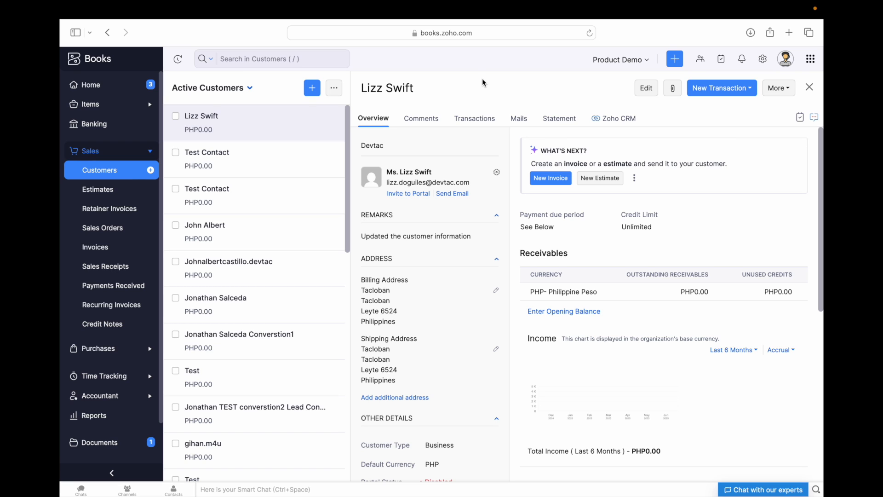
- Look at Test Contact and its More actions, then return to Devtac and close the details pane
left_click(252, 162)
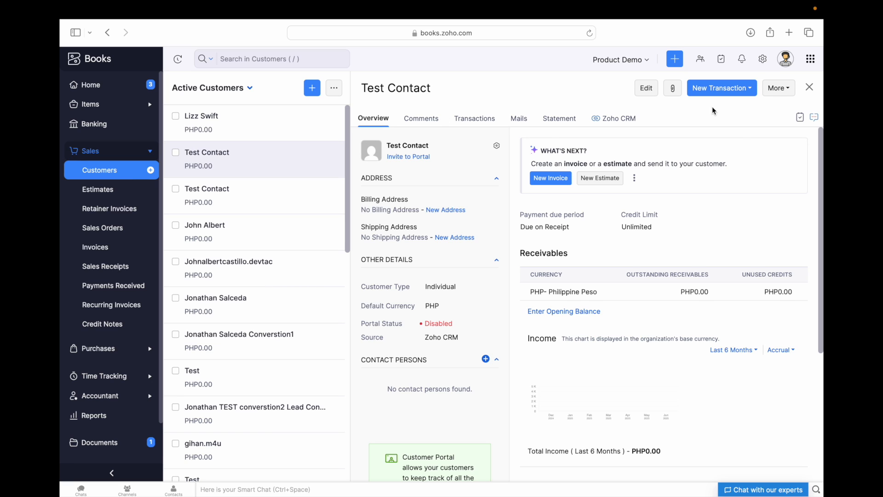
left_click(779, 89)
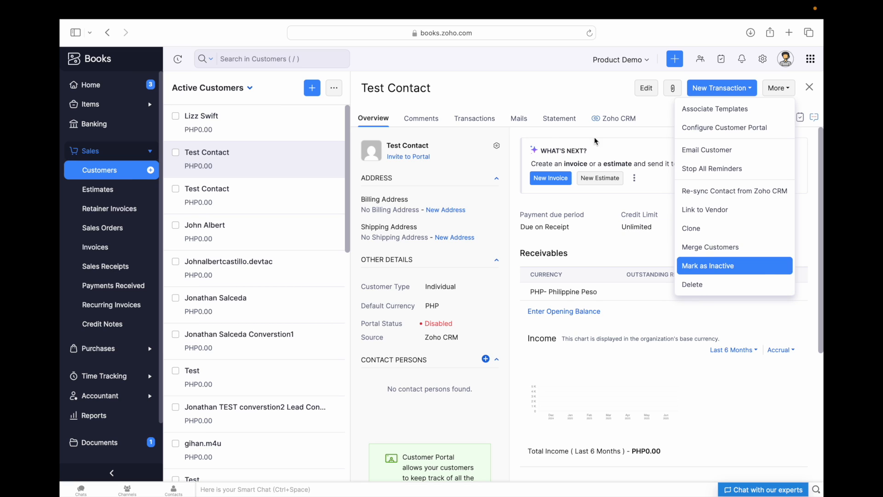
left_click(547, 88)
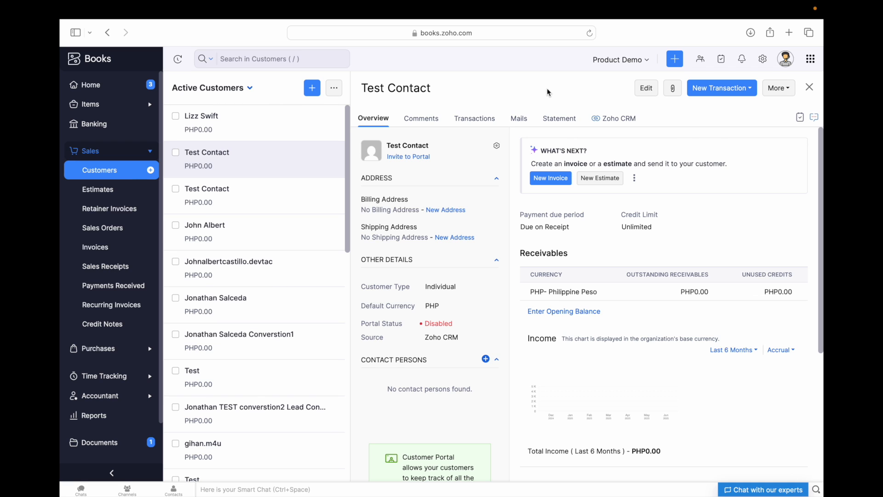
left_click(276, 124)
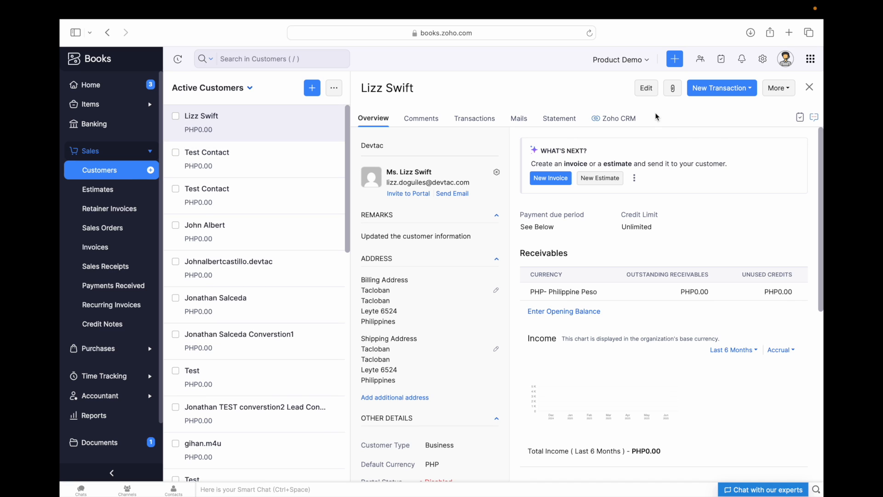
left_click(811, 88)
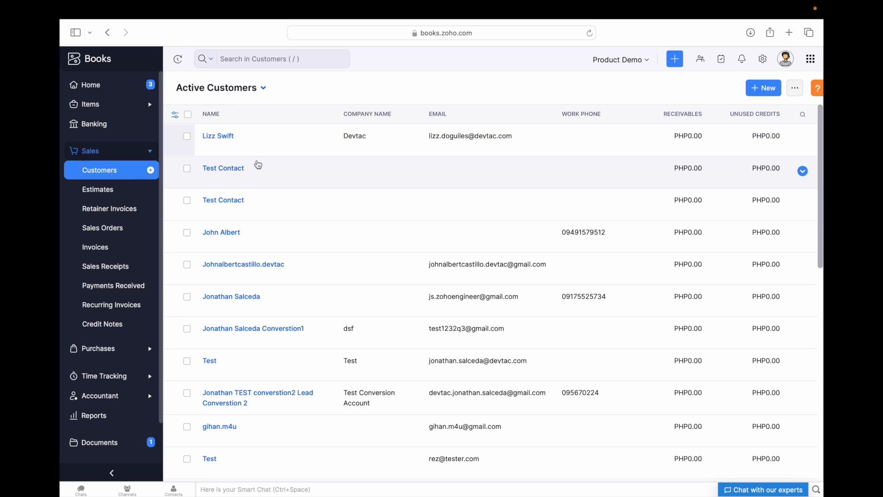
- Select both Test Contact rows and merge them, keeping the first as the master customer
left_click(187, 169)
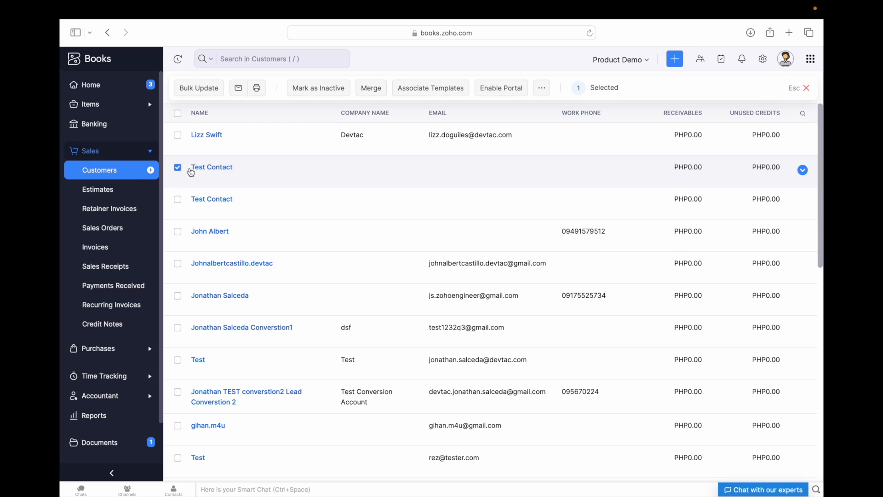
left_click(177, 202)
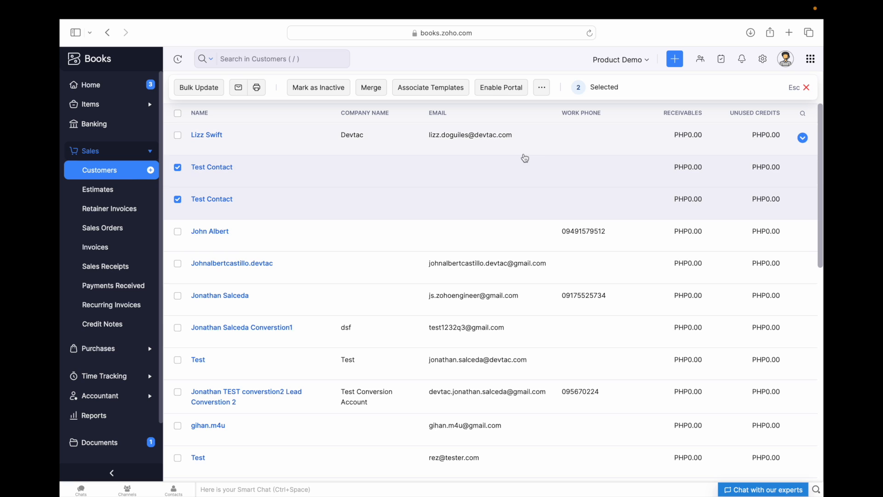
left_click(542, 87)
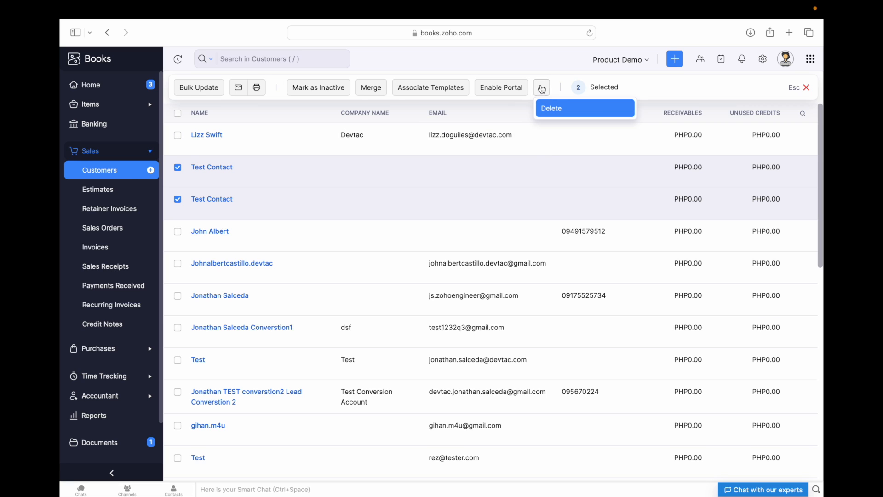
left_click(542, 88)
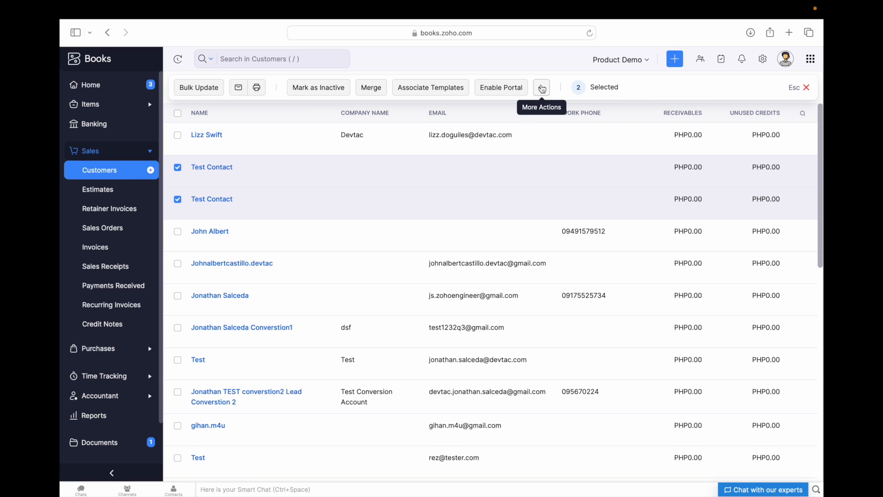
left_click(373, 88)
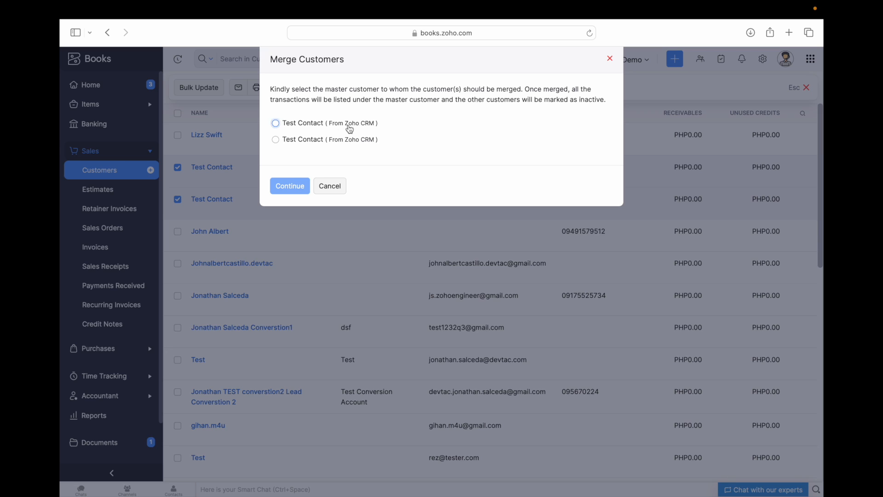
left_click(276, 123)
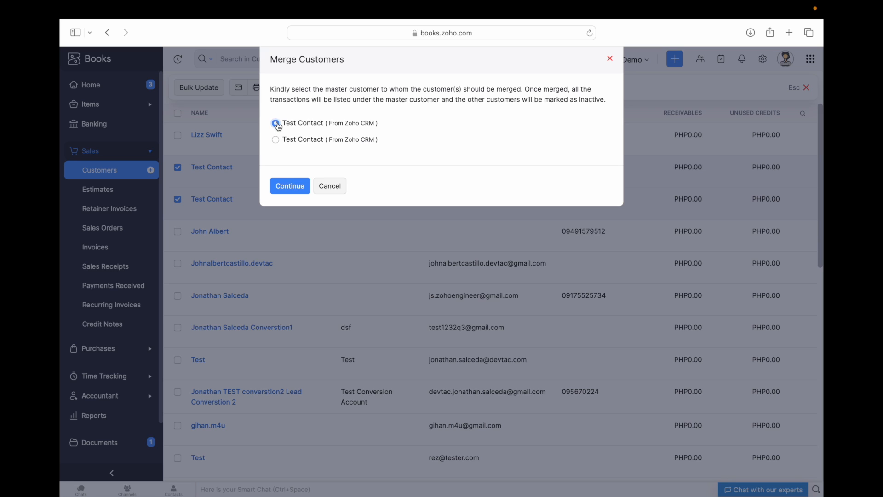
left_click(289, 190)
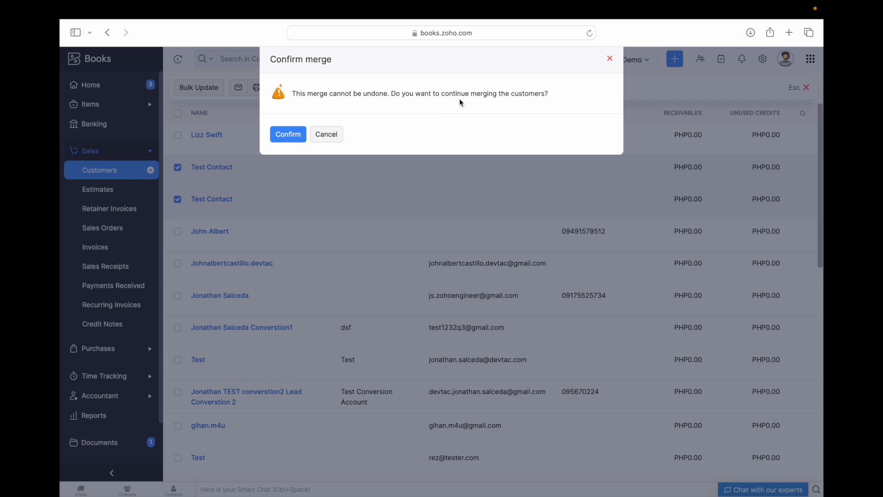
left_click(288, 135)
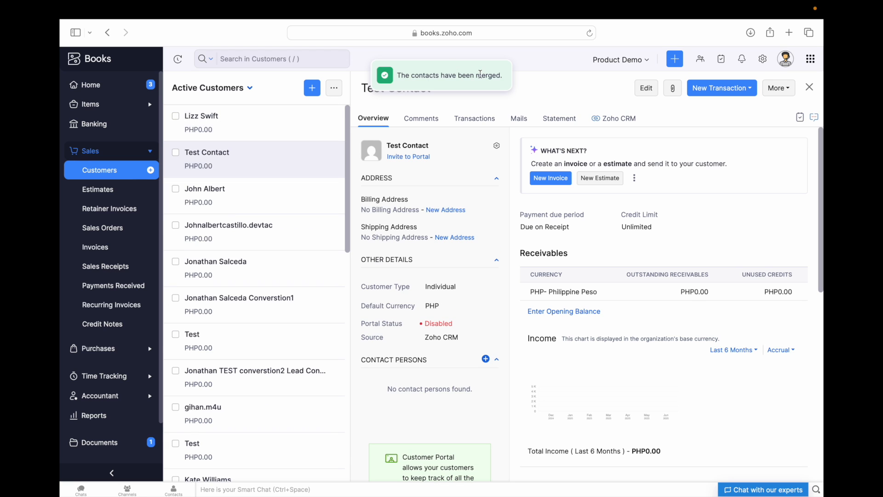
- Close the merged Test Contact page and open the Devtac customer's details
scroll(579, 278, "down", 1)
scroll(579, 278, "up", 1)
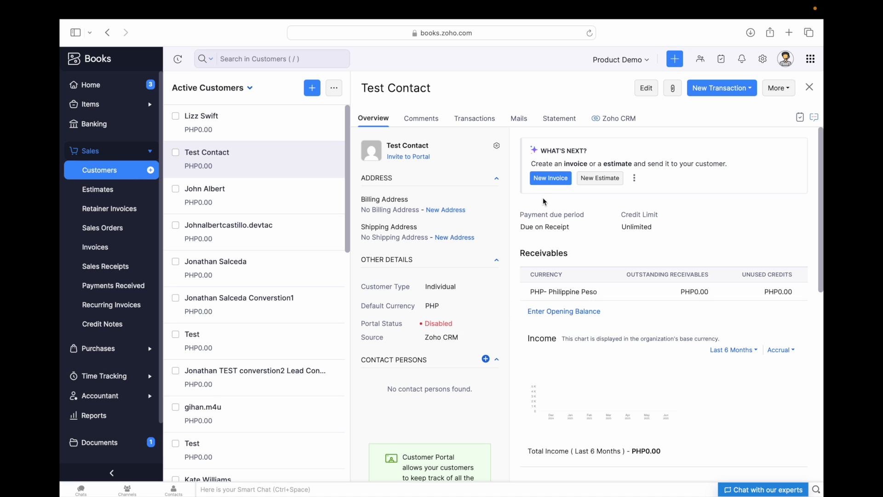
left_click(811, 90)
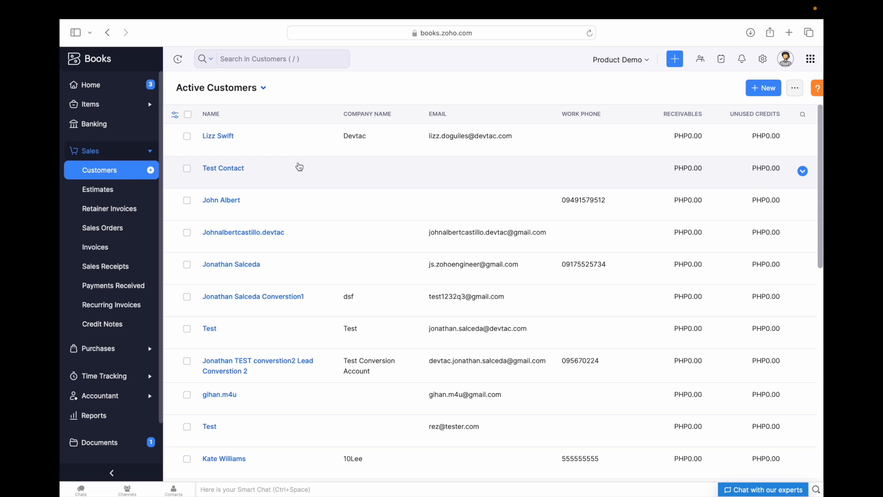
left_click(272, 142)
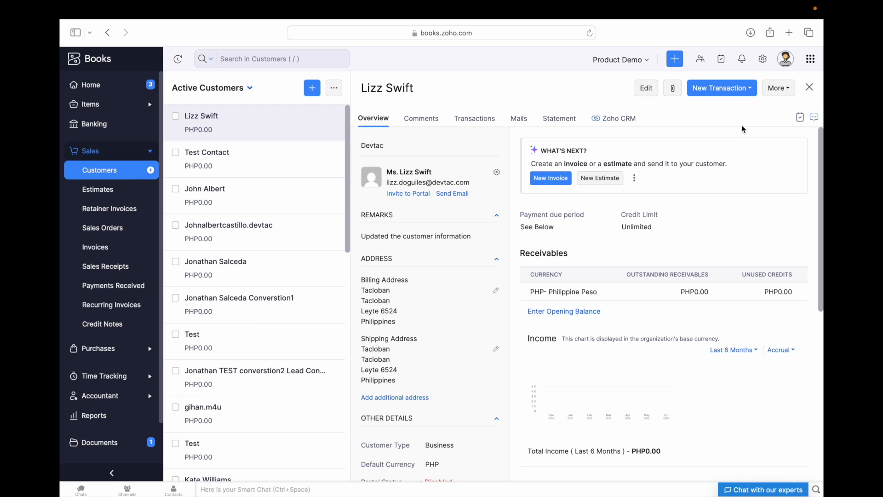
- Link the Devtac customer to the vendor Resource Log
left_click(781, 92)
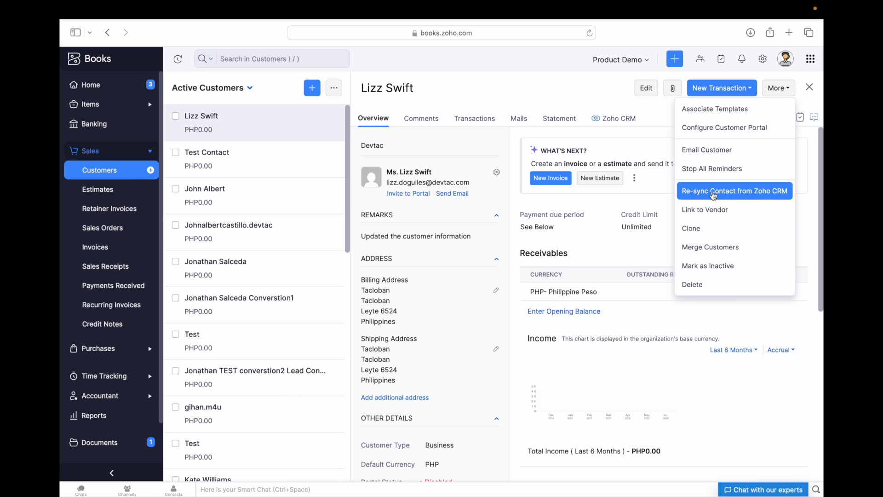
left_click(711, 211)
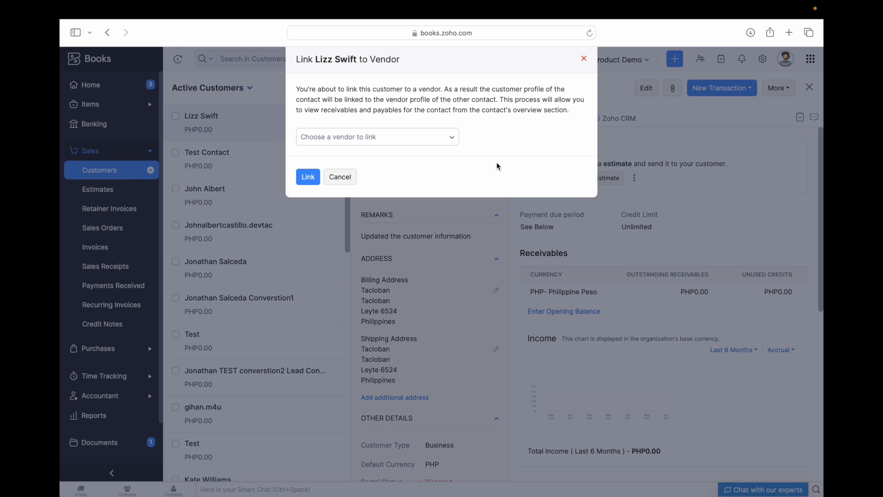
left_click(444, 140)
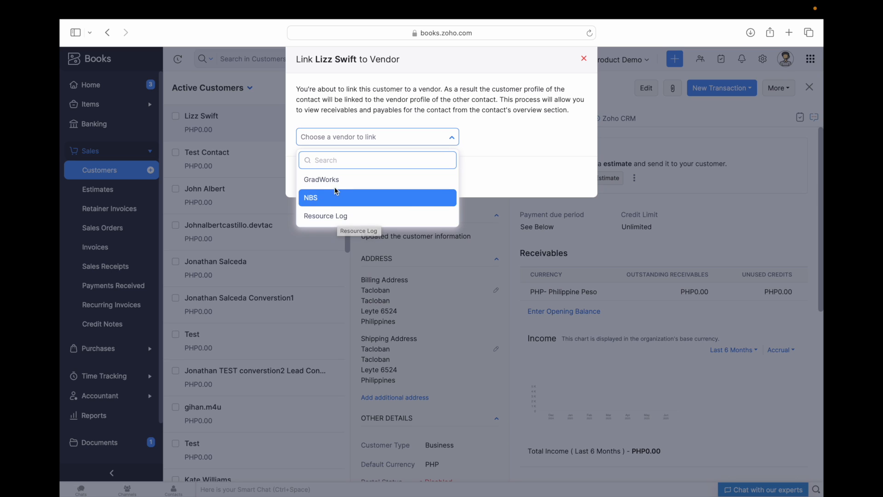
left_click(329, 216)
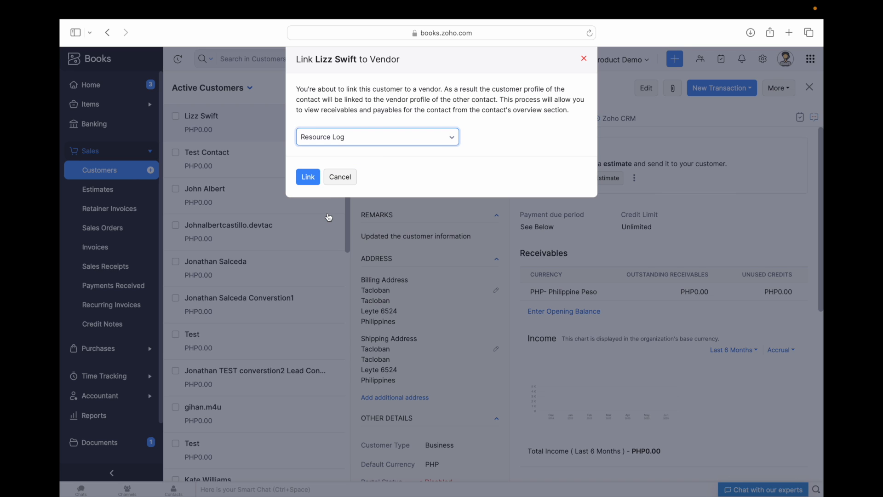
left_click(317, 175)
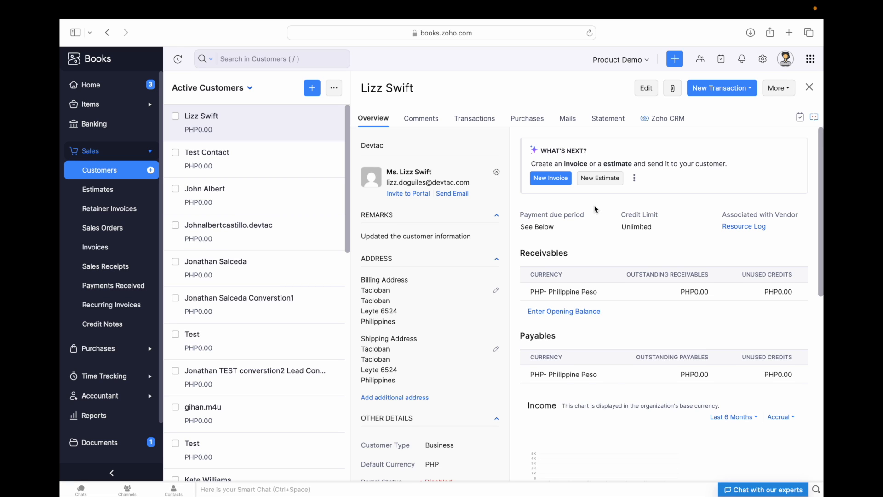
- Open the linked Resource Log vendor record, then return to Sales > Customers
scroll(596, 210, "down", 2)
scroll(596, 210, "up", 2)
left_click_drag(722, 216, 796, 215)
left_click(795, 215)
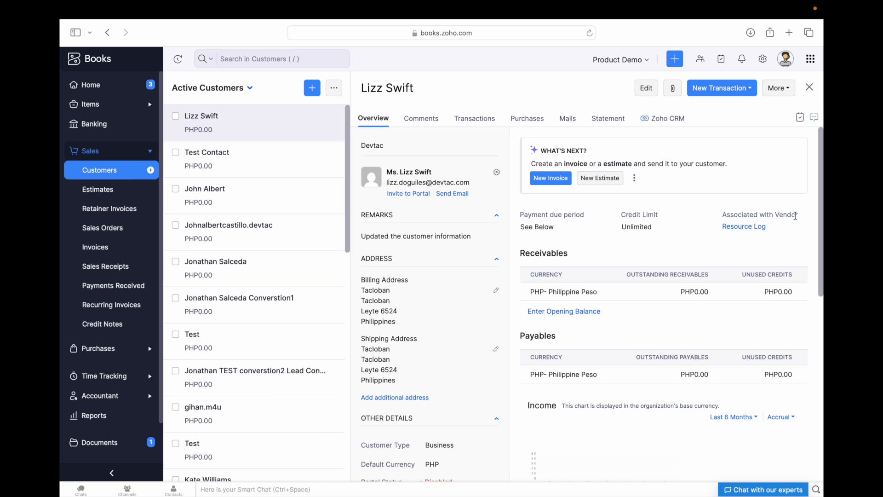
left_click(740, 226)
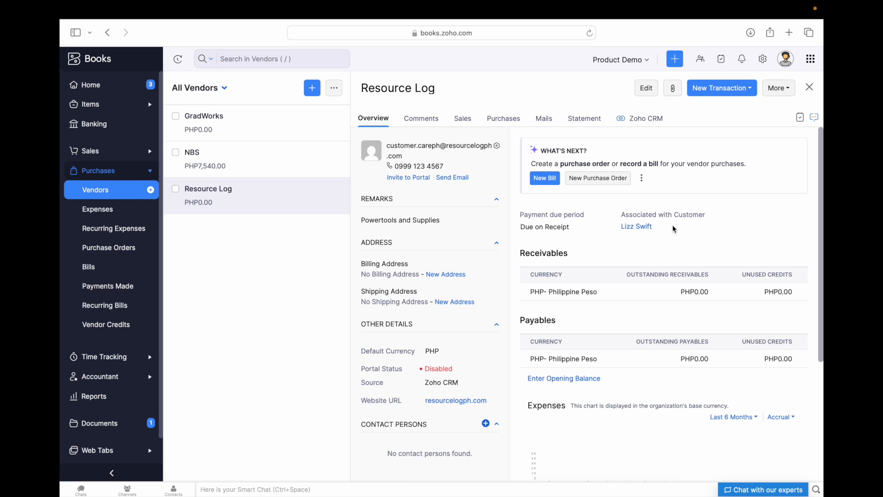
left_click(97, 154)
left_click(100, 171)
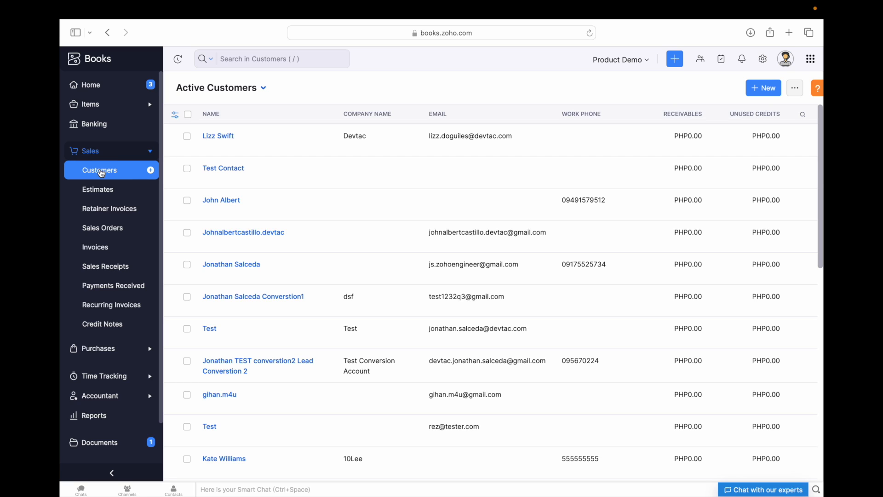
- Switch the customer list to the Active Customers view, then the CRM Customers view
left_click(264, 93)
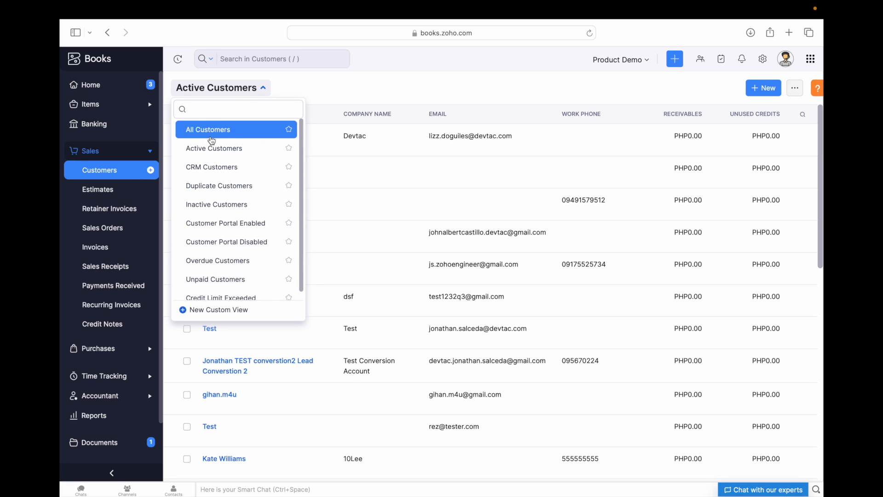
scroll(230, 209, "down", 1)
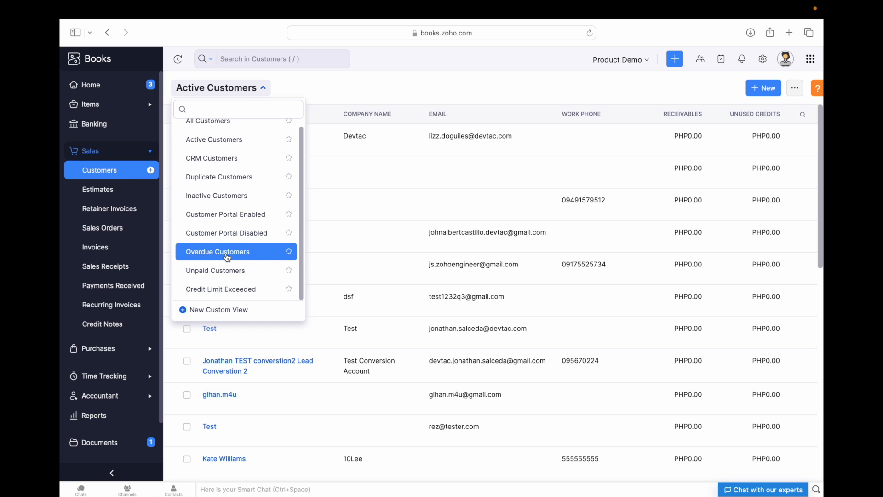
left_click(213, 148)
scroll(256, 207, "down", 3)
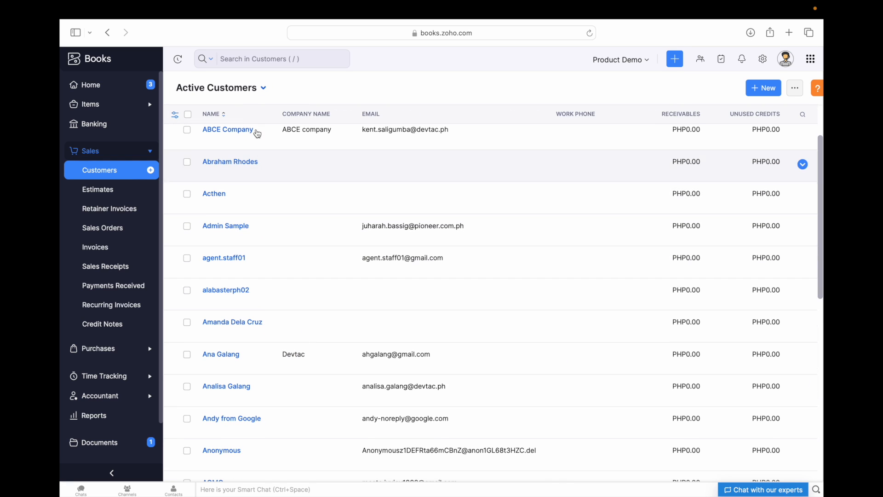
scroll(270, 184, "up", 3)
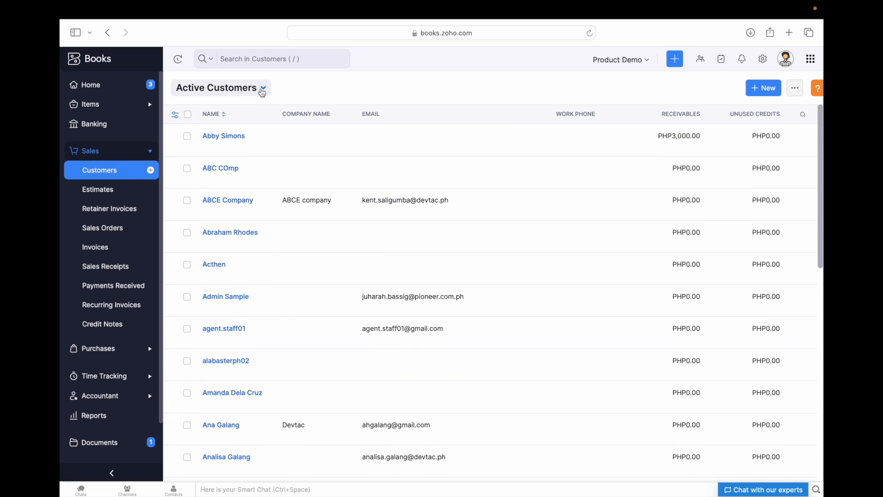
left_click(262, 91)
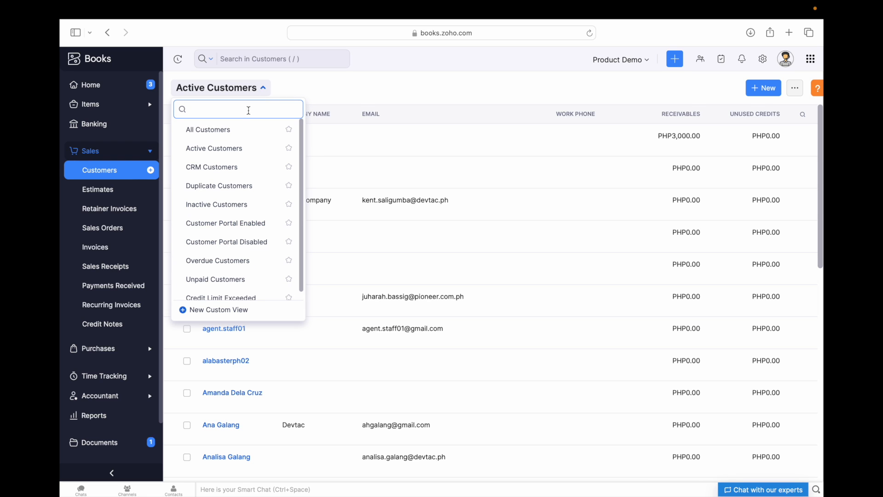
left_click(212, 168)
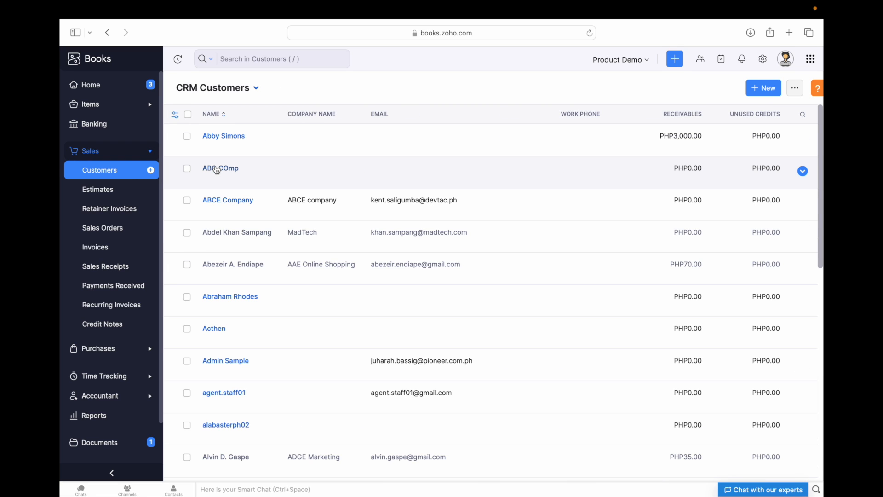
scroll(242, 274, "down", 5)
scroll(235, 257, "up", 5)
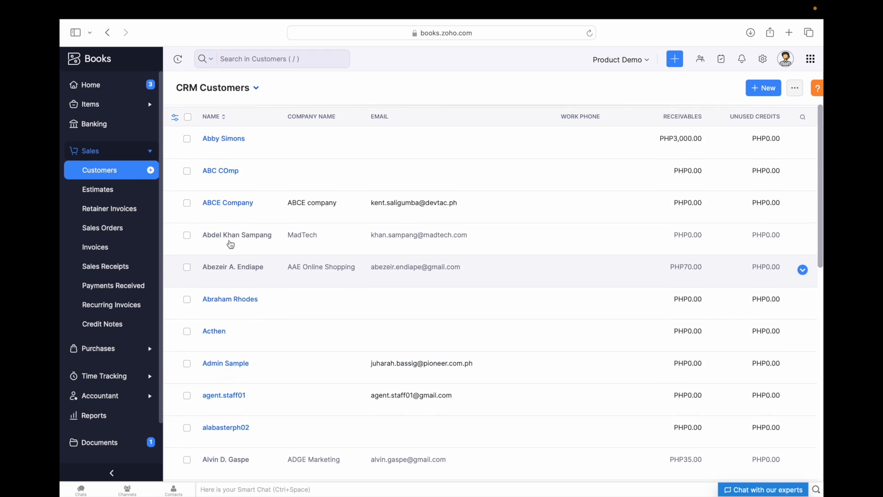
- View Duplicate and then Inactive Customers, and start a new custom view
left_click(258, 93)
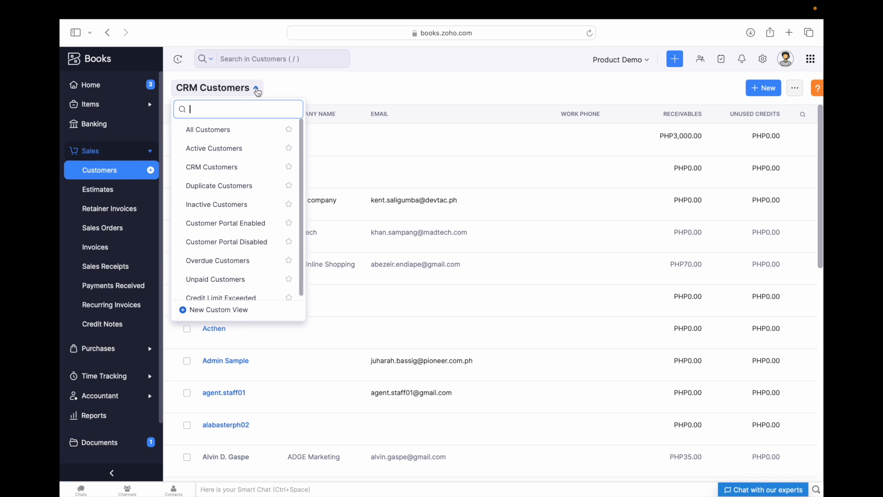
left_click(226, 191)
scroll(258, 129, "down", 1)
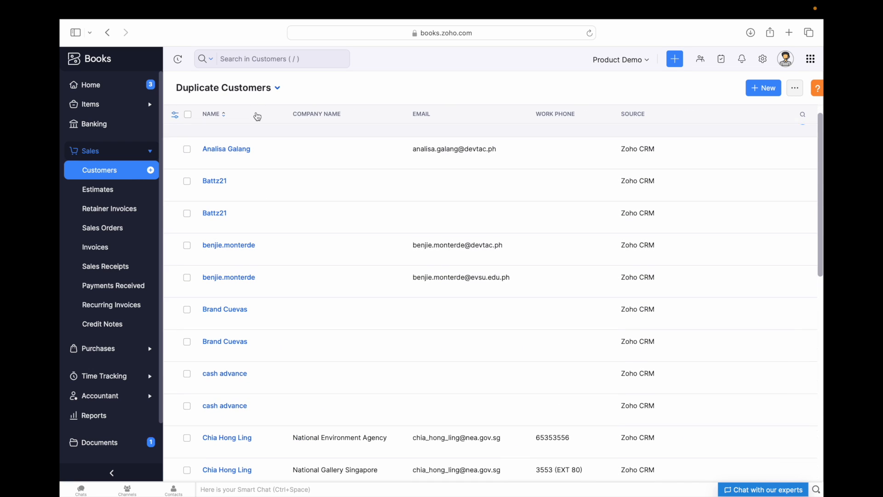
left_click(257, 89)
left_click(208, 204)
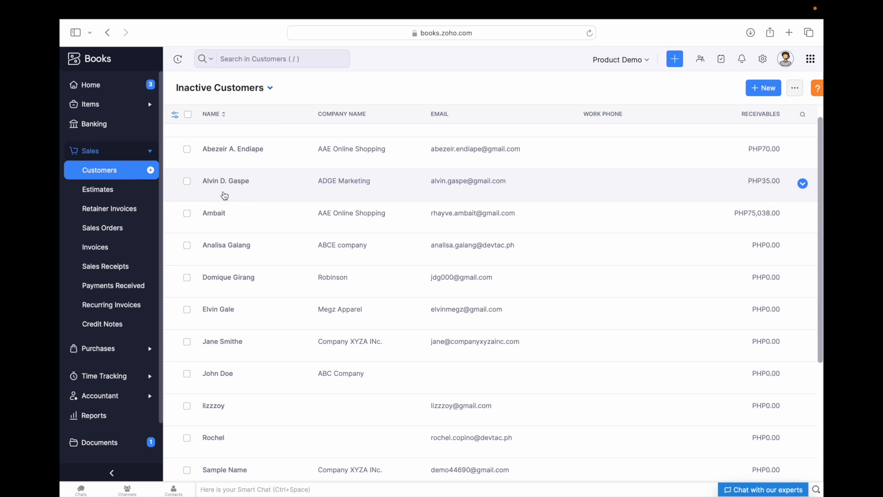
scroll(230, 219, "down", 1)
scroll(236, 166, "up", 2)
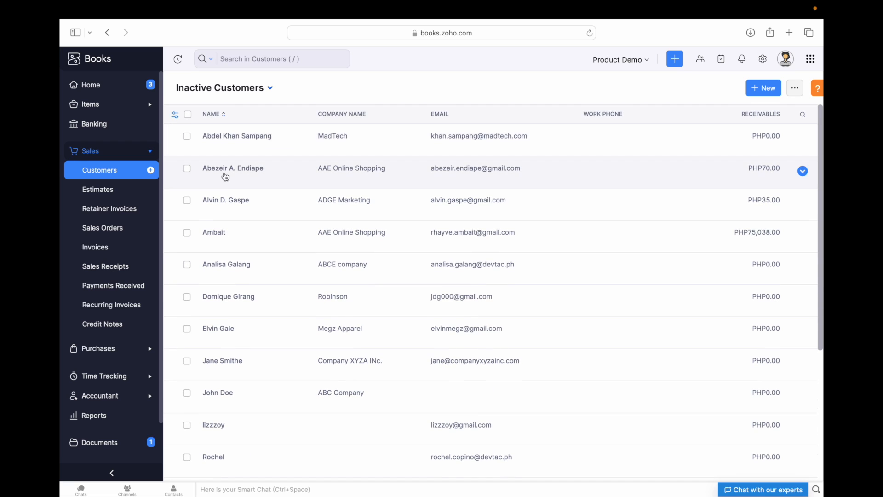
left_click(268, 89)
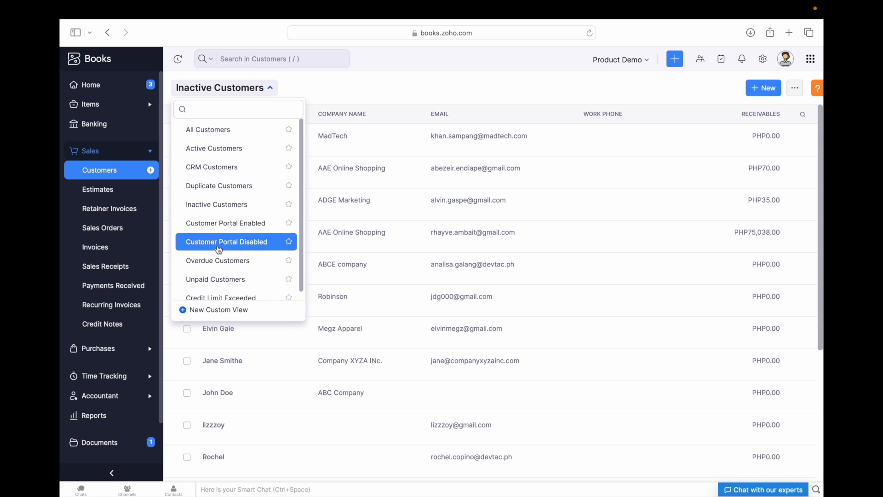
scroll(215, 276, "down", 1)
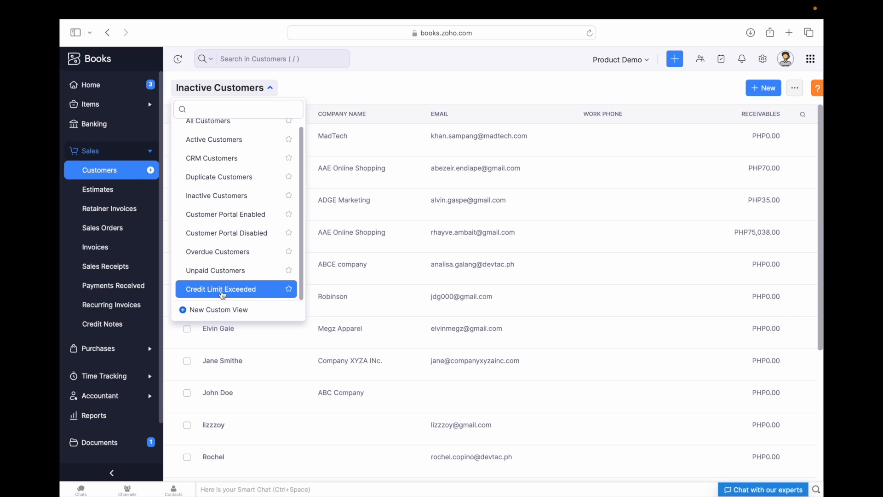
left_click(202, 310)
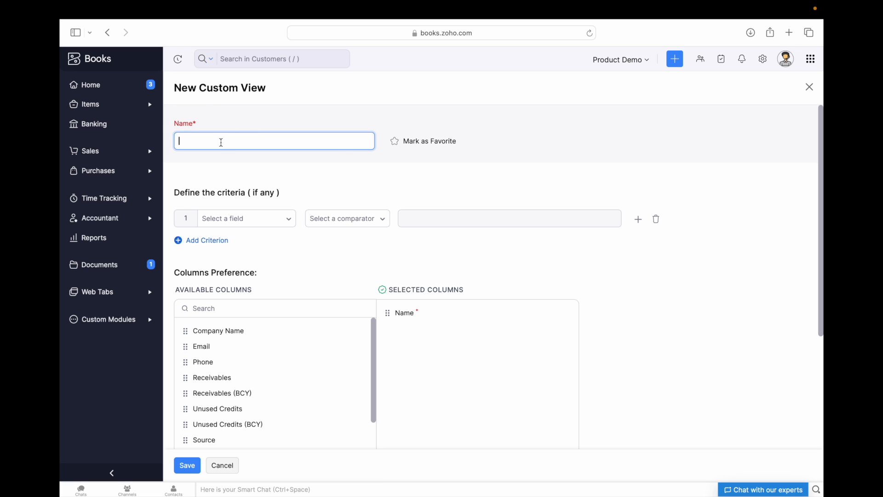
- Name the new custom view 'By Location'
type("By Locatio")
scroll(396, 182, "down", 1)
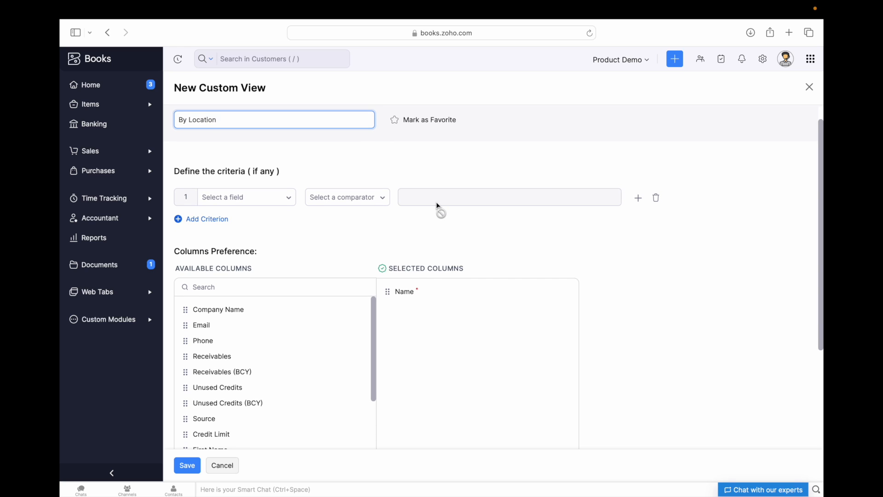
scroll(437, 207, "down", 1)
scroll(437, 205, "up", 2)
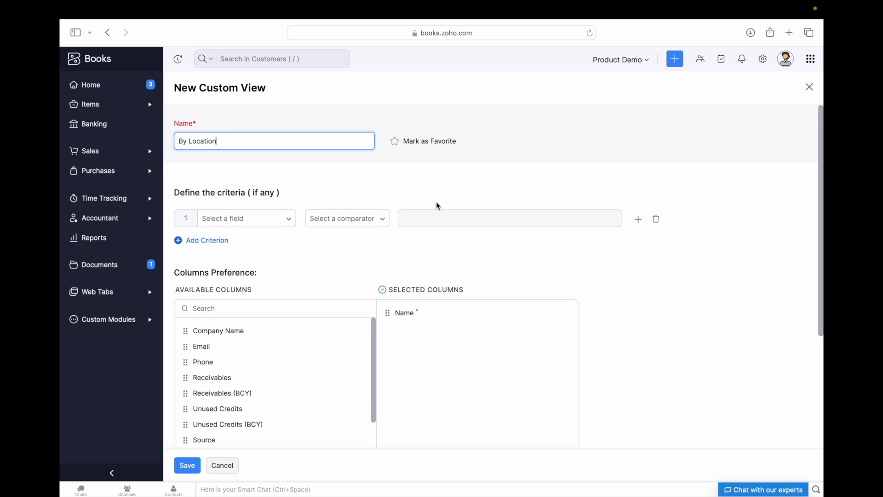
- Add the criterion Address contains 'Tac' and save the view
left_click(255, 214)
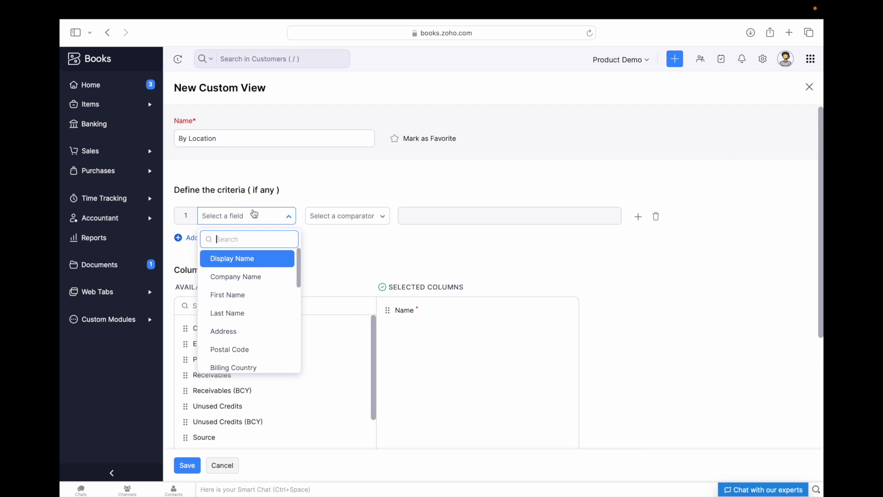
type("L")
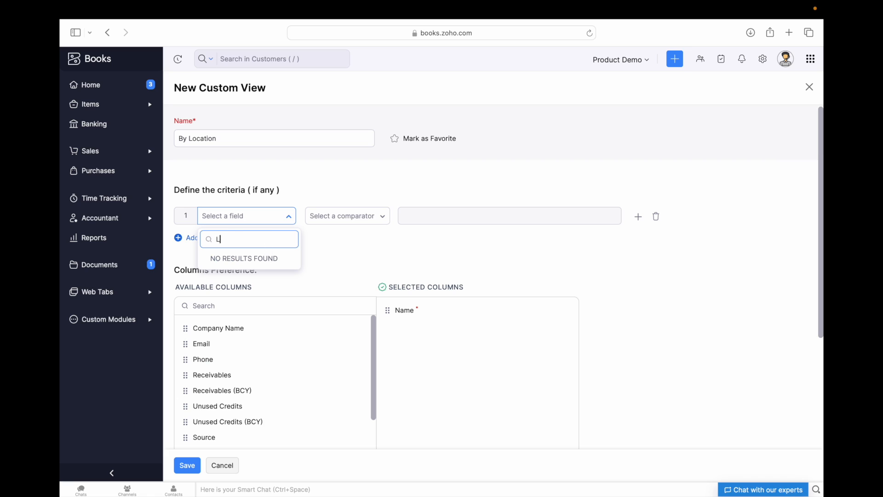
type("odd")
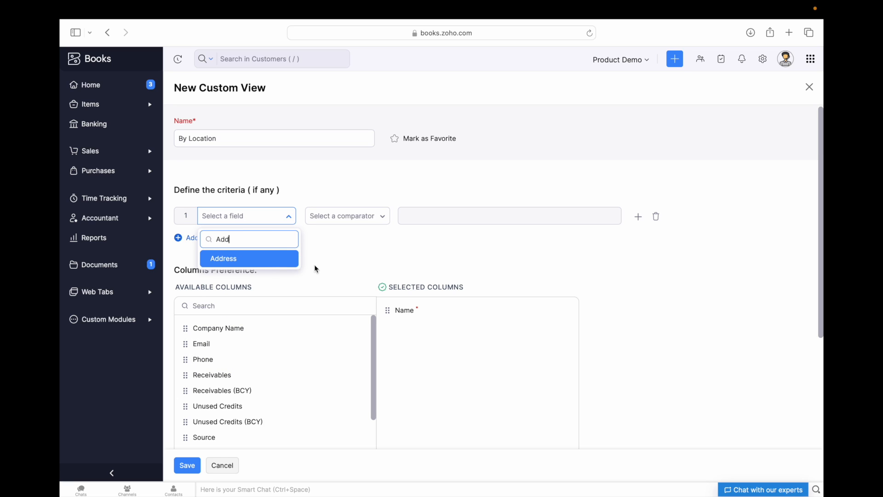
left_click(268, 264)
left_click(364, 215)
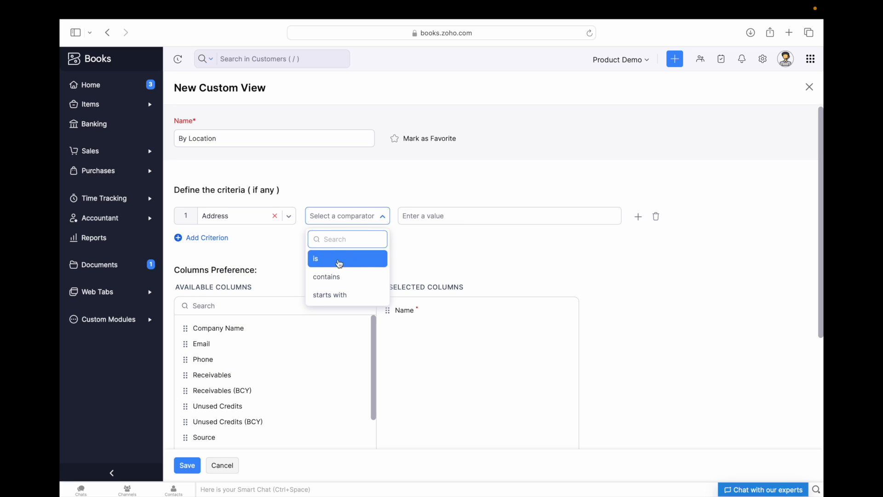
left_click(339, 278)
left_click(440, 214)
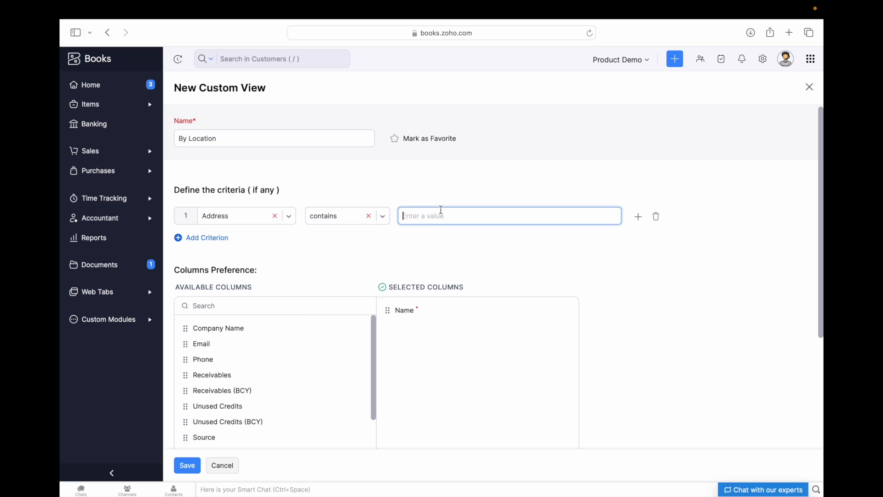
type("Tac")
scroll(424, 340, "down", 1)
scroll(374, 367, "down", 3)
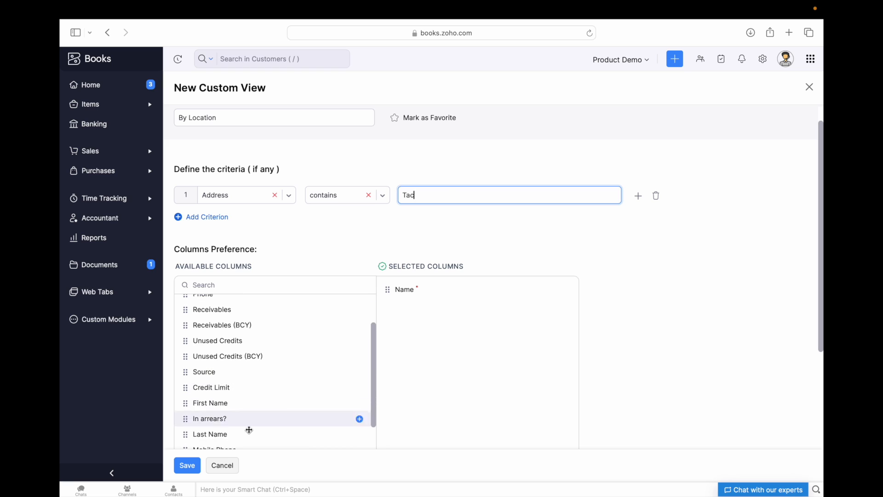
left_click(194, 467)
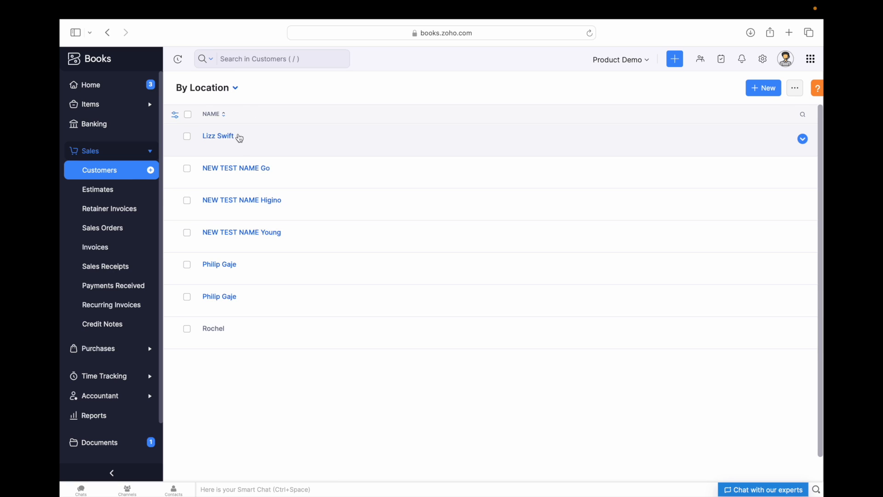
- Open the second customer and highlight its Tacloban billing city
left_click(273, 170)
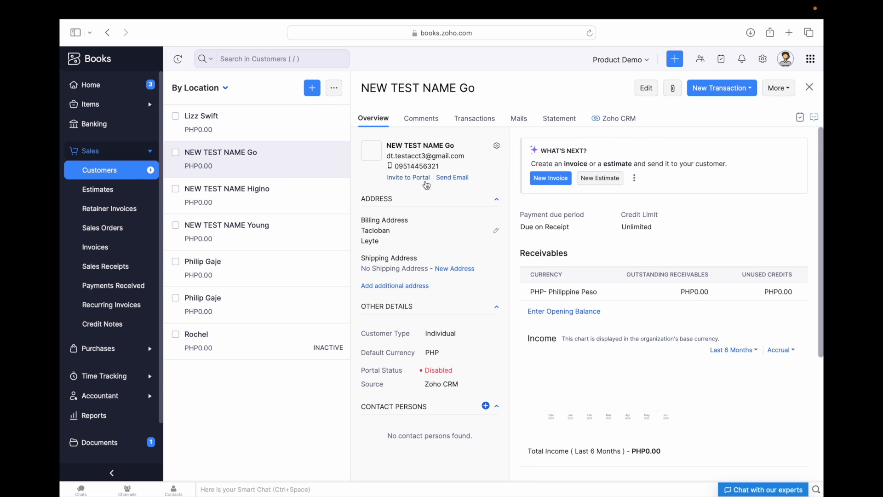
scroll(598, 258, "down", 3)
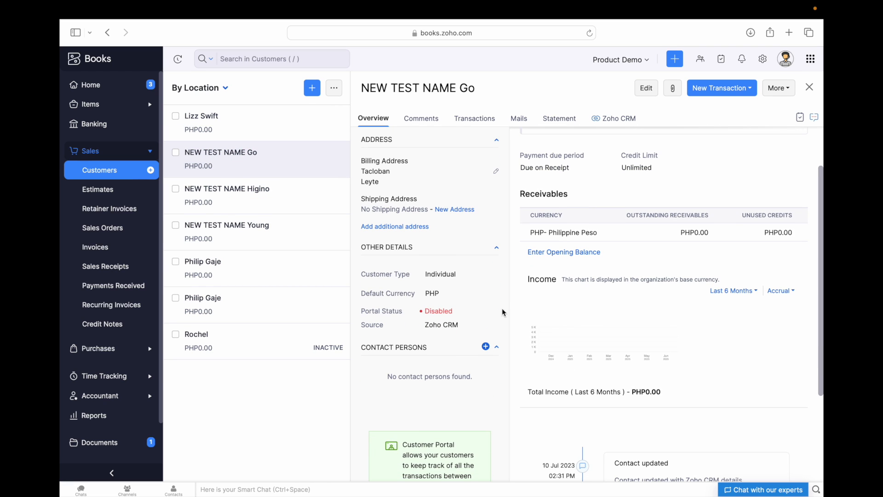
scroll(396, 248, "up", 2)
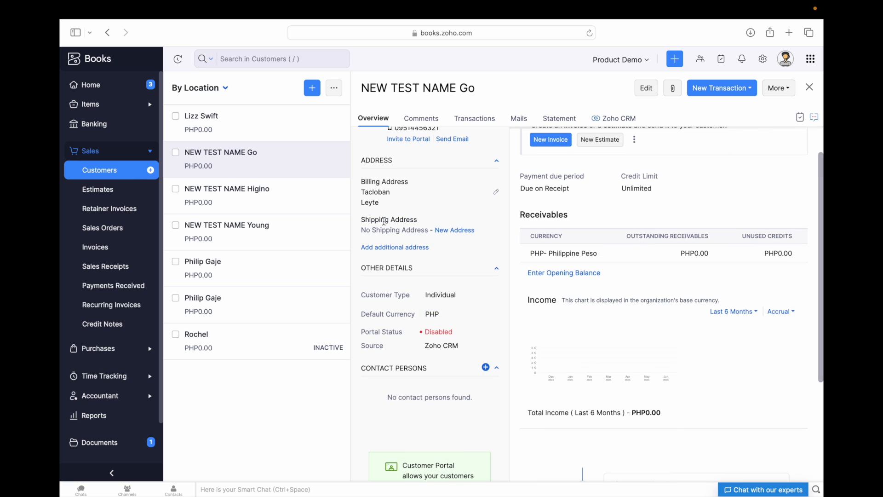
scroll(362, 208, "up", 1)
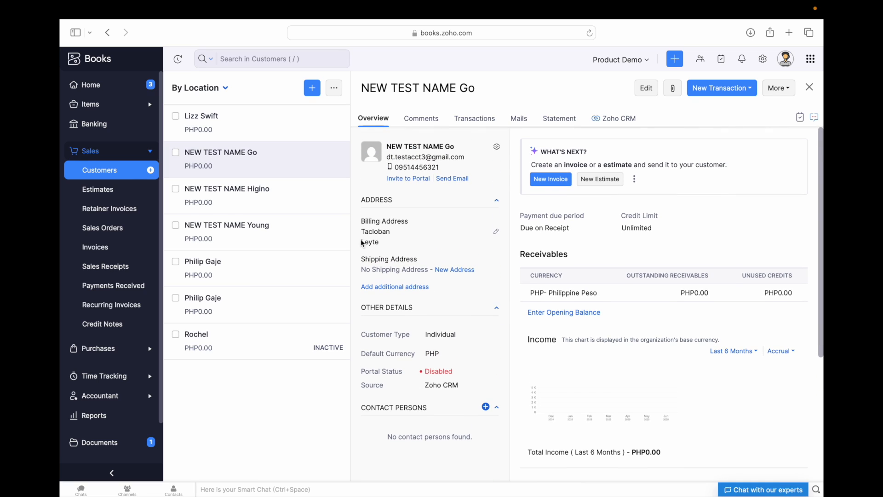
left_click_drag(361, 230, 400, 230)
left_click(364, 231)
left_click_drag(364, 231, 393, 231)
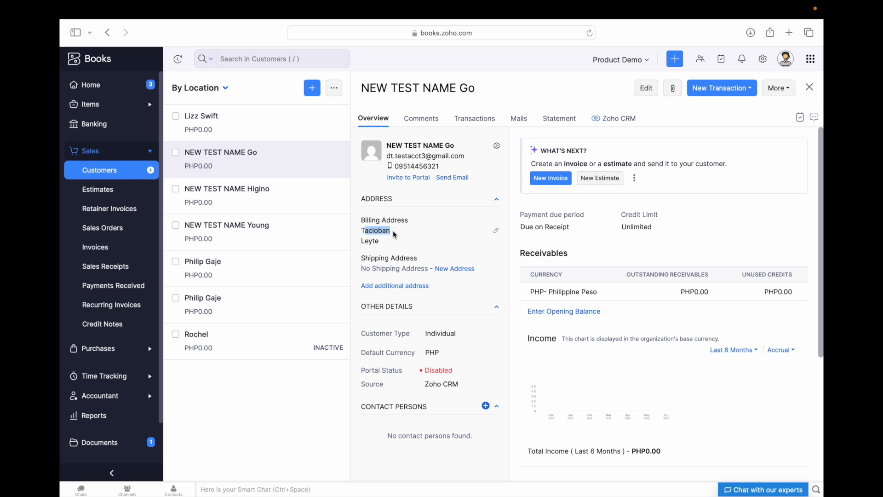
- Check the Tacloban addresses of the third and fifth customers, ending on Devtac's details
left_click(286, 201)
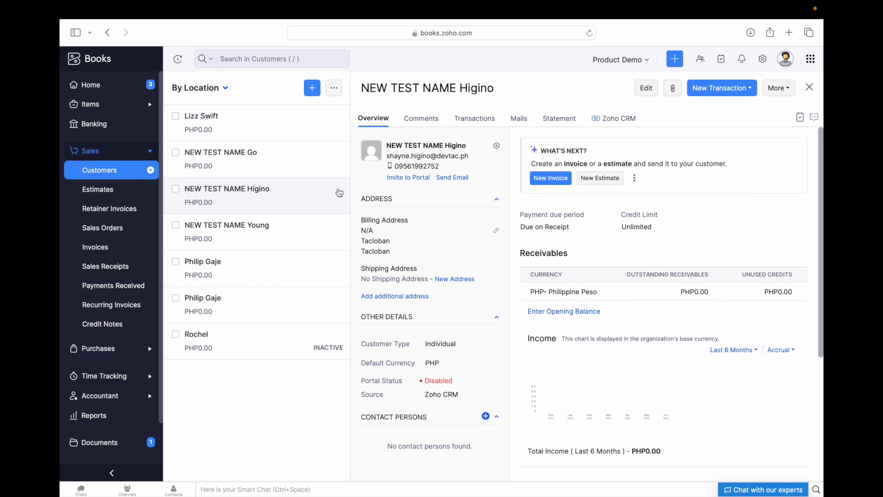
left_click_drag(362, 240, 404, 241)
left_click(259, 273)
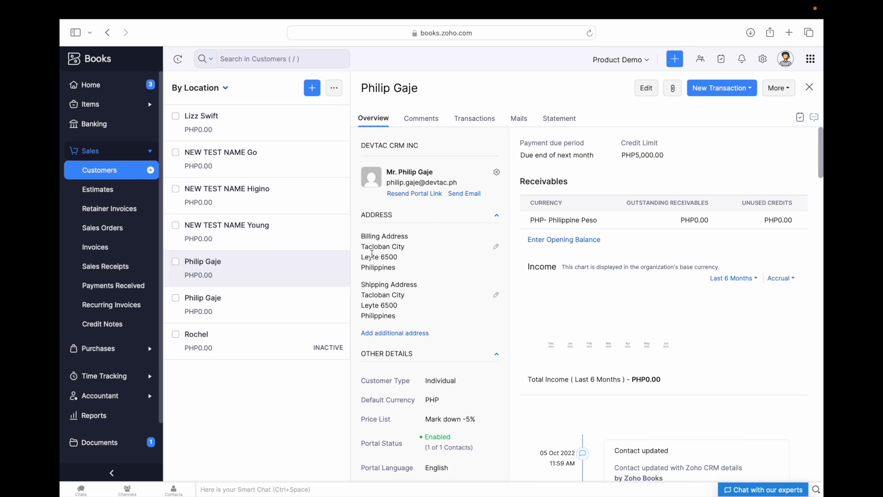
left_click_drag(364, 288, 406, 287)
left_click(246, 125)
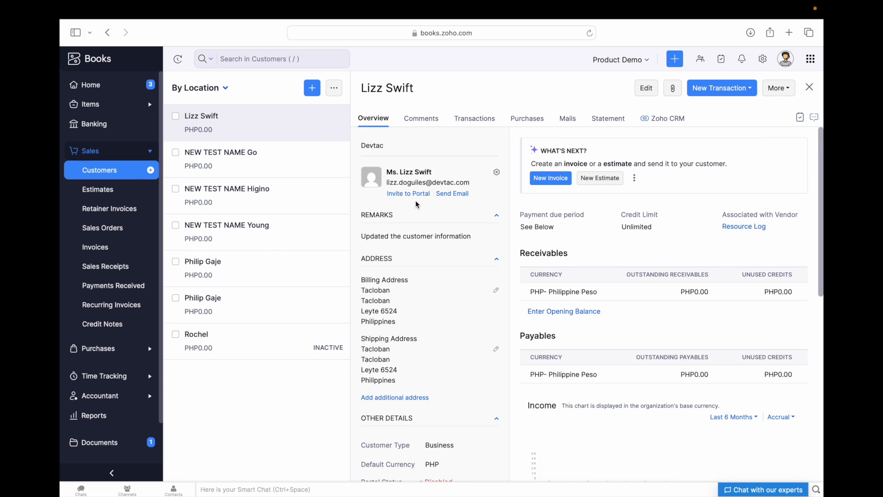
scroll(416, 200, "down", 3)
left_click_drag(361, 225, 400, 225)
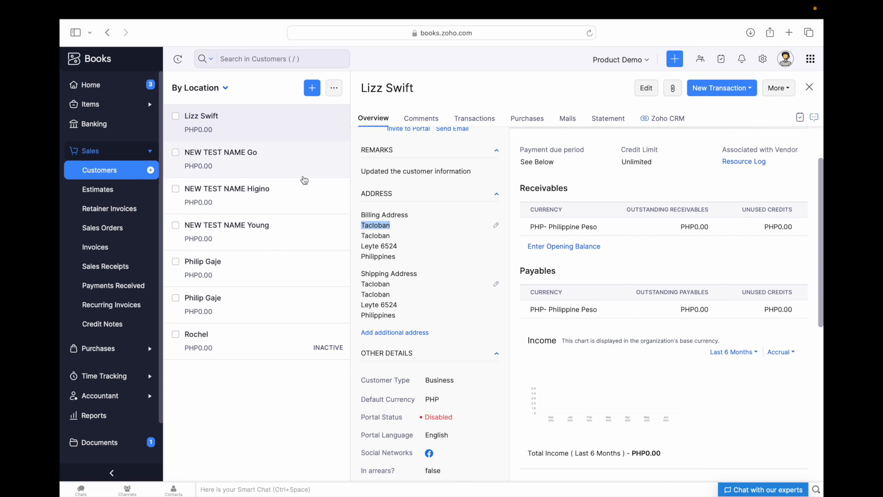
left_click(227, 90)
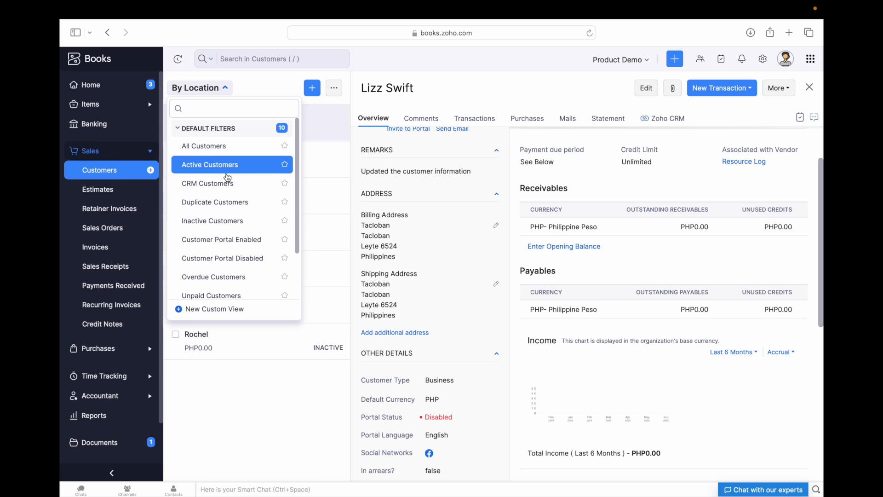
scroll(221, 239, "down", 3)
scroll(218, 240, "up", 3)
scroll(217, 241, "down", 3)
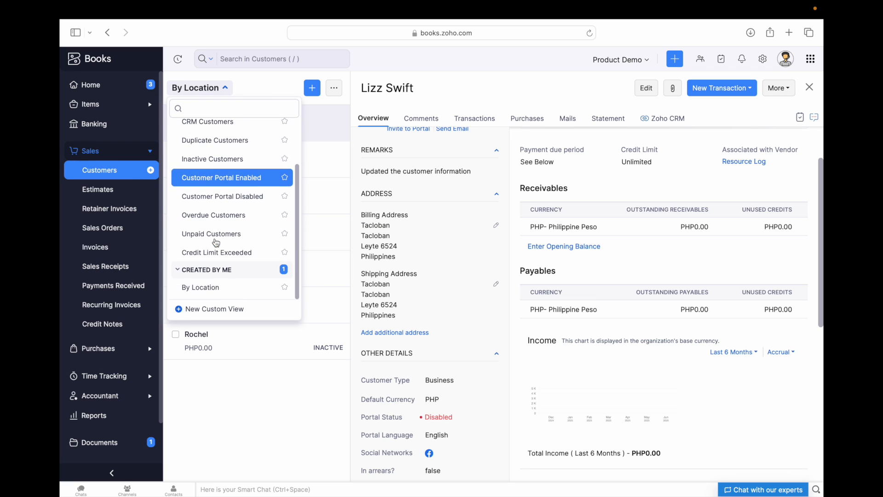
scroll(215, 236, "up", 1)
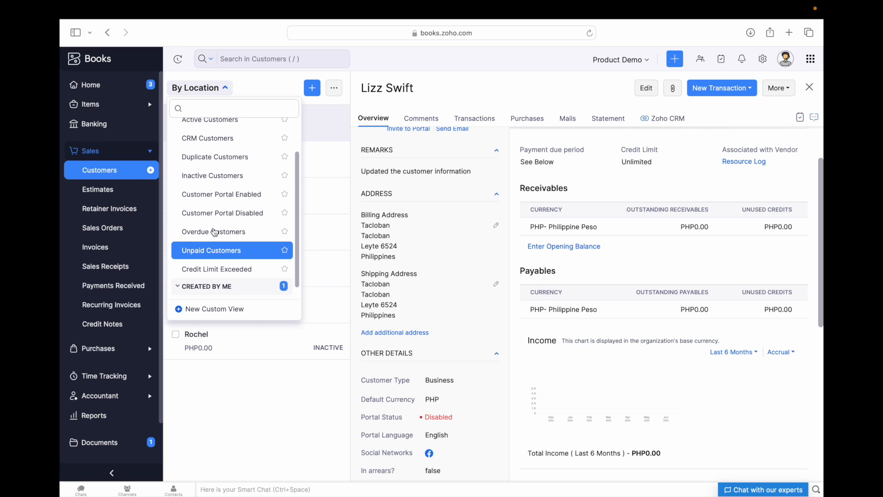
scroll(214, 231, "down", 1)
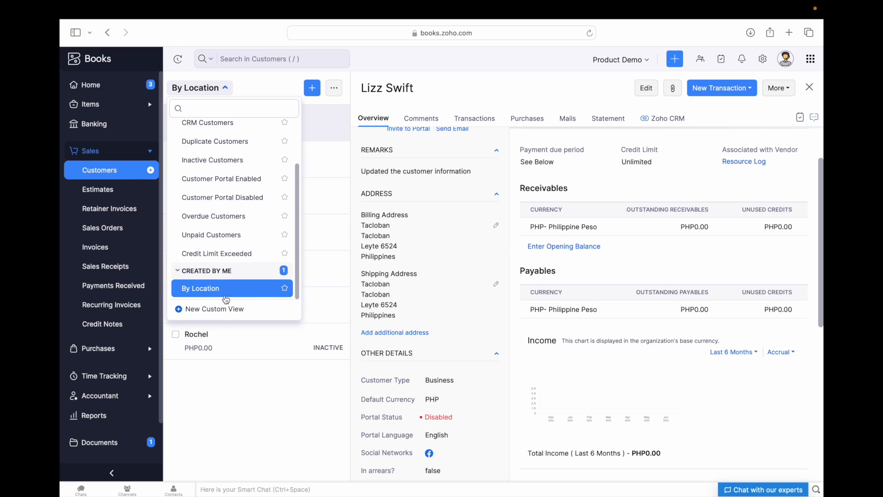
left_click(243, 394)
scroll(457, 175, "up", 3)
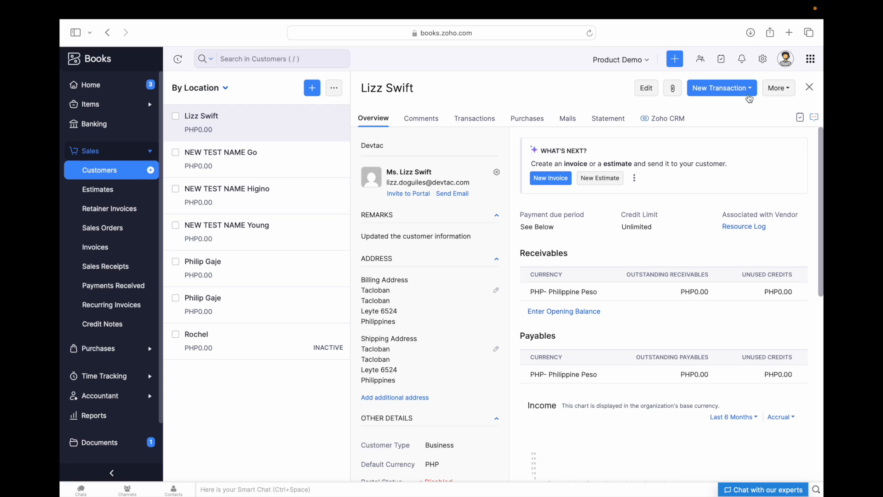
- Show the Comments tab, review the remarks in the edit form, and cancel without saving
left_click(425, 120)
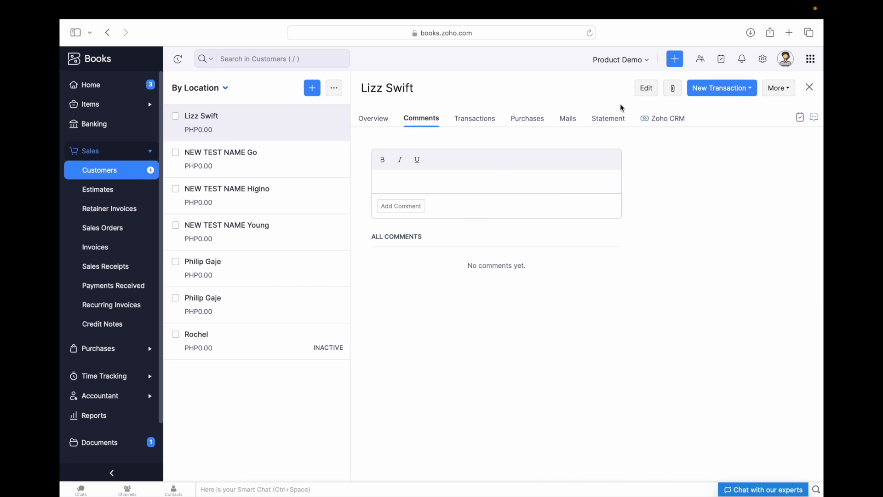
left_click(646, 88)
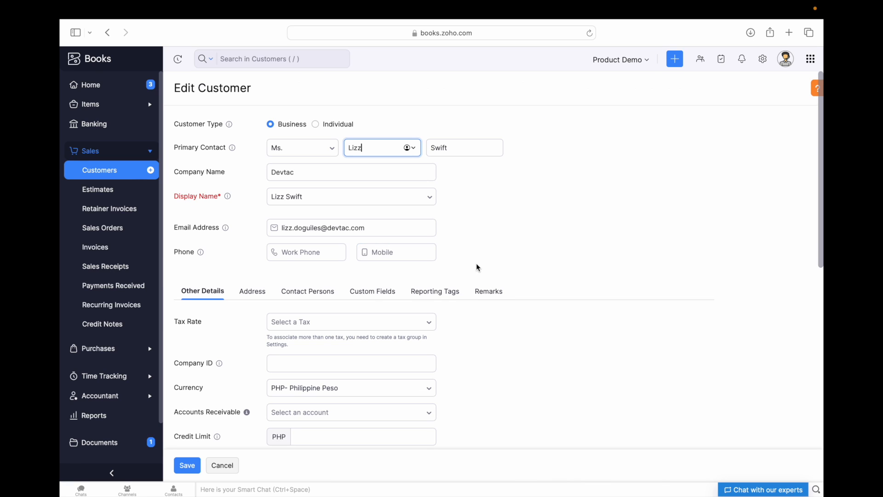
left_click(487, 289)
left_click(316, 344)
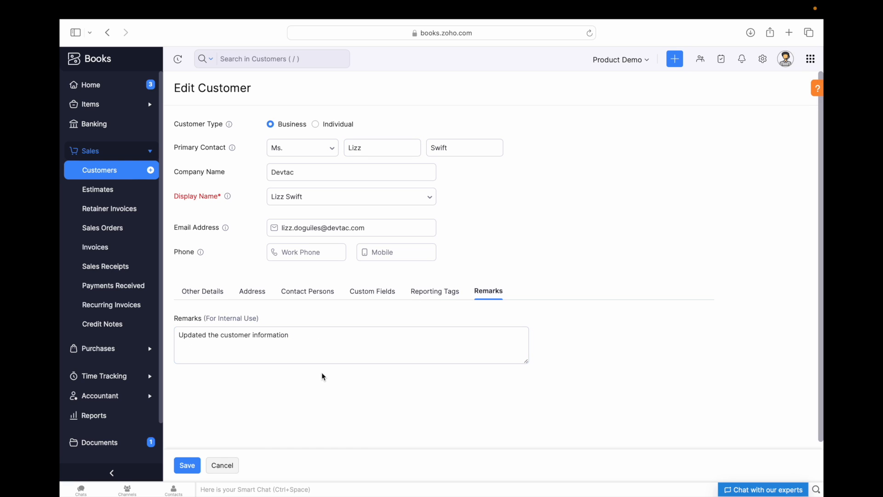
scroll(309, 364, "down", 1)
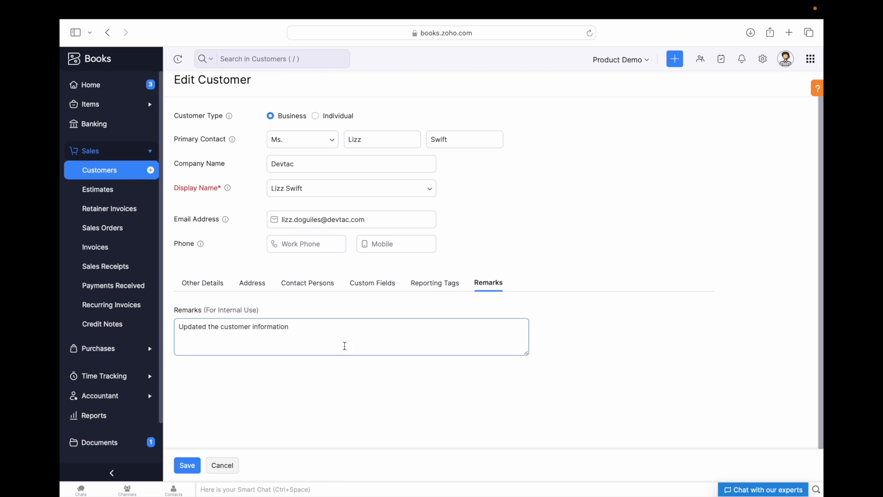
scroll(322, 343, "up", 1)
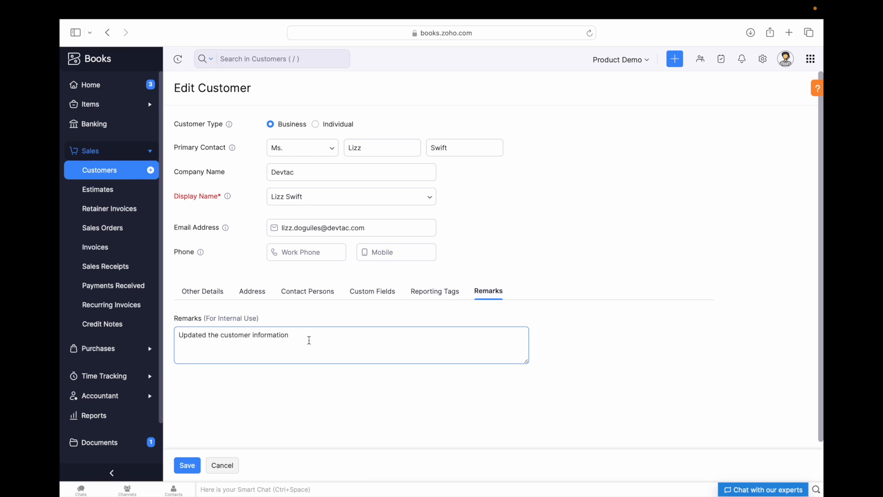
scroll(309, 340, "down", 1)
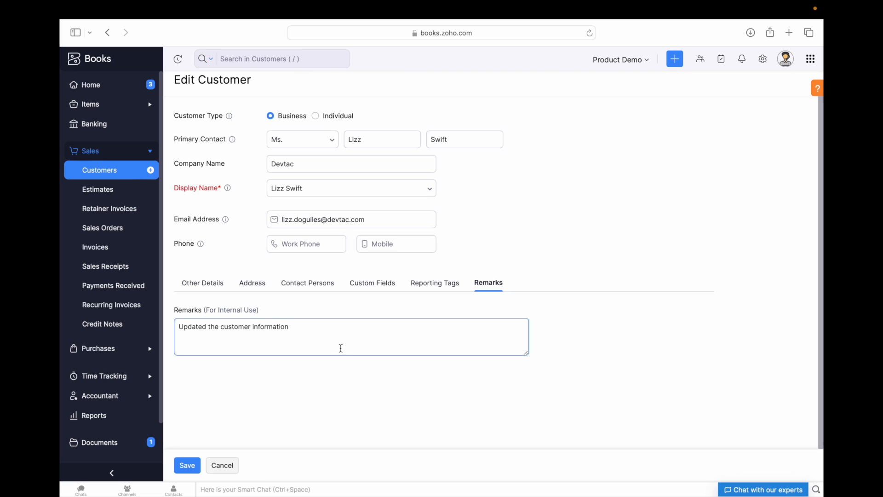
left_click(325, 417)
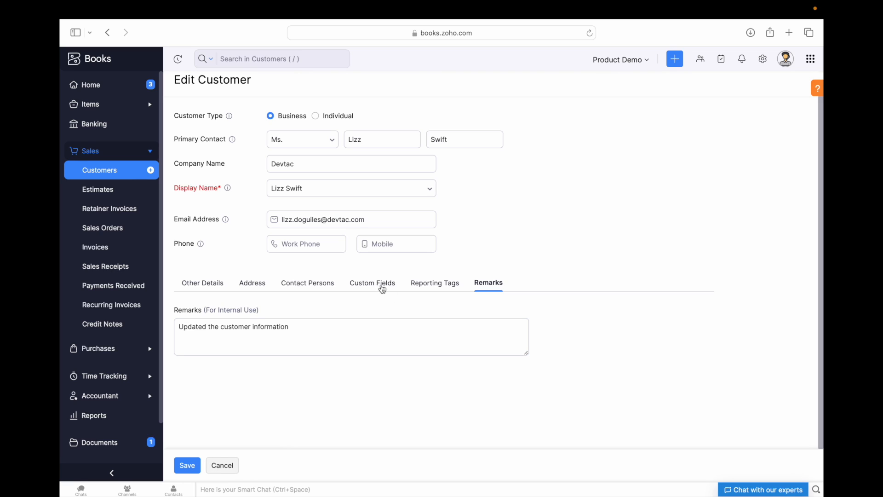
left_click(223, 466)
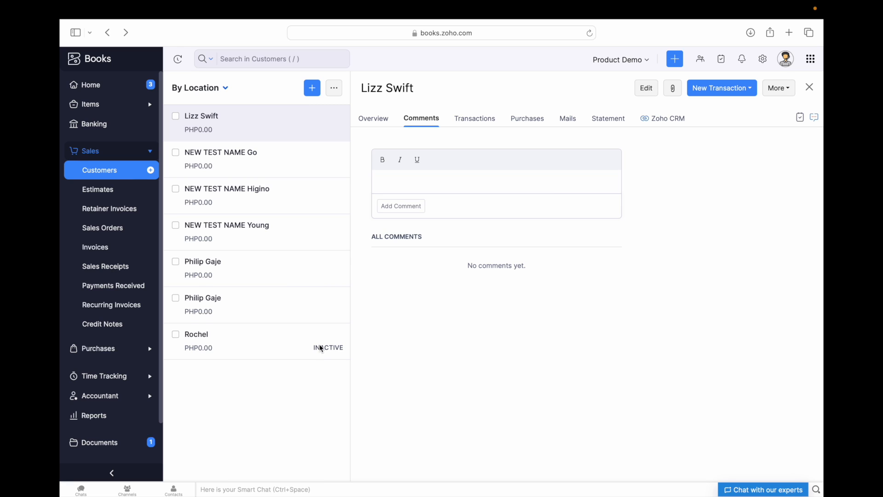
- Switch to the All Customers view and close the detail pane to show the full table
left_click(225, 88)
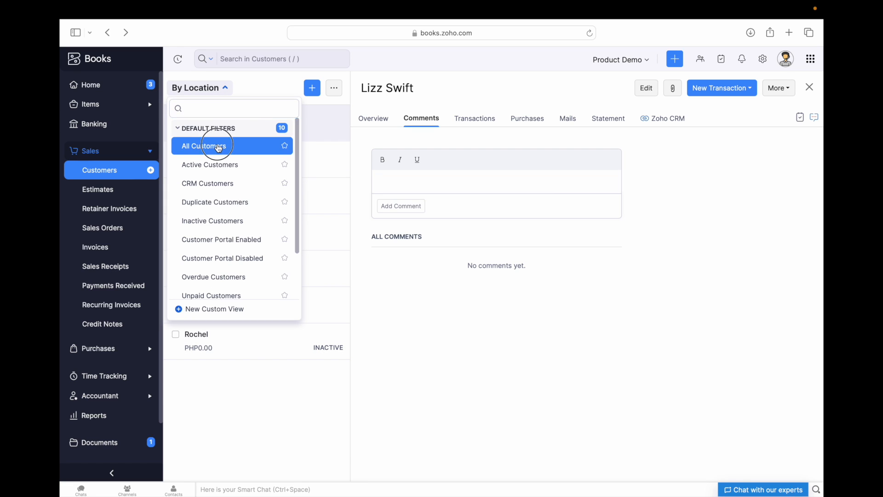
left_click(217, 146)
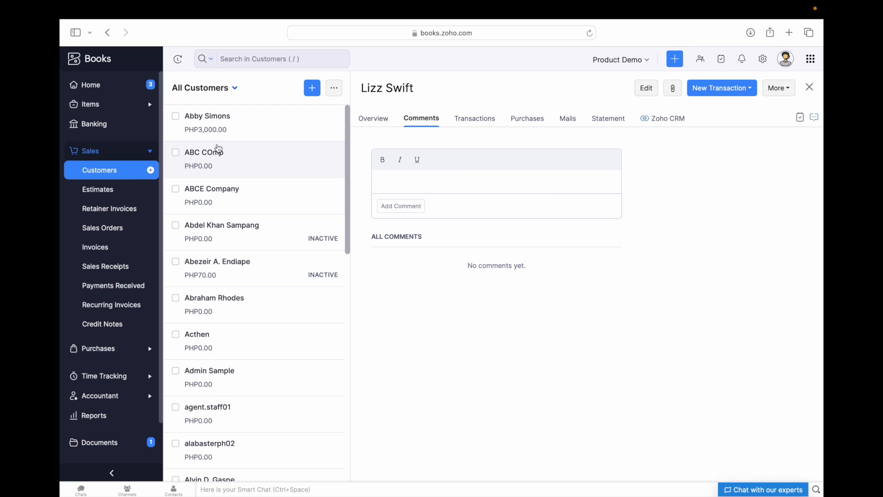
scroll(131, 305, "down", 1)
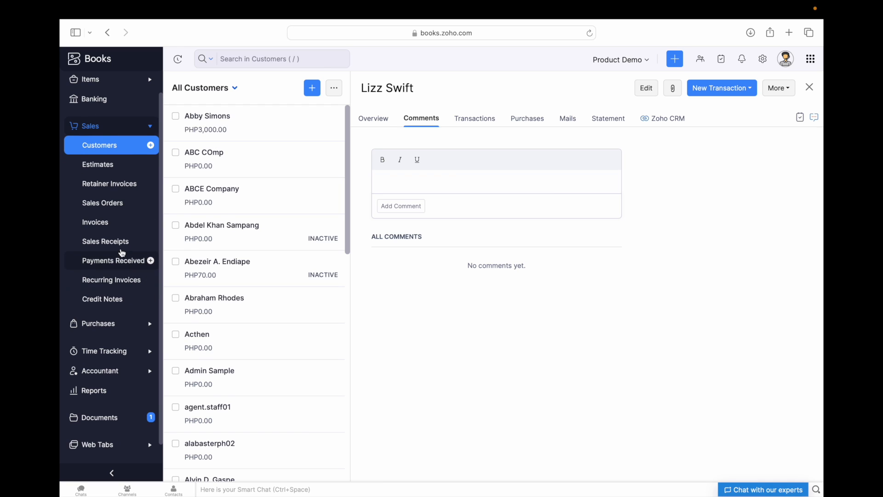
scroll(119, 249, "down", 1)
scroll(97, 184, "up", 2)
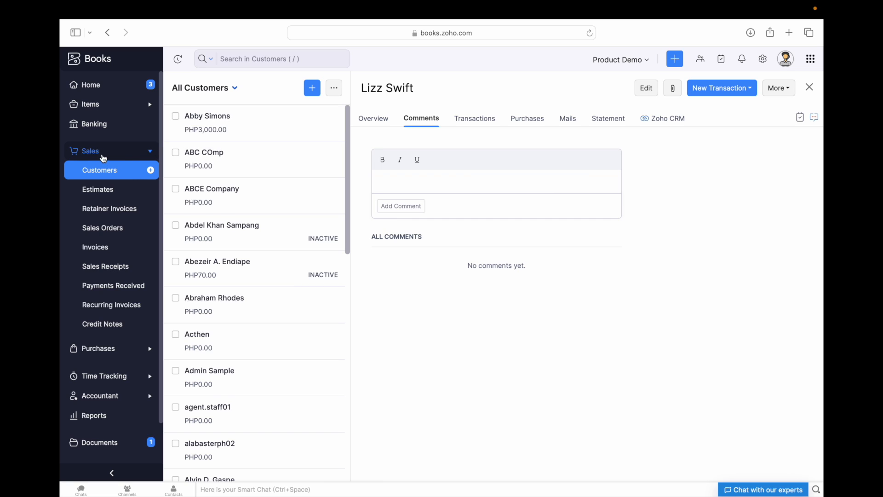
left_click(105, 172)
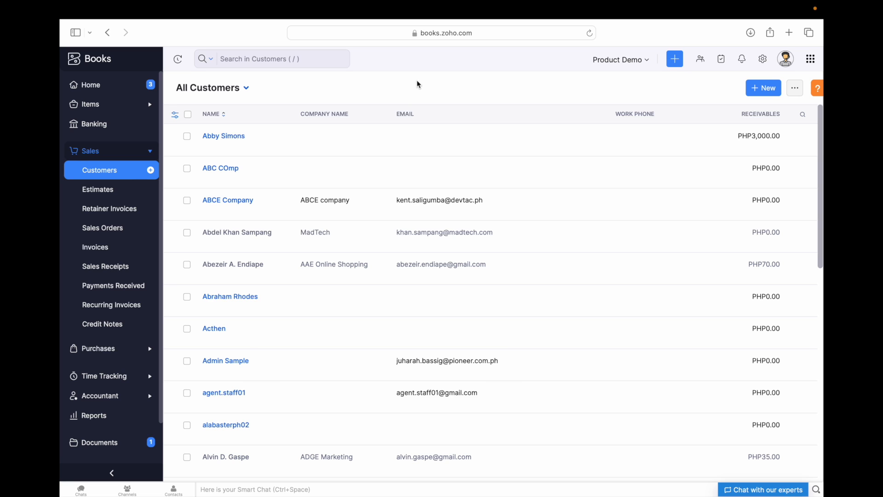
scroll(302, 302, "down", 3)
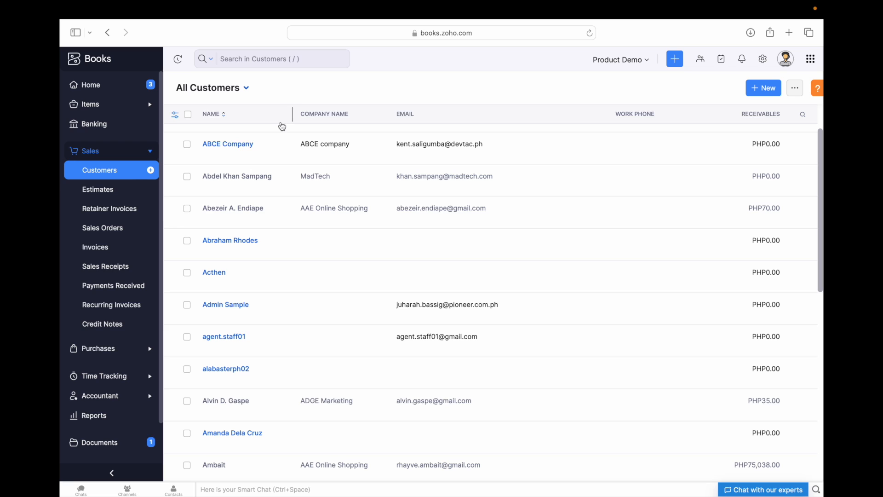
- Search customers by the customer's name and open Devtac's 01–30 Jun 2025 statement
left_click(325, 60)
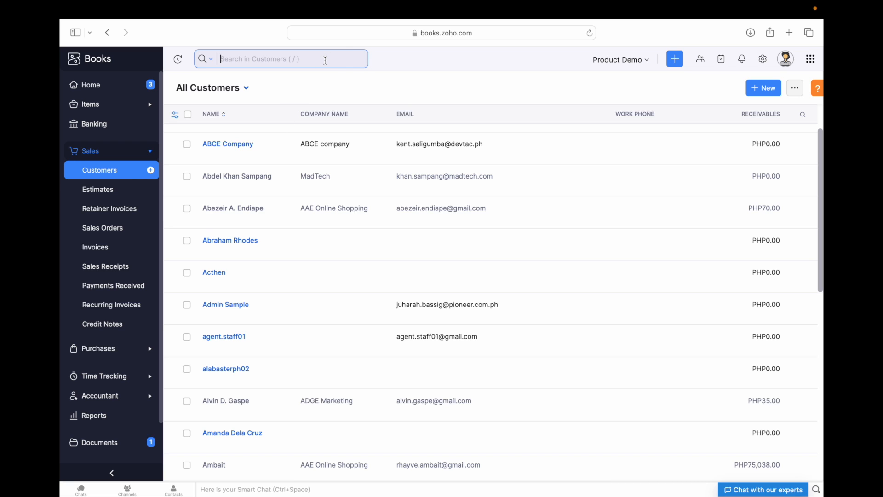
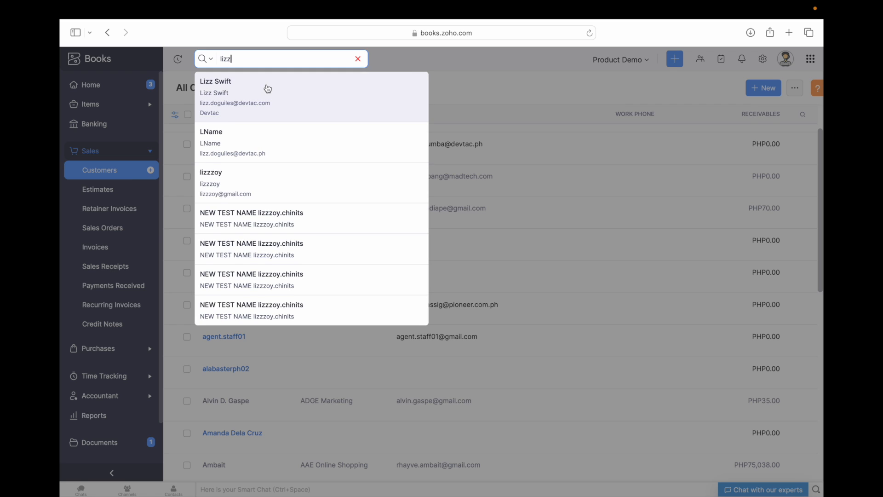
left_click(275, 87)
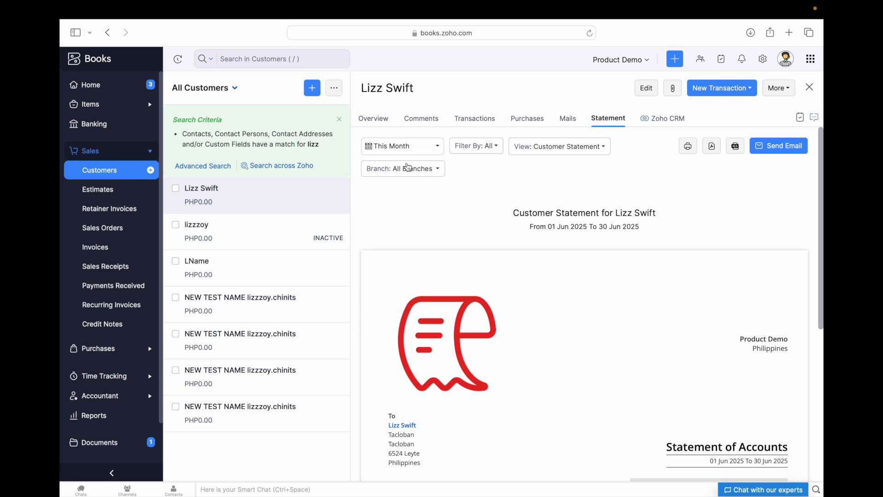
left_click(420, 150)
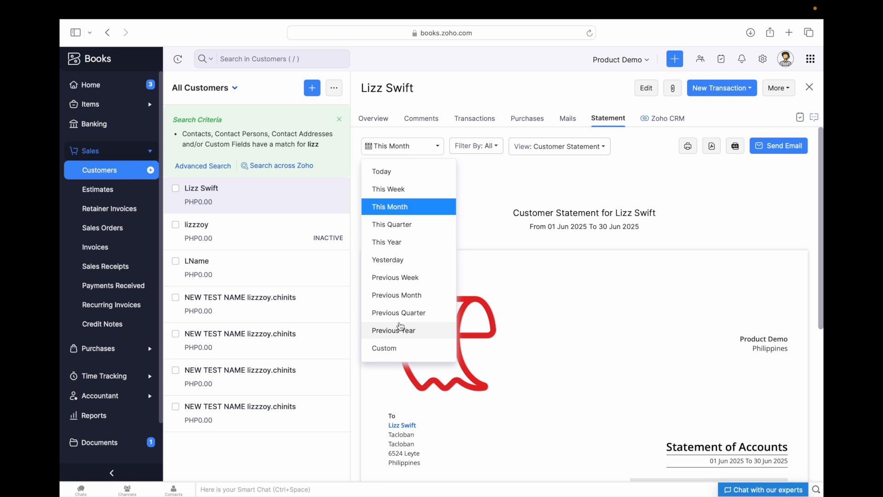
left_click(387, 349)
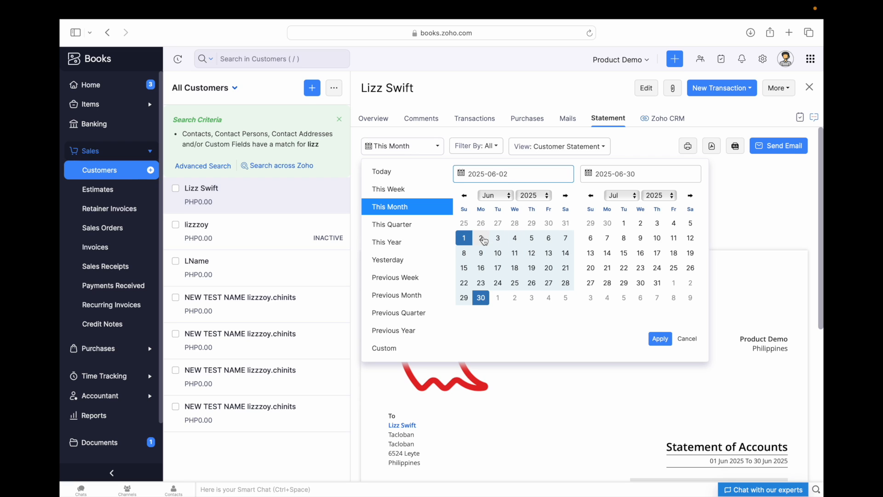
left_click(481, 238)
left_click(500, 239)
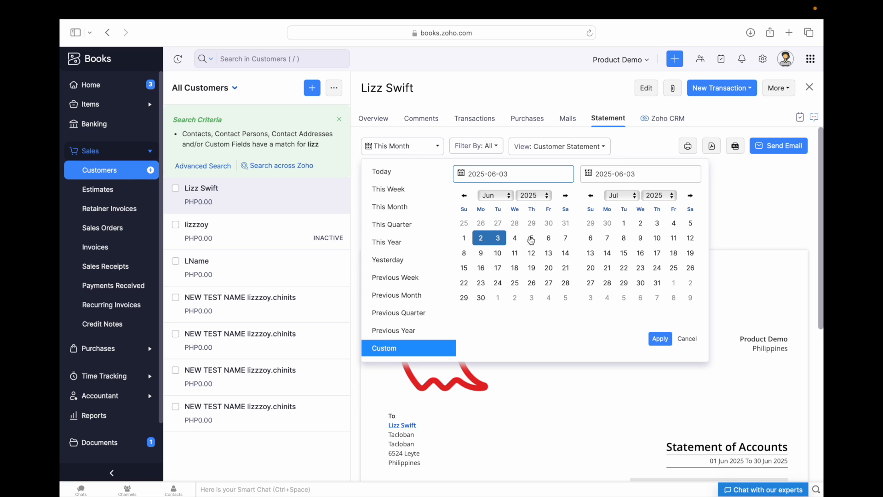
left_click(515, 238)
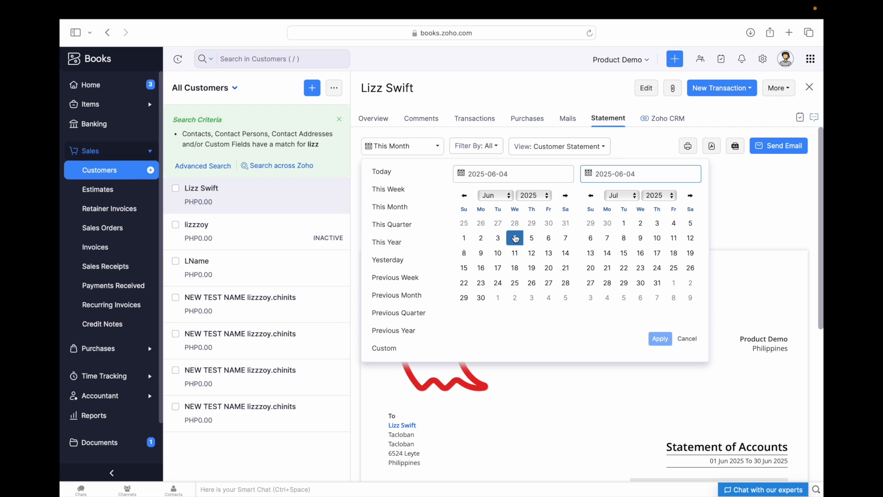
left_click(532, 238)
left_click(620, 243)
left_click(513, 242)
left_click(607, 238)
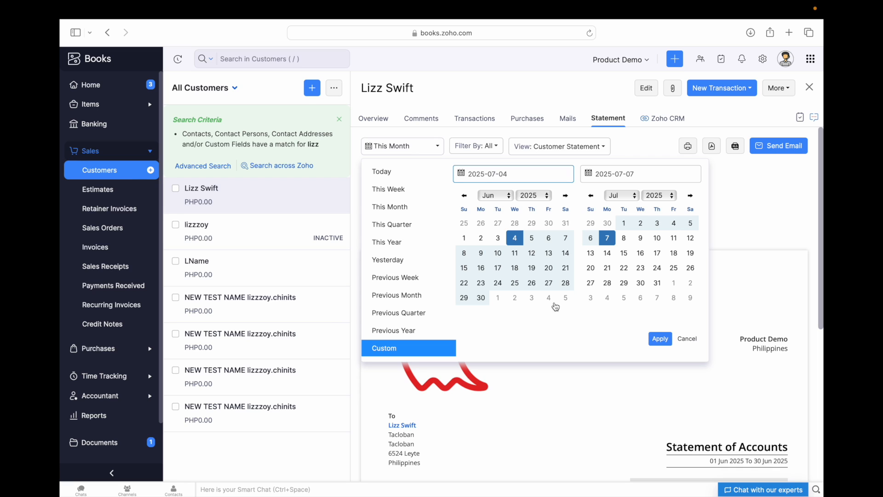
left_click(687, 340)
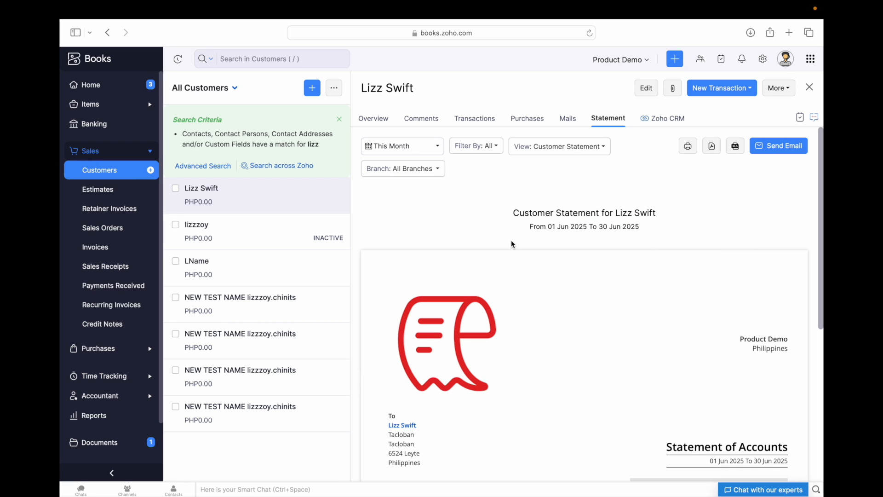
left_click(493, 151)
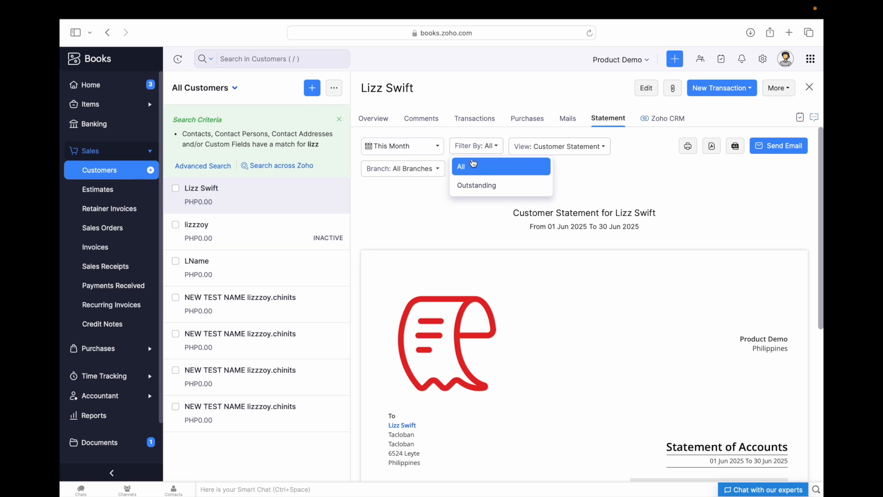
left_click(584, 169)
left_click(580, 148)
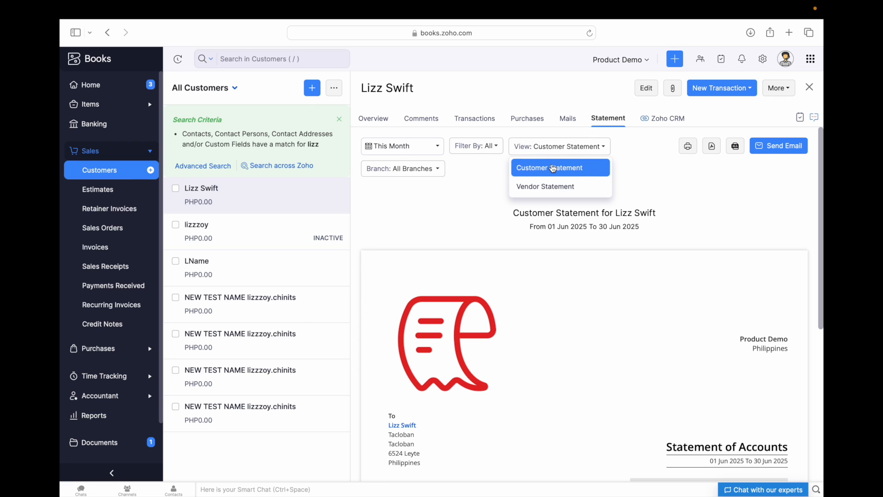
left_click(432, 171)
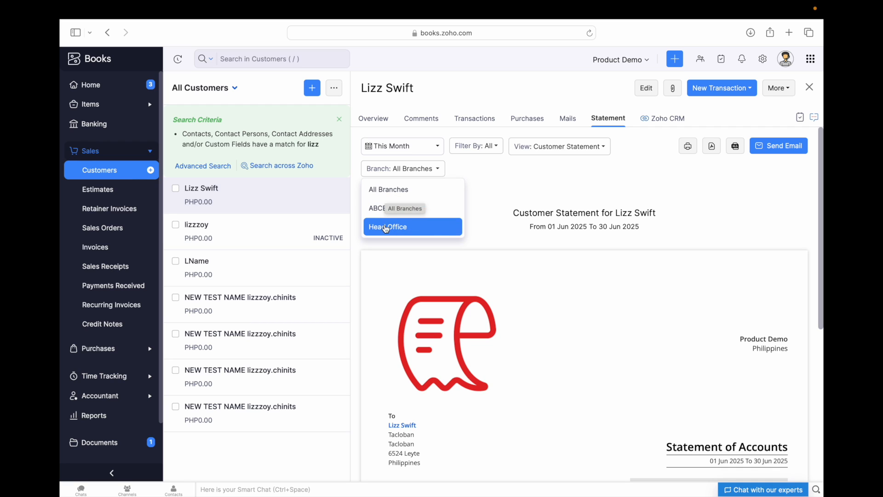
left_click(504, 177)
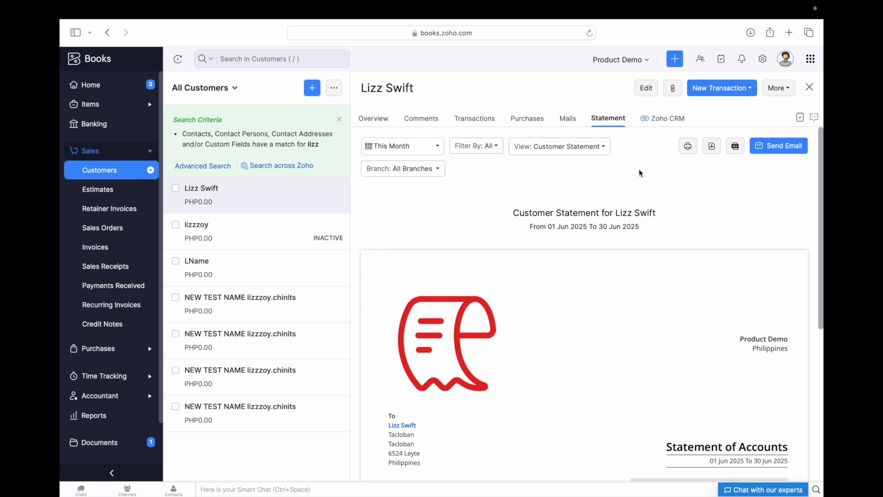
scroll(642, 244, "down", 3)
scroll(614, 279, "down", 5)
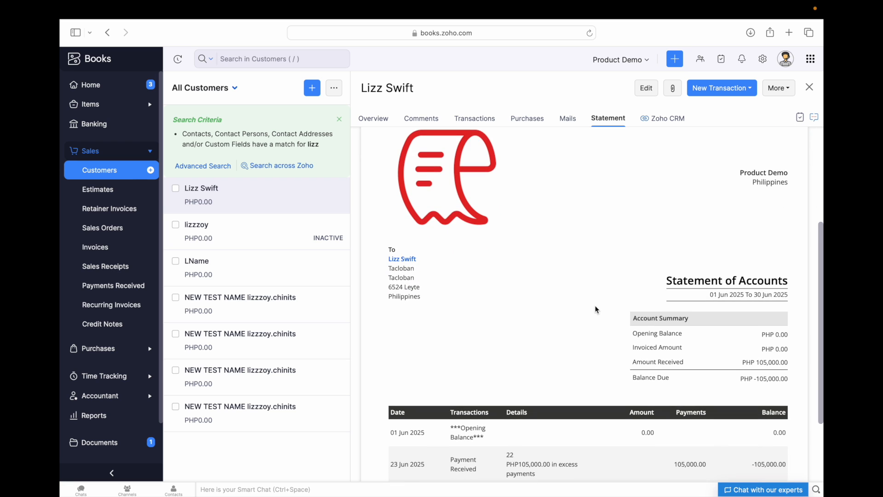
scroll(596, 308, "down", 3)
scroll(595, 309, "down", 1)
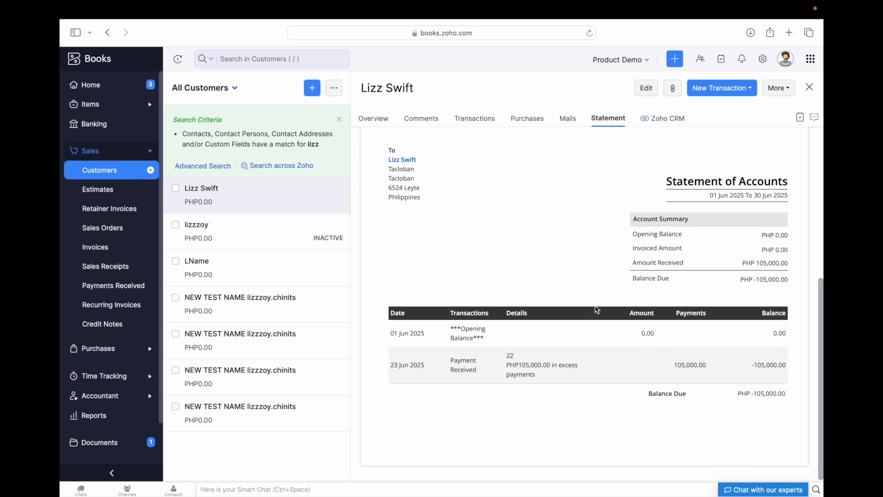
scroll(566, 325, "up", 7)
scroll(556, 346, "down", 7)
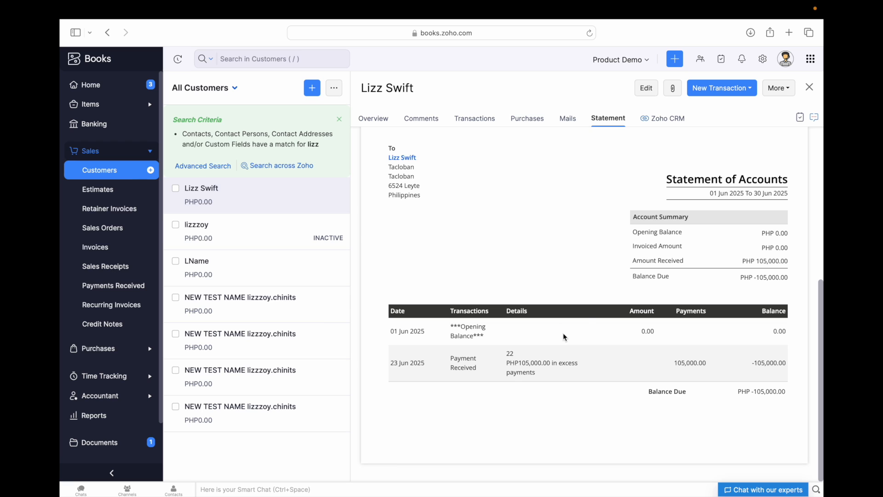
scroll(624, 236, "up", 3)
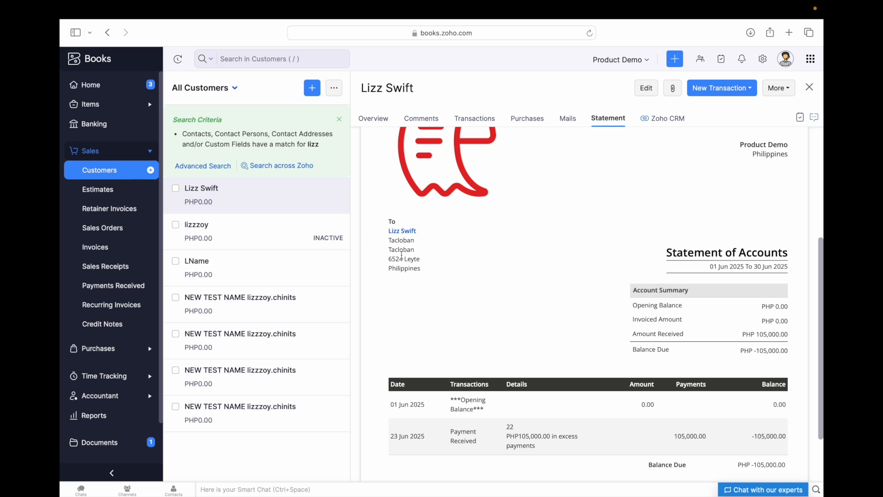
scroll(515, 270, "down", 3)
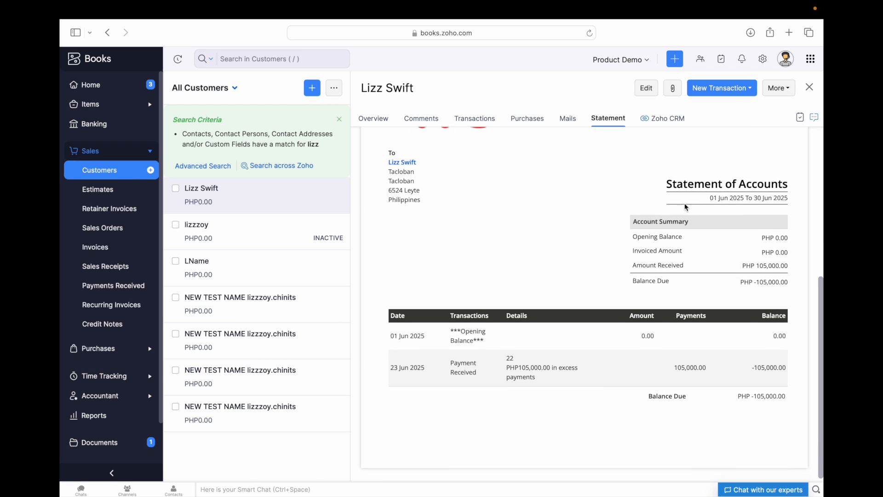
scroll(717, 236, "down", 1)
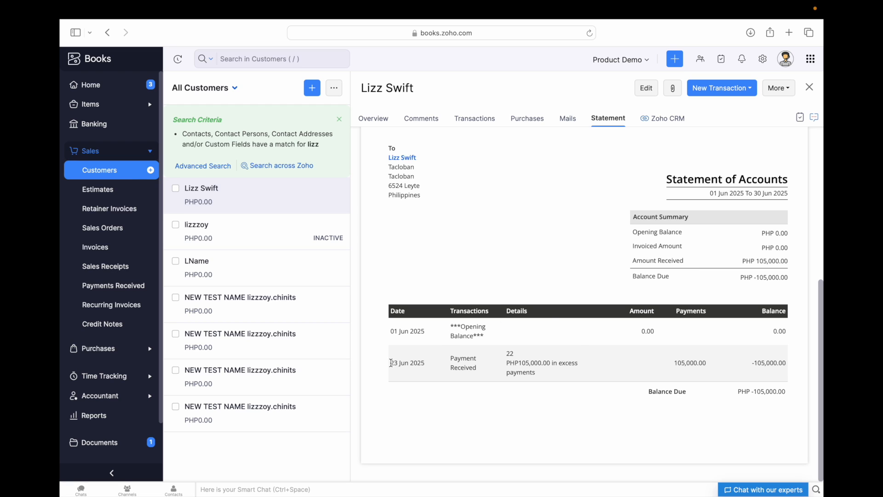
left_click_drag(391, 363, 539, 371)
left_click(540, 371)
left_click_drag(390, 367, 560, 408)
left_click(559, 404)
left_click_drag(634, 393, 753, 395)
left_click(673, 420)
scroll(674, 422, "up", 4)
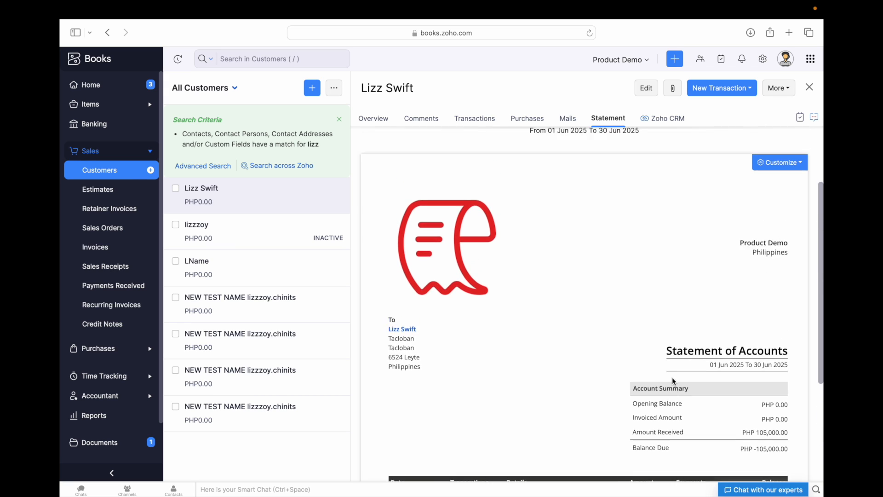
scroll(672, 378, "down", 4)
scroll(568, 360, "up", 3)
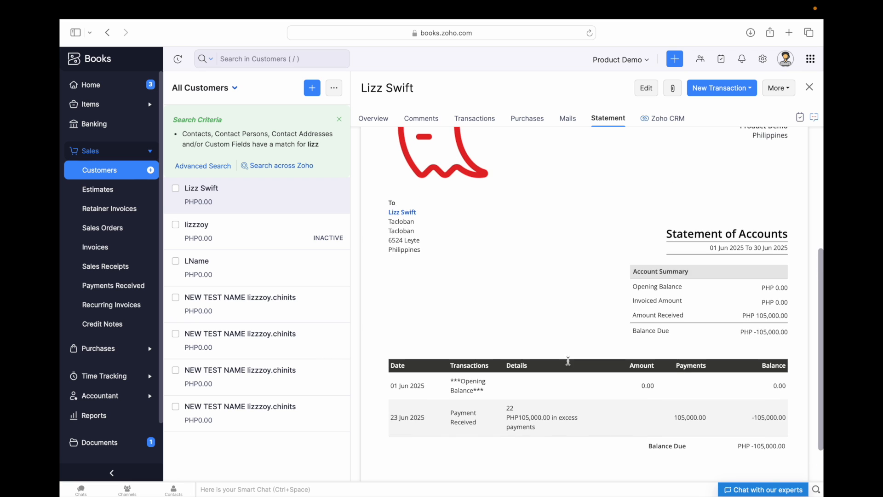
scroll(568, 361, "up", 3)
scroll(622, 341, "up", 1)
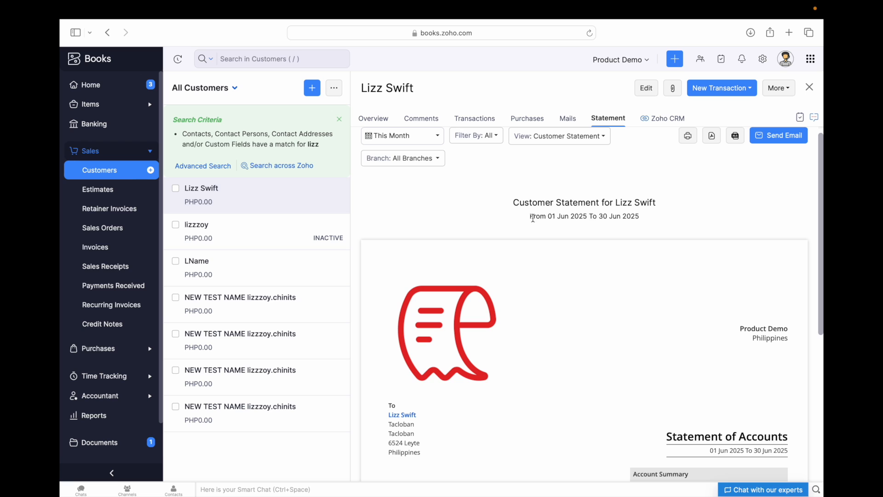
mouse_move(600, 261)
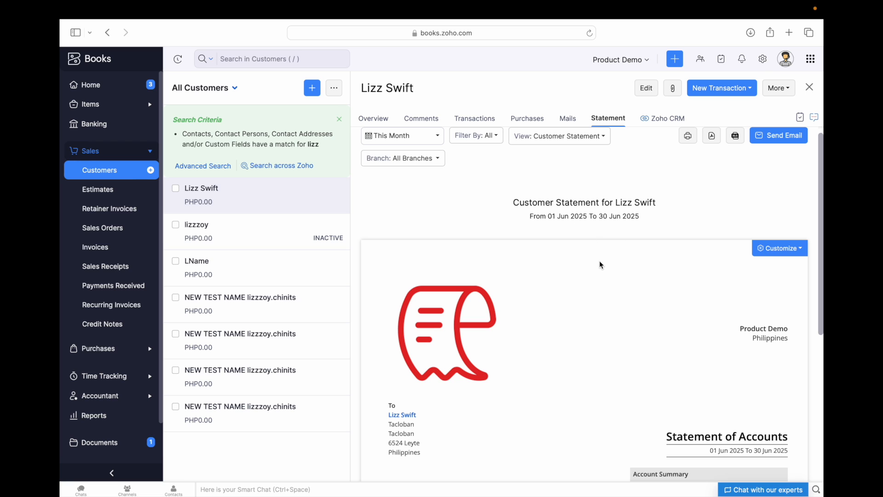
scroll(593, 316, "down", 8)
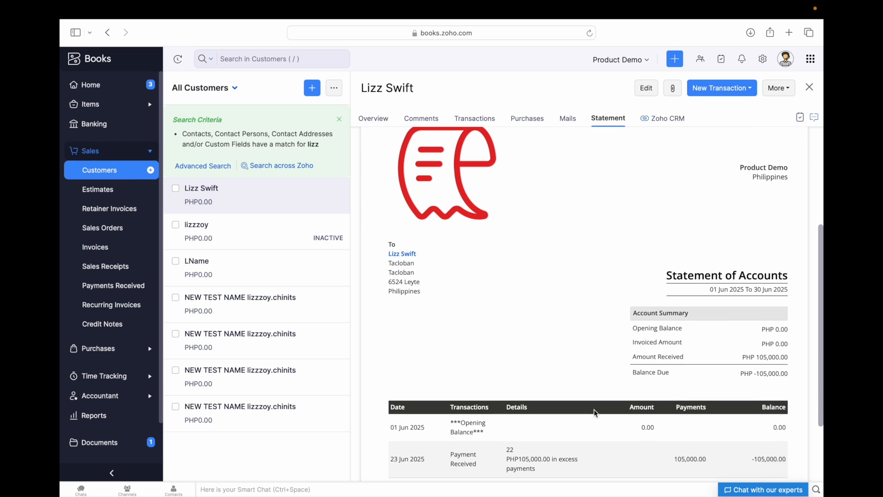
scroll(617, 355, "up", 7)
scroll(614, 356, "up", 1)
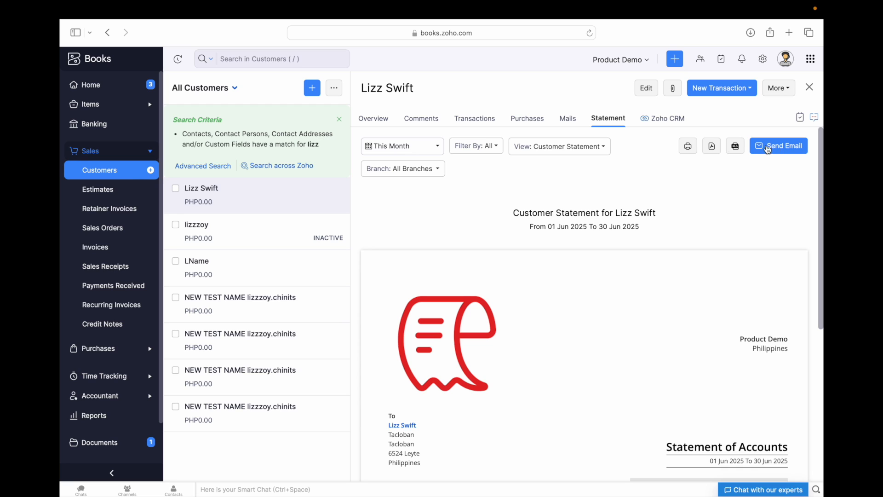
- Review the June 2025 statement in print preview, then close the preview
left_click(689, 148)
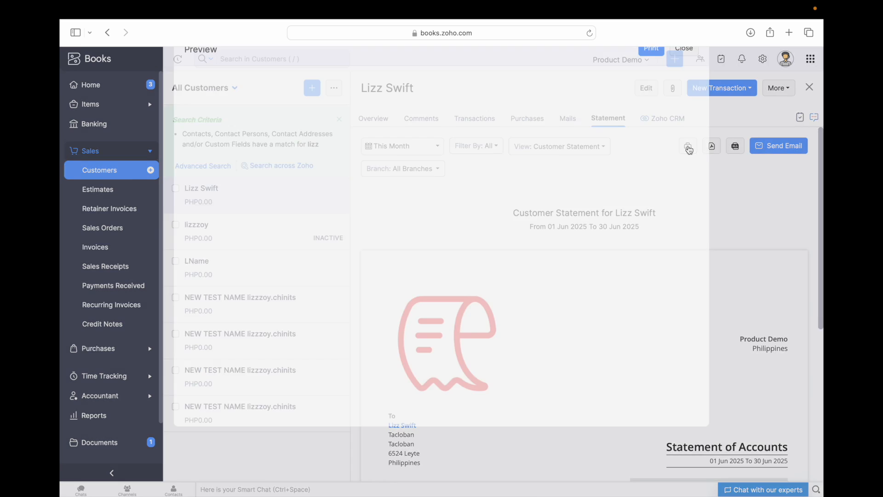
scroll(368, 249, "down", 5)
scroll(368, 249, "down", 5)
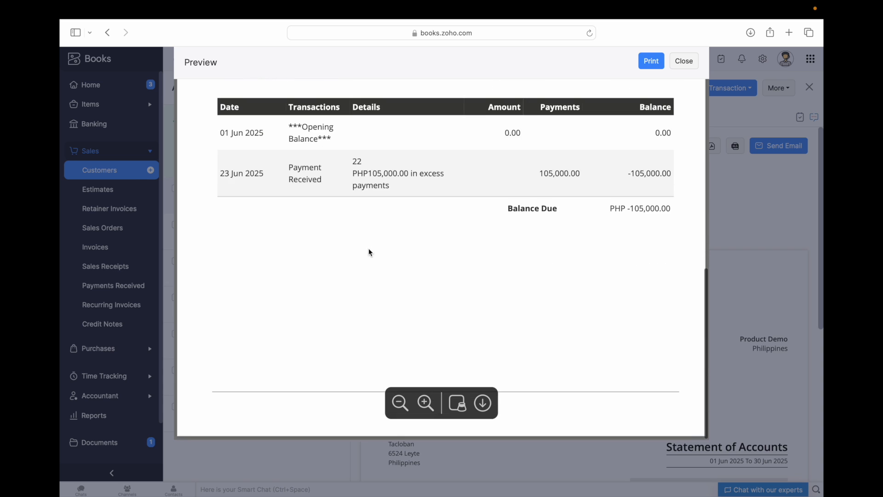
scroll(368, 249, "up", 4)
scroll(368, 252, "up", 4)
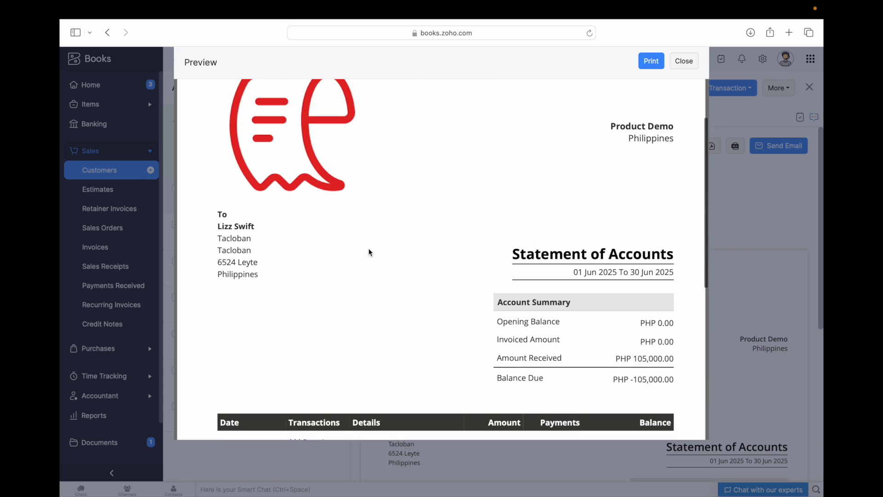
scroll(415, 265, "down", 1)
scroll(415, 264, "down", 5)
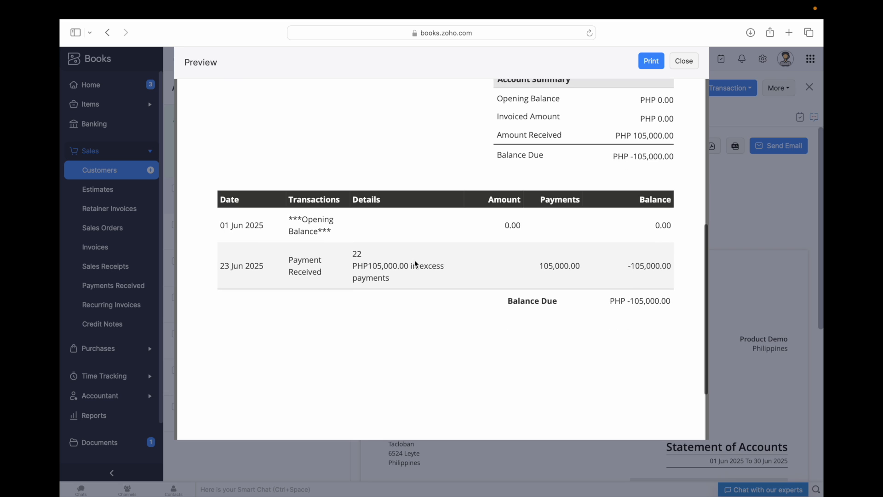
scroll(415, 263, "down", 3)
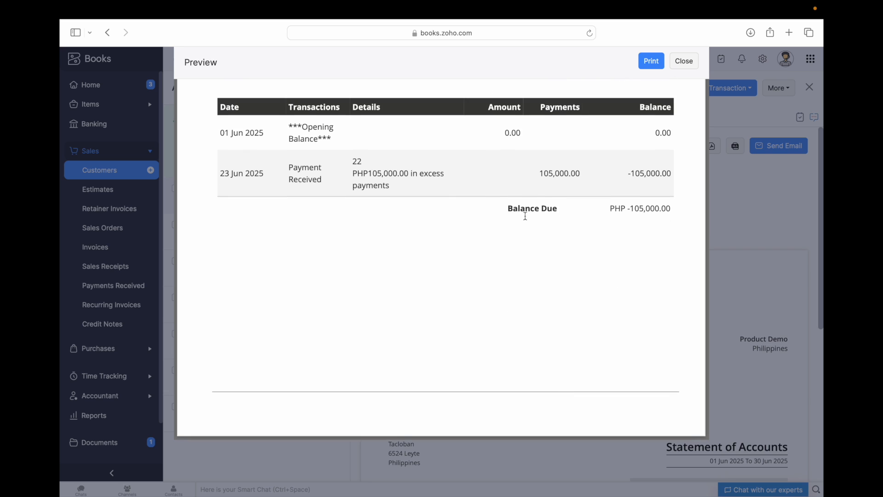
left_click(684, 63)
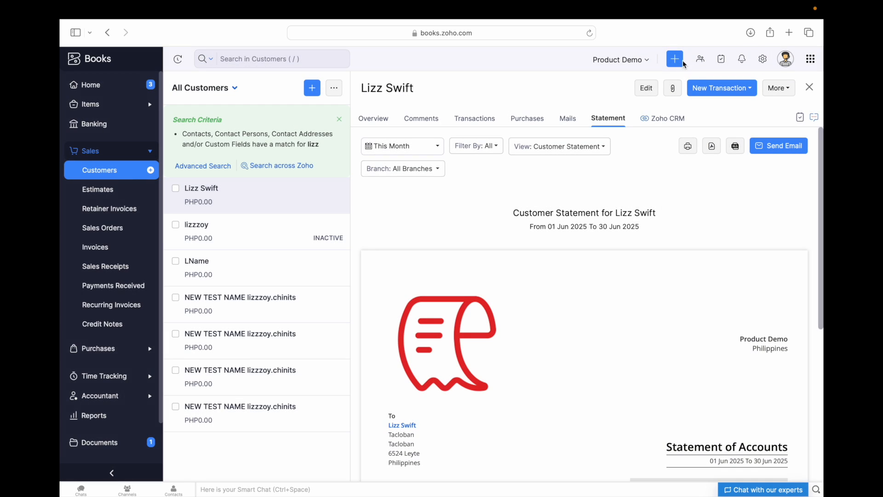
- Download the statement as a PDF and export it as an XLS file
left_click(712, 147)
left_click(736, 148)
mouse_move(426, 490)
- Look through the Downloads folder in Finder
mouse_move(109, 492)
left_click(109, 474)
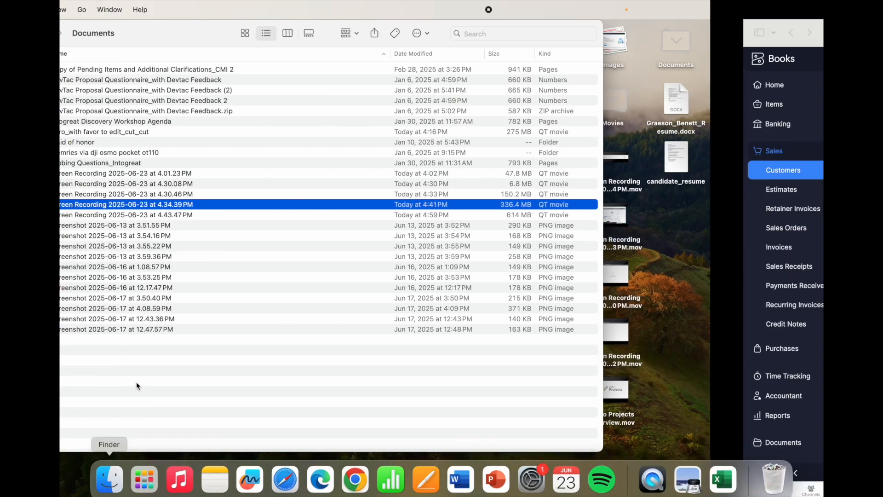
left_click(105, 137)
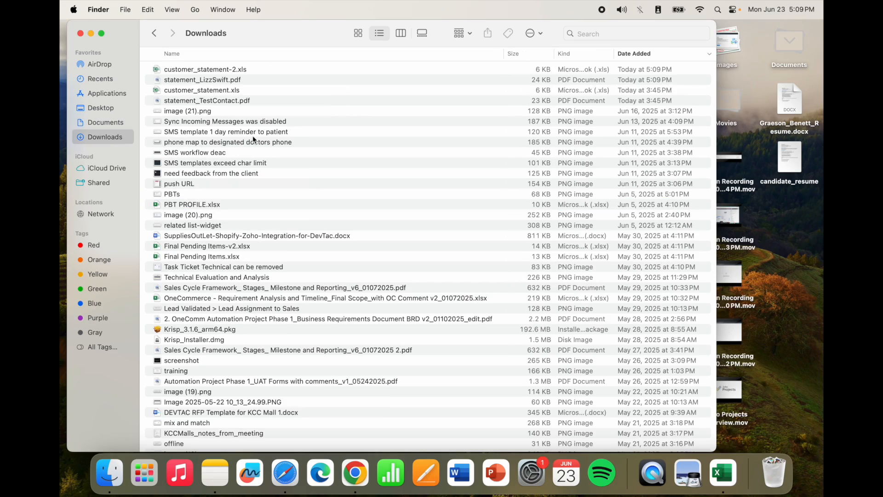
scroll(208, 274, "down", 20)
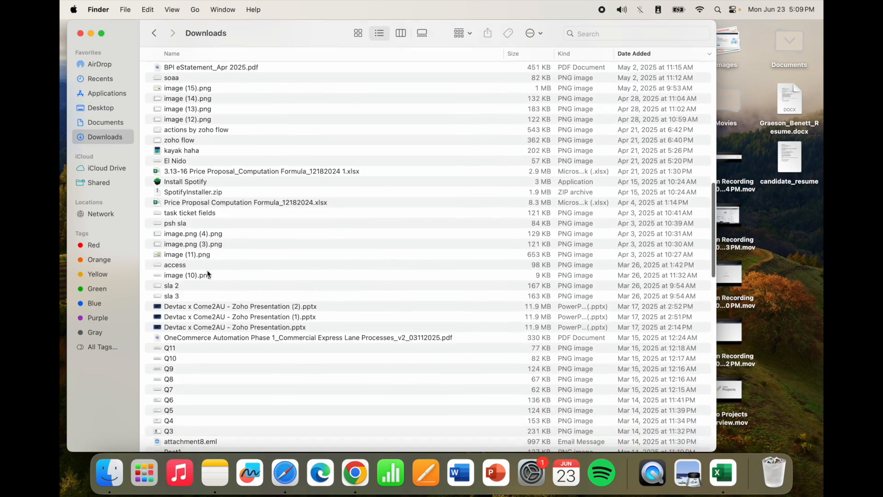
scroll(207, 274, "down", 15)
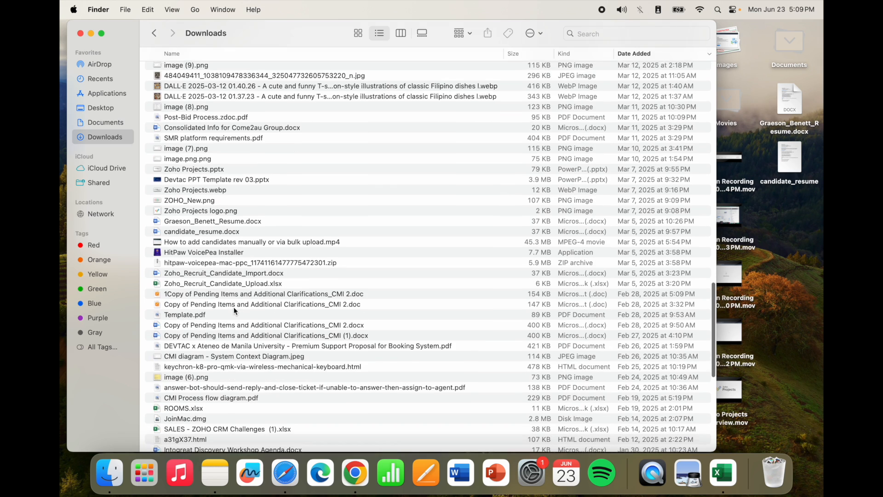
- Open the downloaded statement PDF full screen in Preview, then open customer_statement-2.xls
key("ctrl+Right")
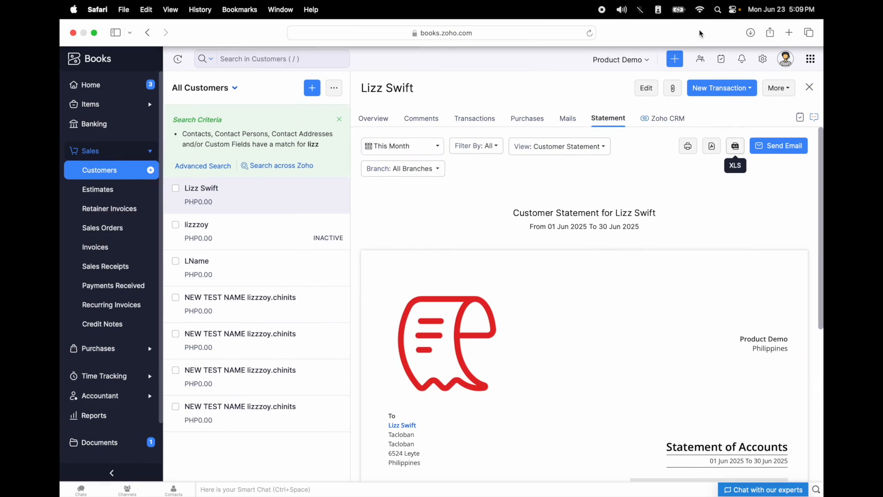
left_click(751, 32)
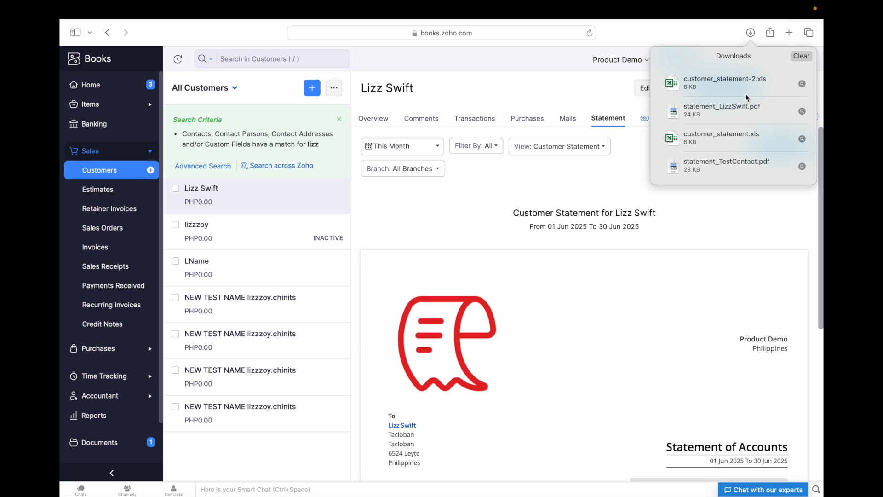
left_click(752, 114)
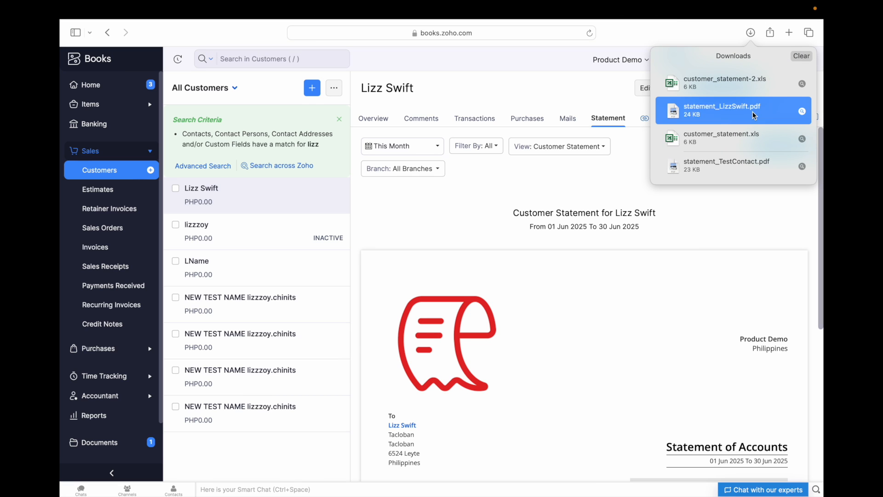
double_click(727, 111)
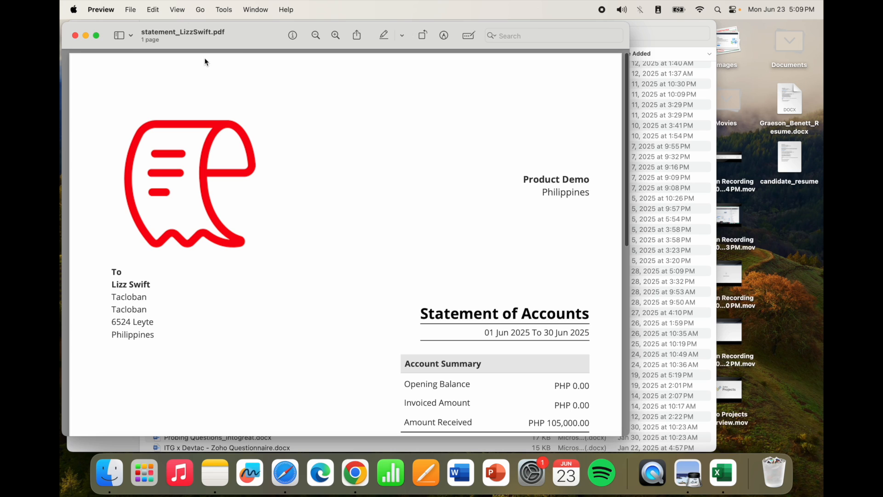
left_click(96, 36)
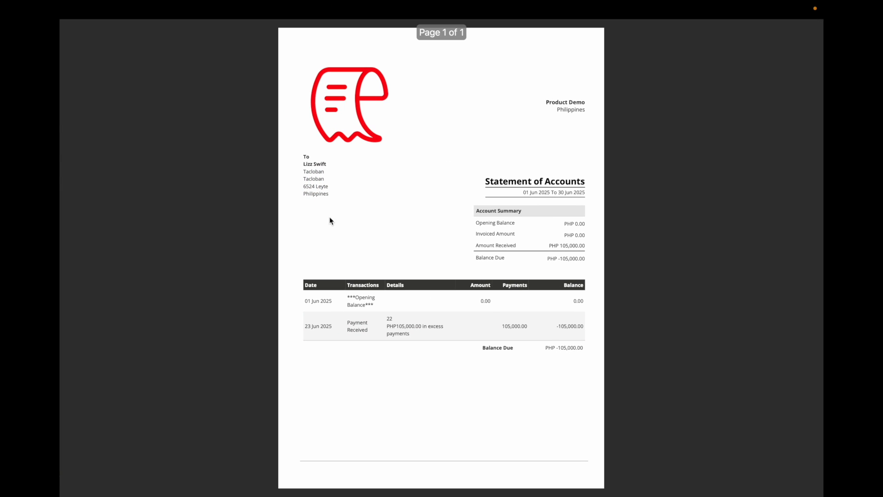
key("ctrl+Right")
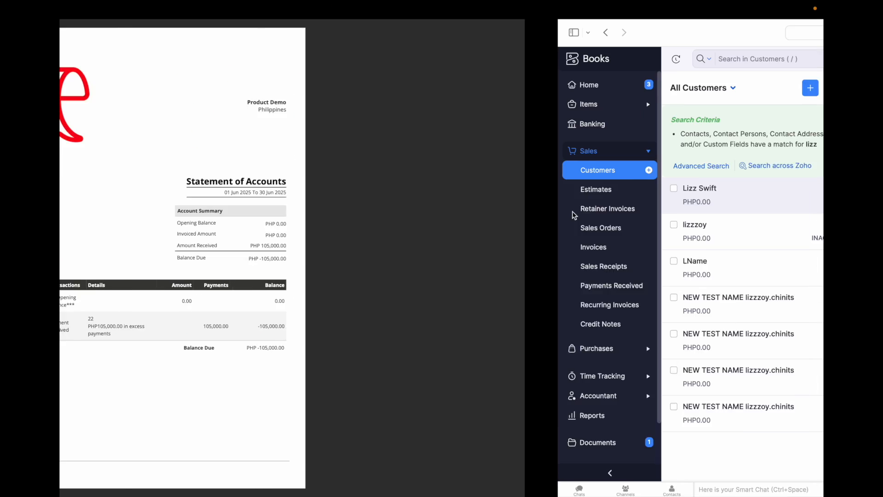
double_click(746, 80)
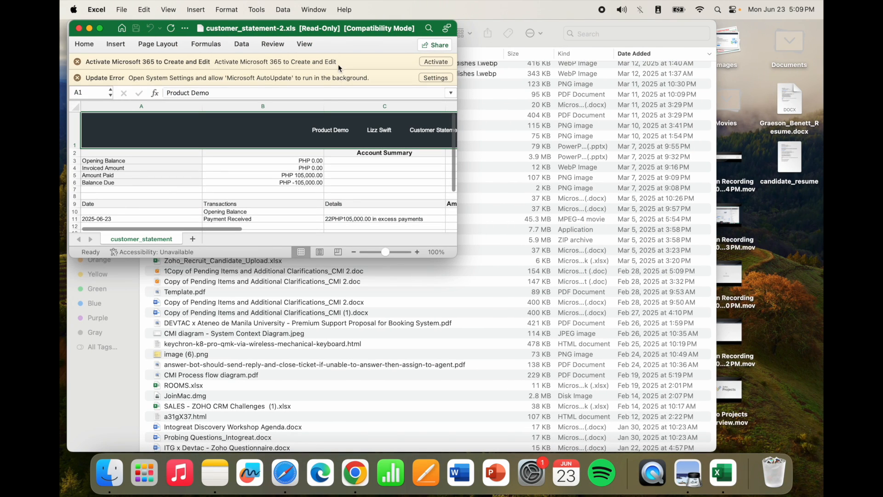
- Maximize the Excel window and dismiss the update error and activation notices
left_click(99, 28)
left_click(318, 229)
left_click(68, 80)
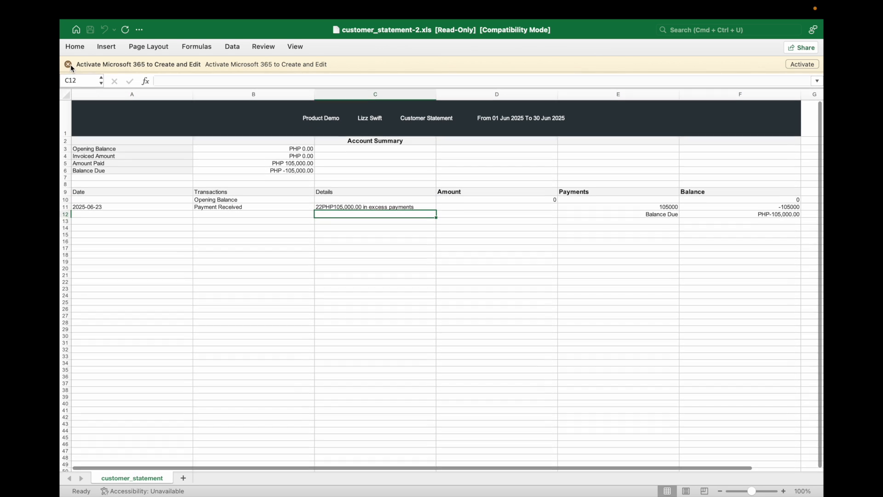
left_click(68, 64)
left_click(171, 208)
- Review the statement's transactions, payments and account summary, then return to Safari
left_click(378, 190)
left_click(594, 203)
left_click(259, 205)
left_click(134, 138)
left_click(118, 209)
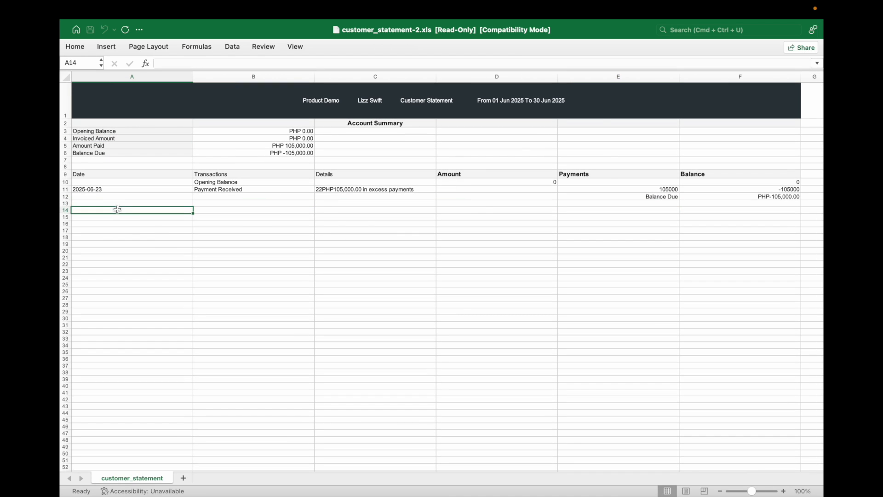
left_click(150, 230)
left_click(125, 134)
left_click(131, 206)
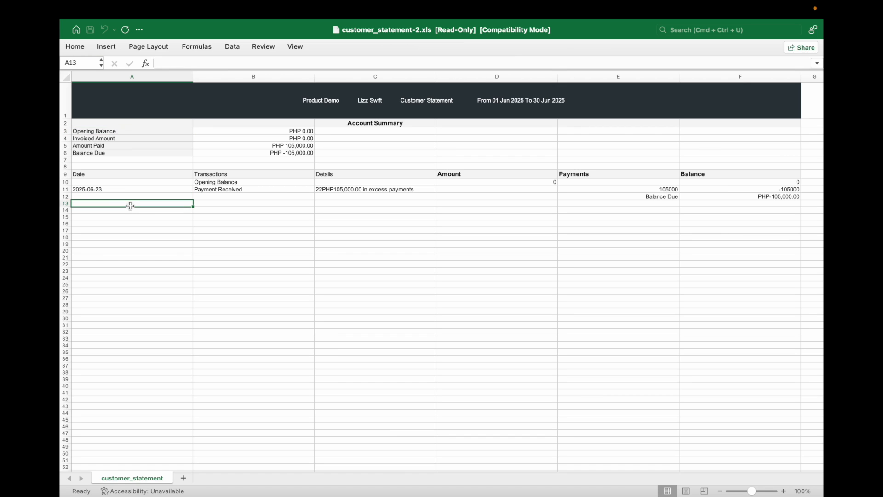
key("super+Tab")
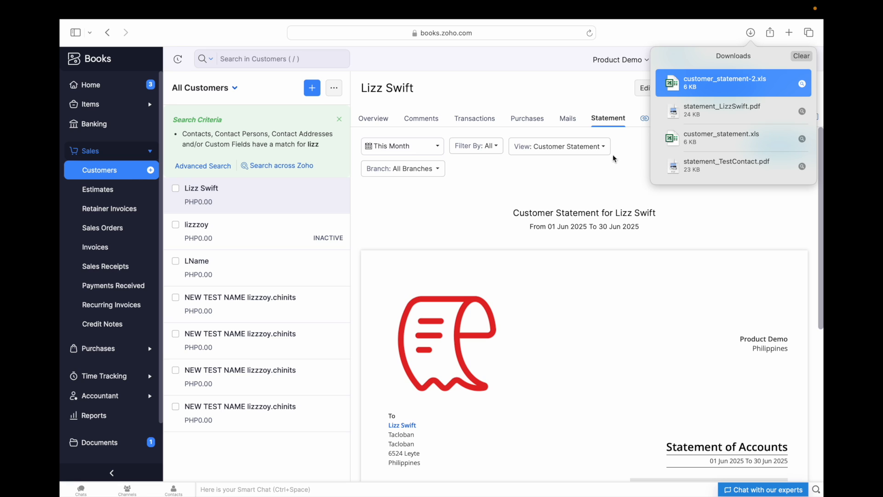
- Start an email of the statement to the customer and check the recipient options
left_click(548, 96)
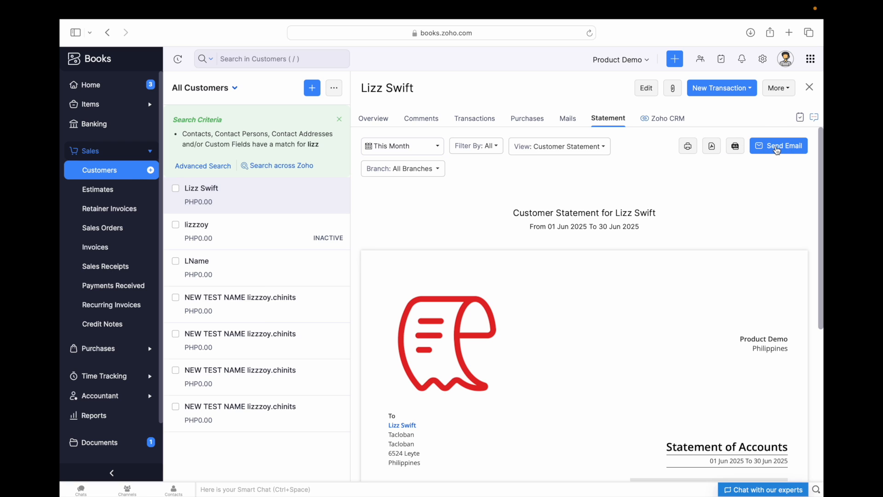
left_click(777, 151)
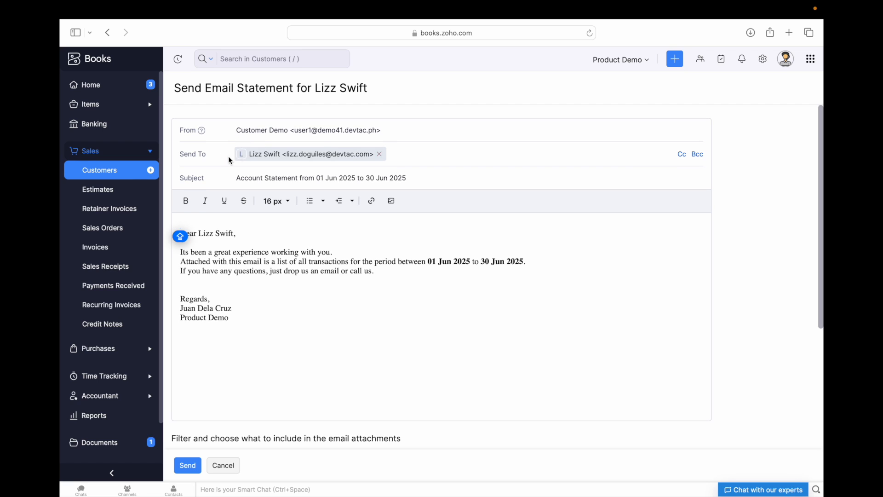
left_click(352, 157)
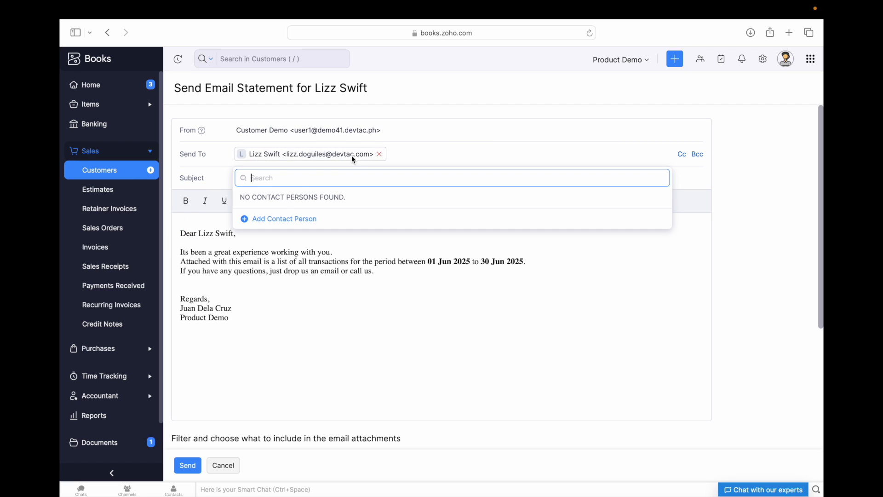
left_click(427, 149)
left_click(424, 153)
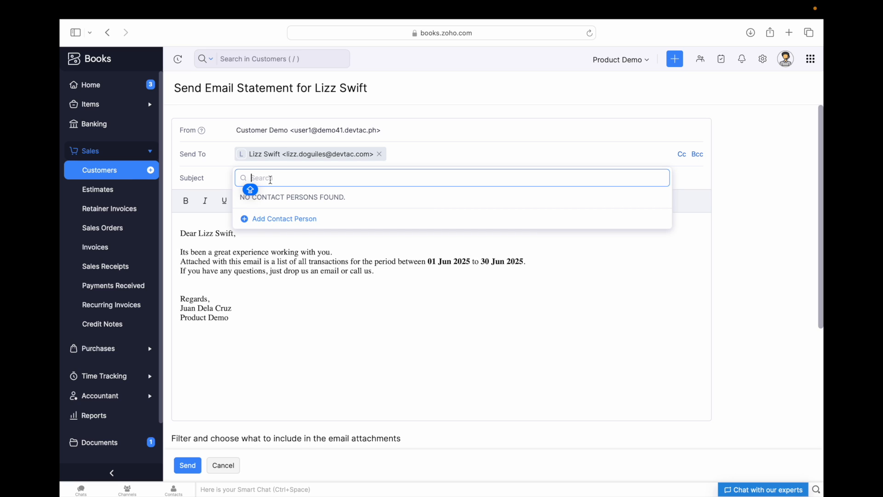
- Discard the new contact person form and send the email with the statement PDF attached
left_click(279, 221)
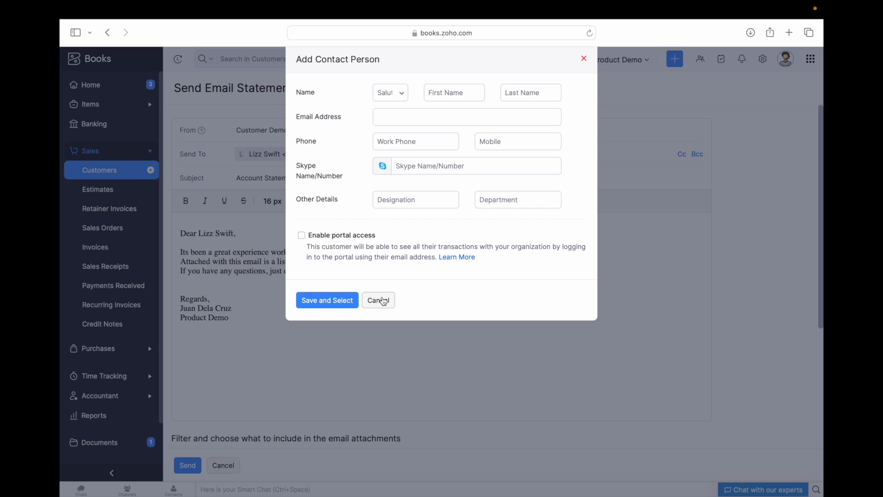
left_click(391, 92)
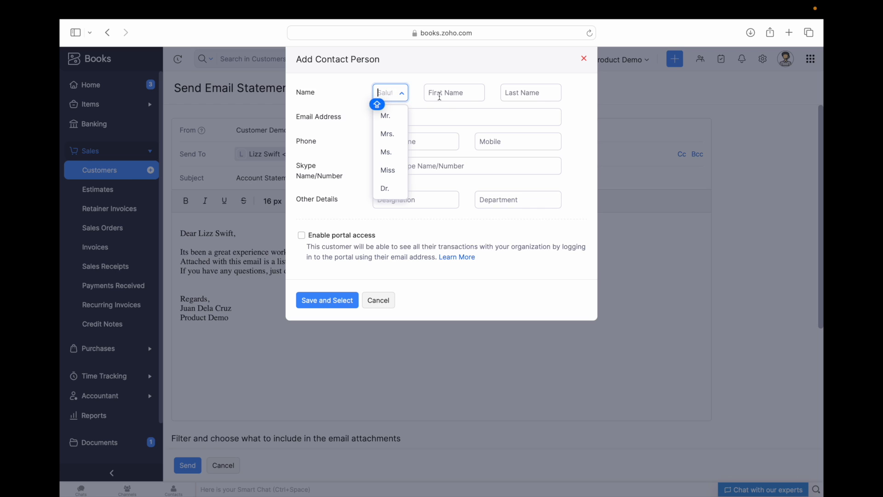
left_click(467, 115)
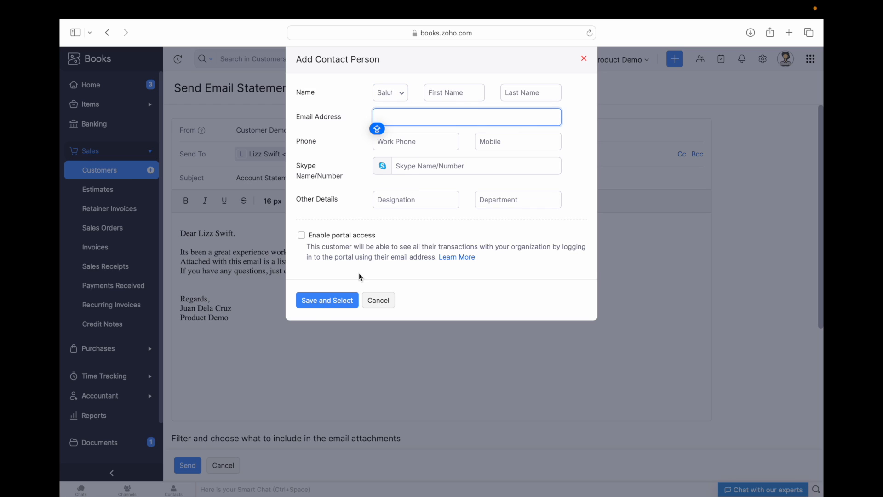
left_click(379, 301)
left_click(302, 305)
scroll(302, 305, "down", 5)
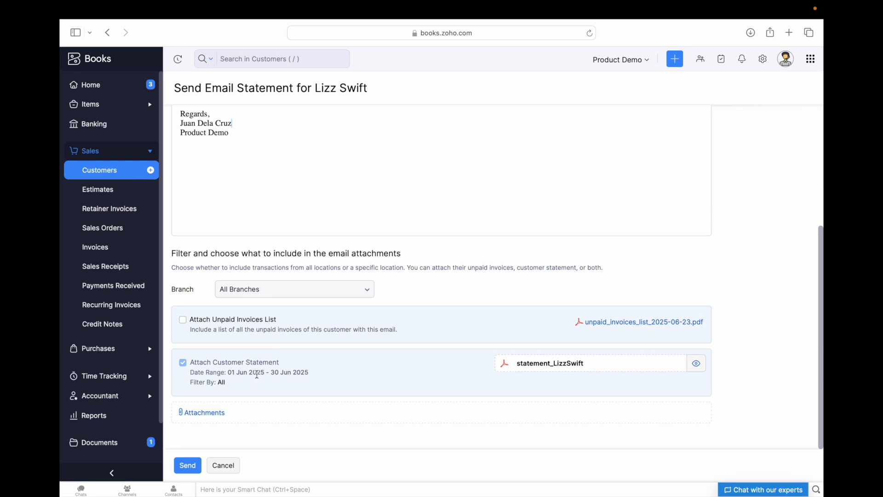
left_click(188, 466)
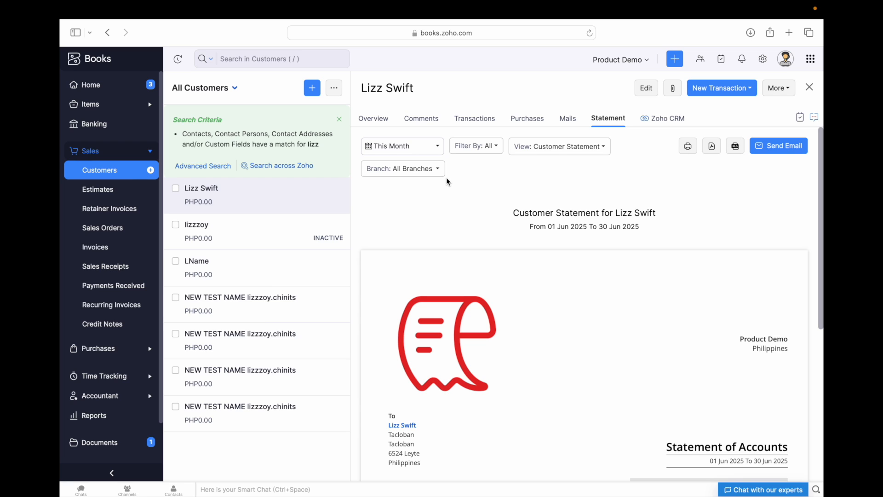
- Clear the customer search to show the full All Customers list
scroll(451, 216, "down", 1)
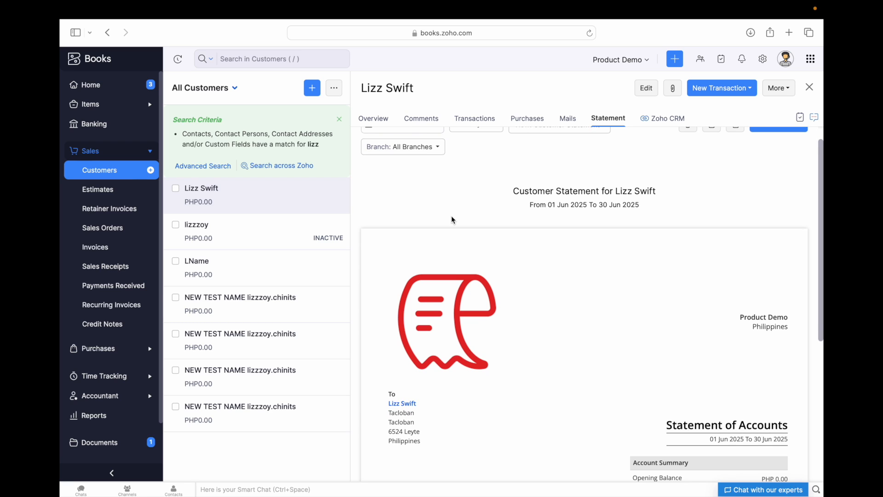
scroll(451, 217, "up", 1)
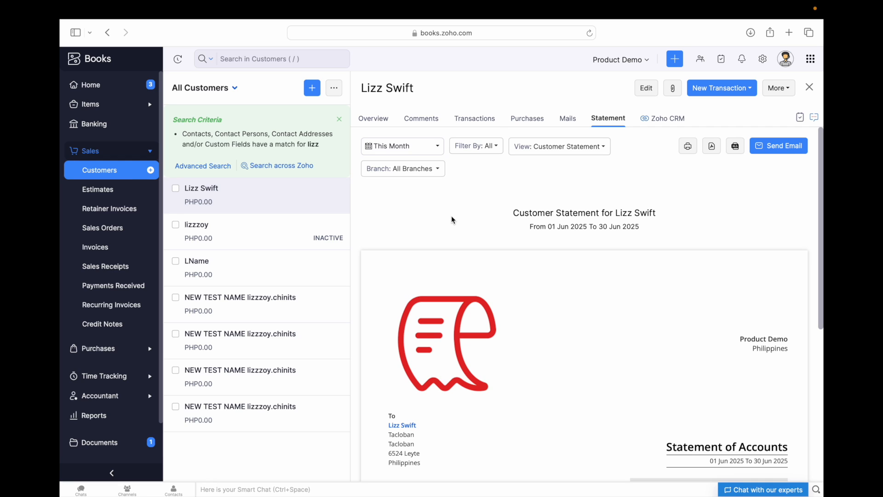
left_click(96, 172)
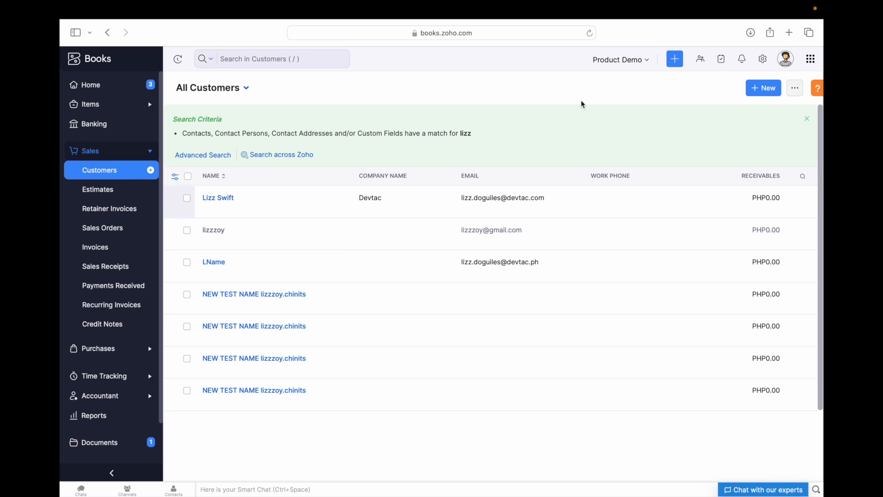
left_click(808, 122)
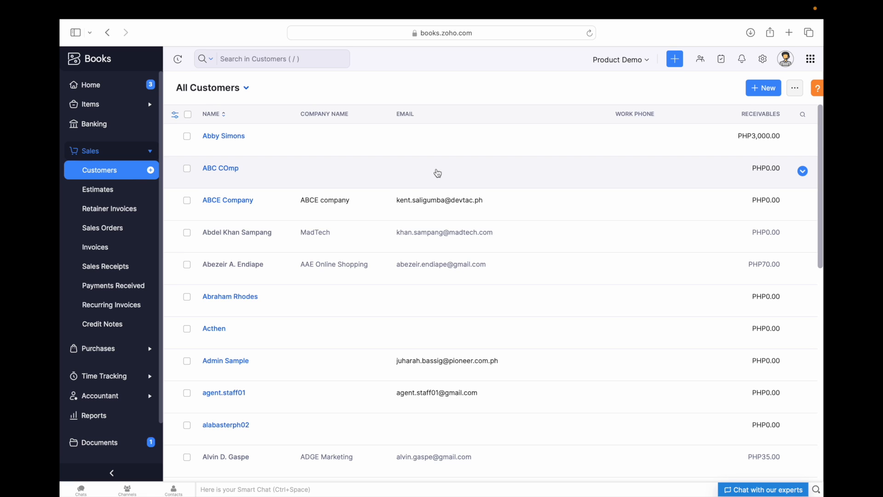
- Select ABC COmp, the top customer and ABCE Company for bulk statements
left_click(186, 168)
left_click(178, 136)
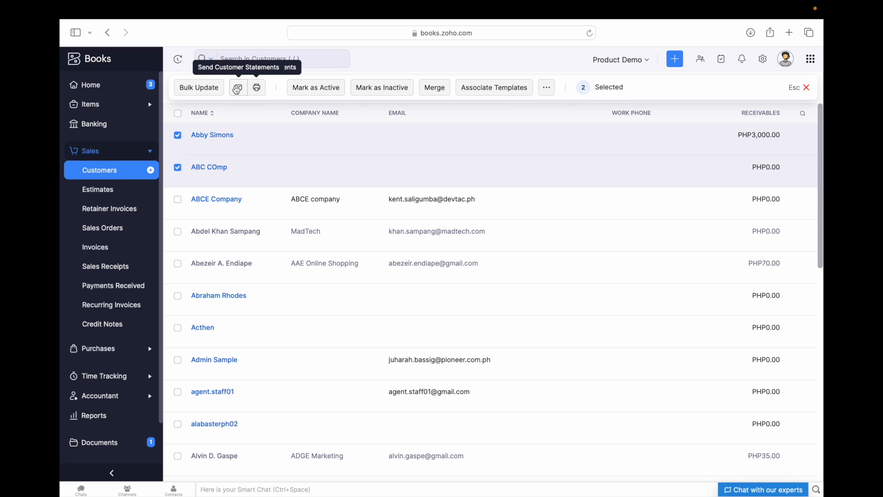
left_click(178, 201)
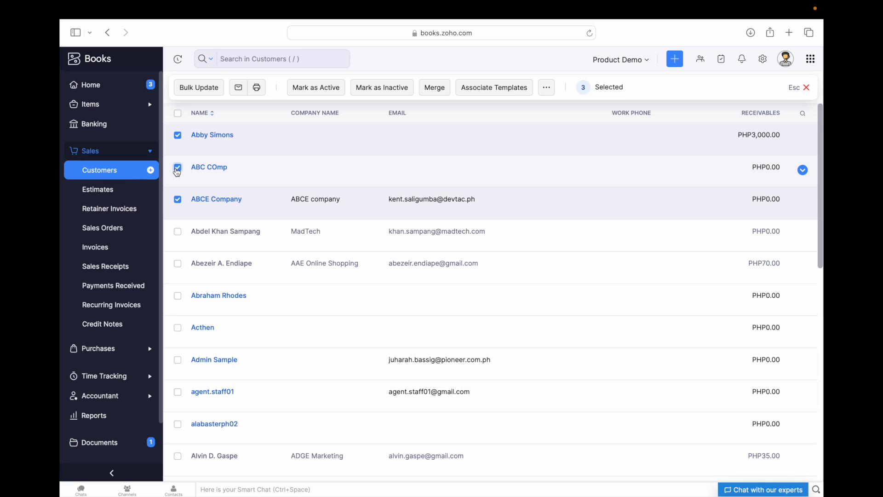
- Add one more customer to the selection, then cancel the statements email form without sending
left_click(177, 297)
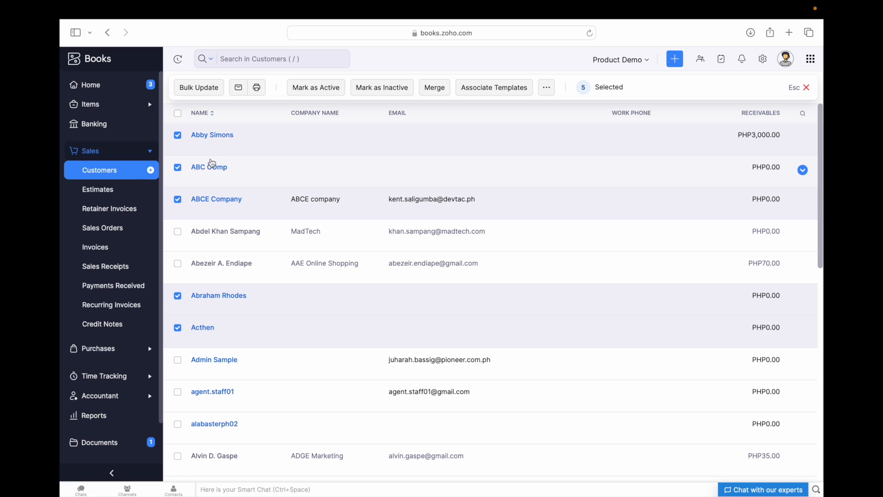
left_click(239, 93)
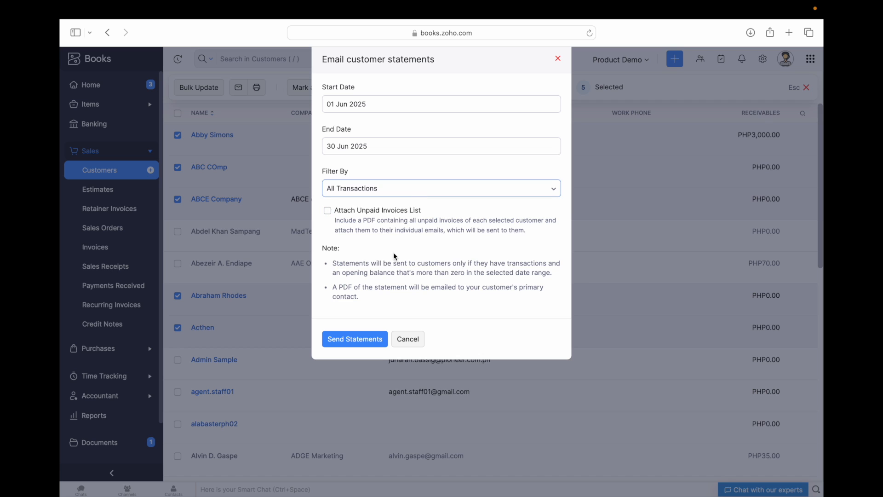
left_click(413, 342)
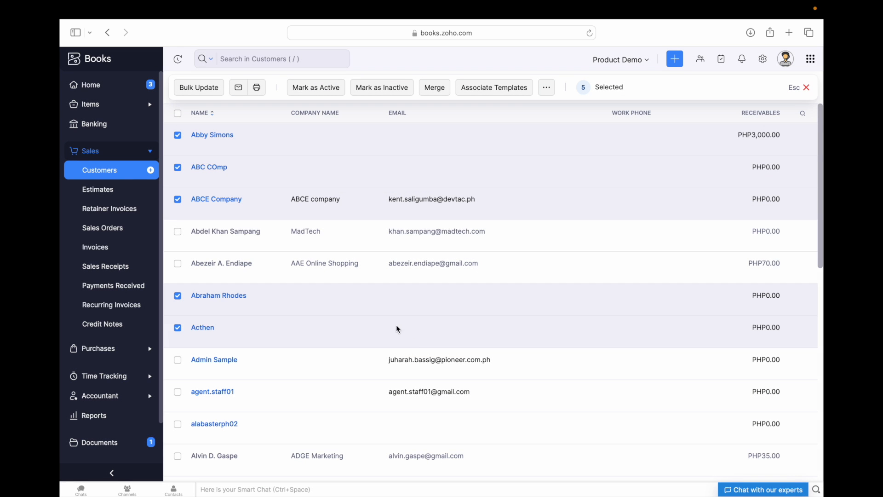
- Deselect all five selected customers, including ABC COmp and ABCE Company
left_click(177, 135)
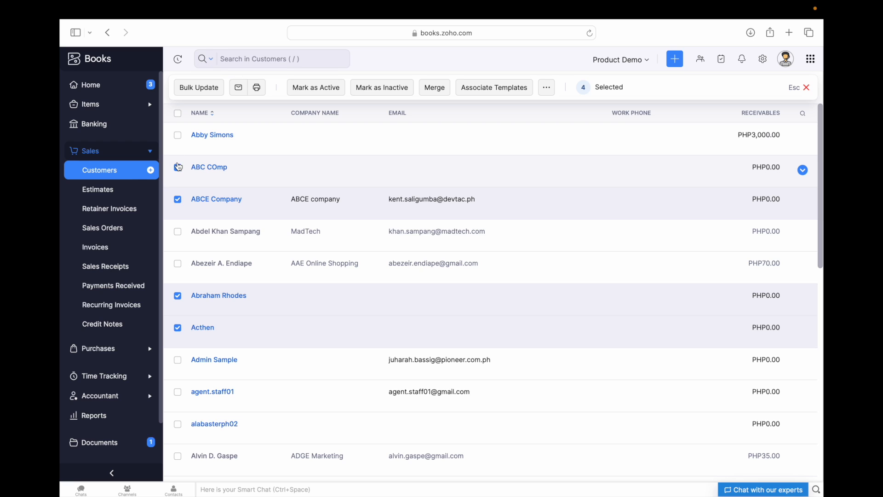
left_click(178, 167)
left_click(179, 201)
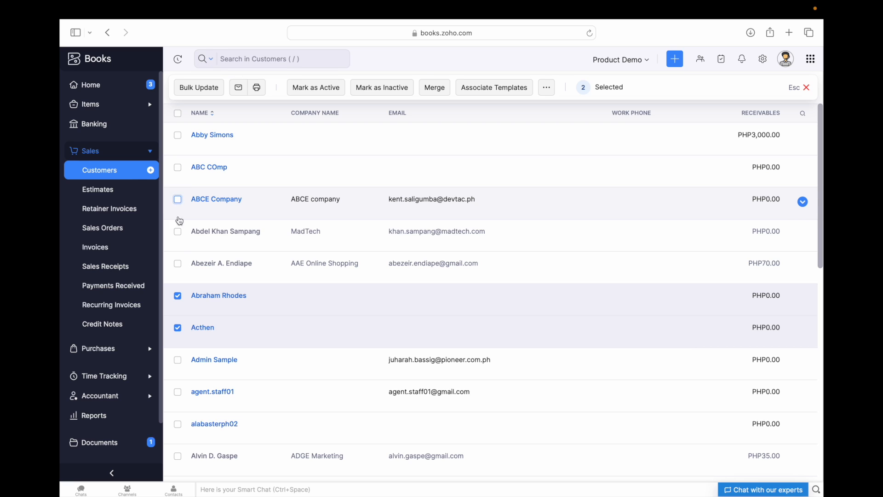
left_click(178, 296)
left_click(177, 328)
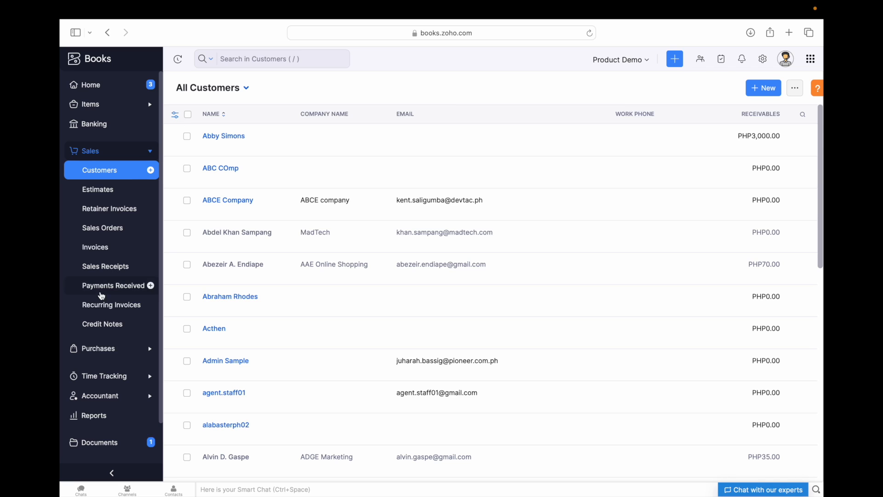
- Go to Purchases > Vendors to list GradWorks, NBS and Resource Log
scroll(89, 252, "down", 2)
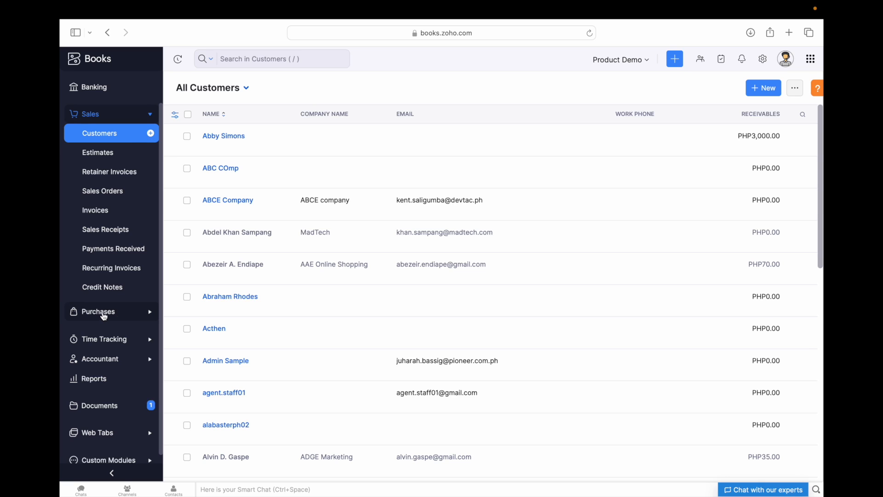
left_click(104, 314)
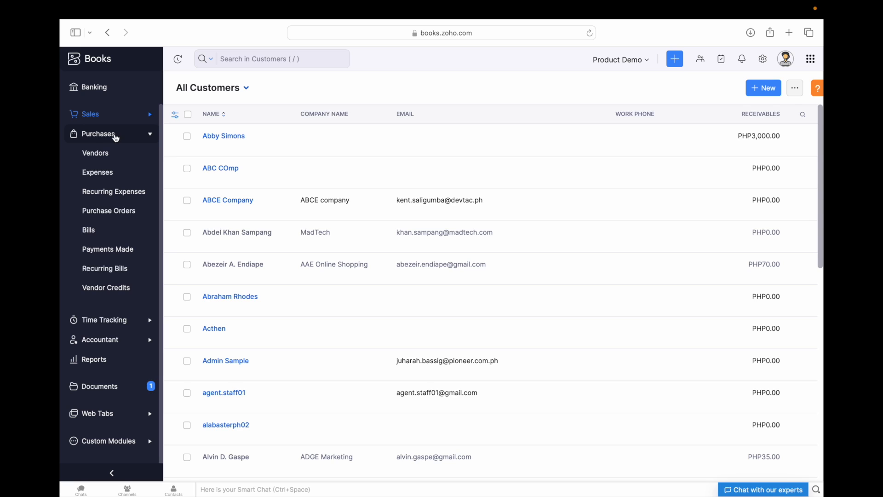
left_click(105, 157)
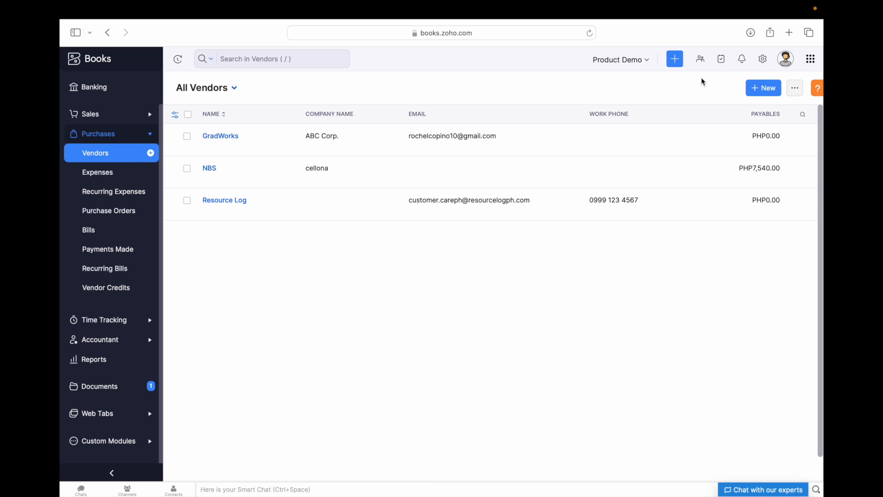
- Start a new vendor with display name 'New Vendor'
left_click(764, 89)
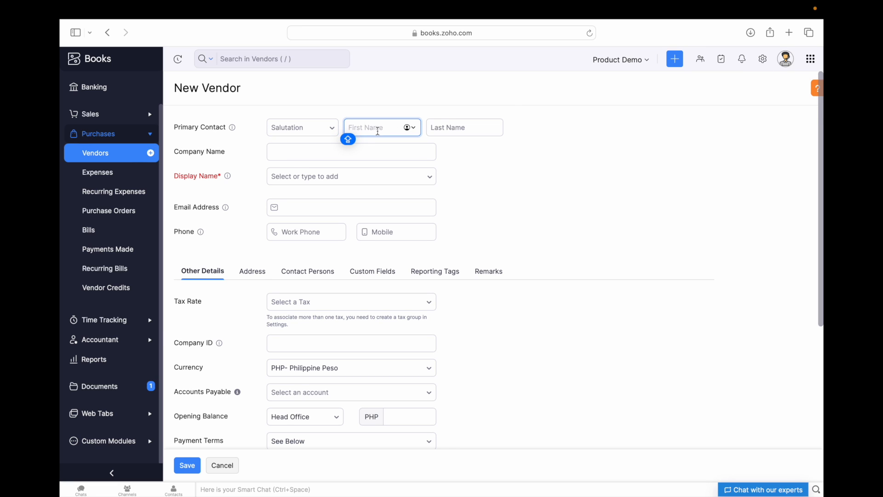
left_click(300, 157)
left_click(312, 176)
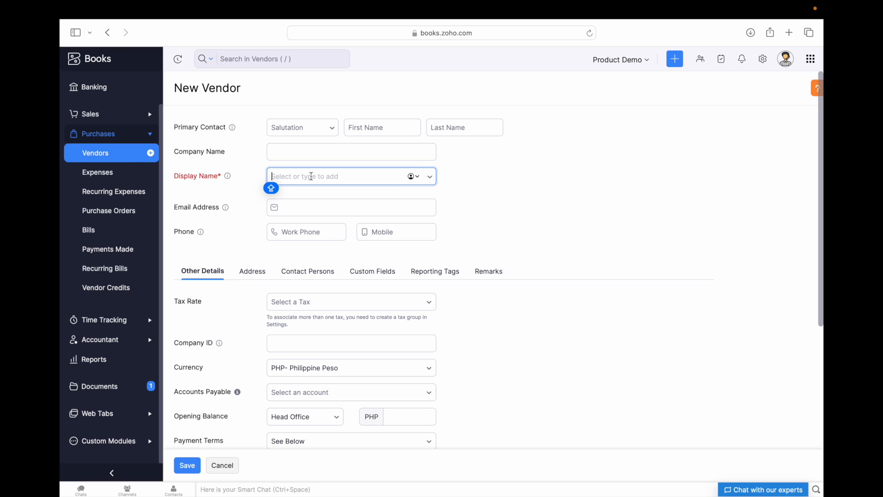
type("NEW")
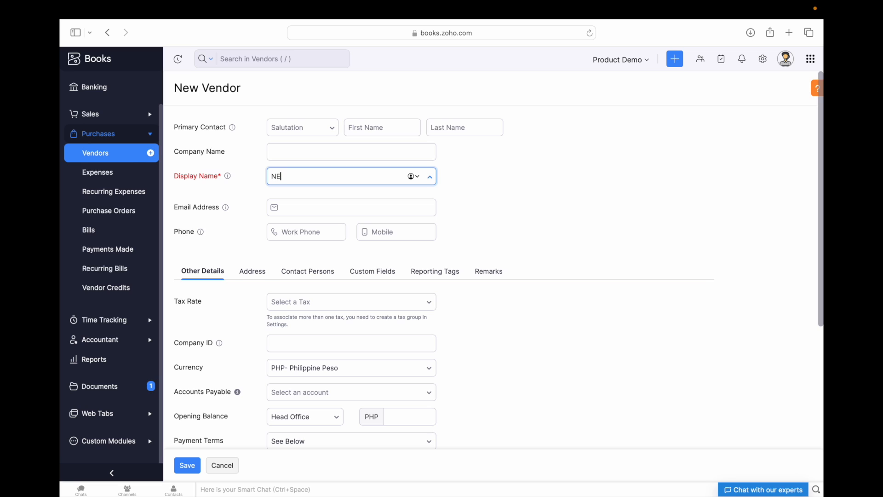
key("BackSpace")
key("BackSpace")
type("ew Venodo")
key("BackSpace")
- Look through the new vendor's Address, Contact Persons, Custom Fields and Reporting Tags sections
scroll(330, 176, "down", 2)
left_click(328, 159)
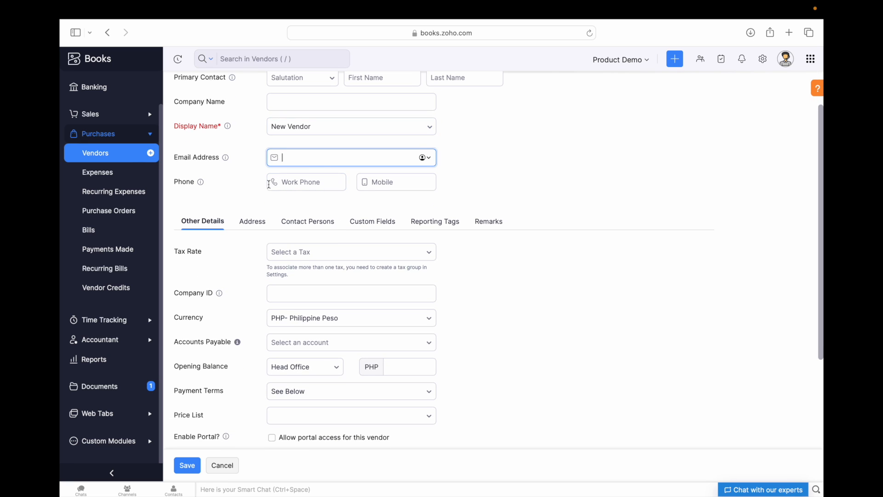
scroll(286, 184, "down", 5)
scroll(257, 156, "down", 1)
scroll(316, 299, "up", 4)
scroll(315, 299, "down", 3)
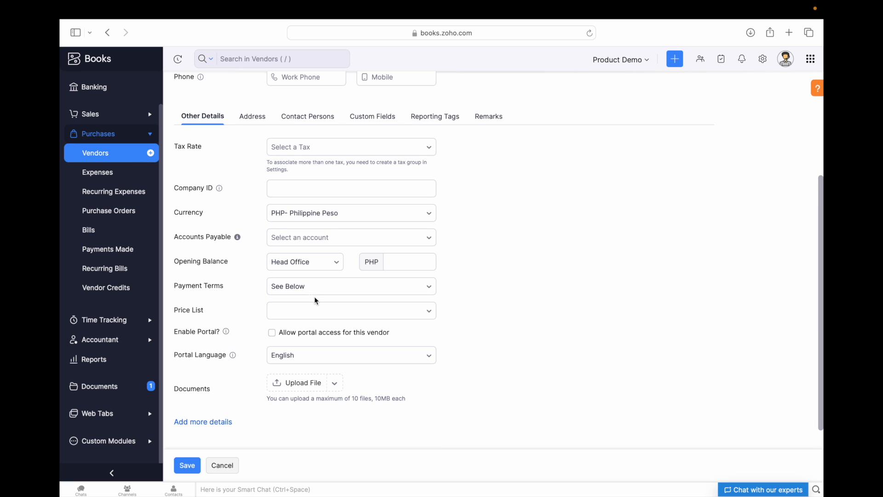
scroll(195, 213, "up", 3)
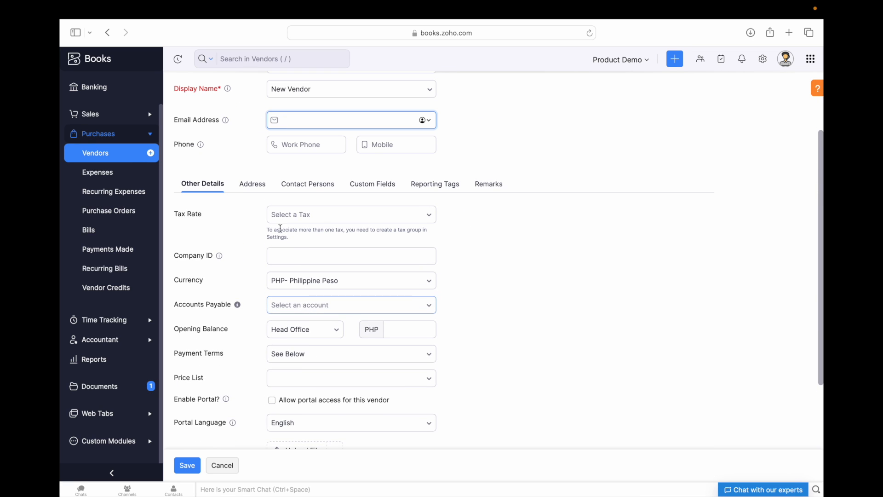
left_click(254, 185)
scroll(331, 249, "down", 2)
scroll(342, 266, "up", 2)
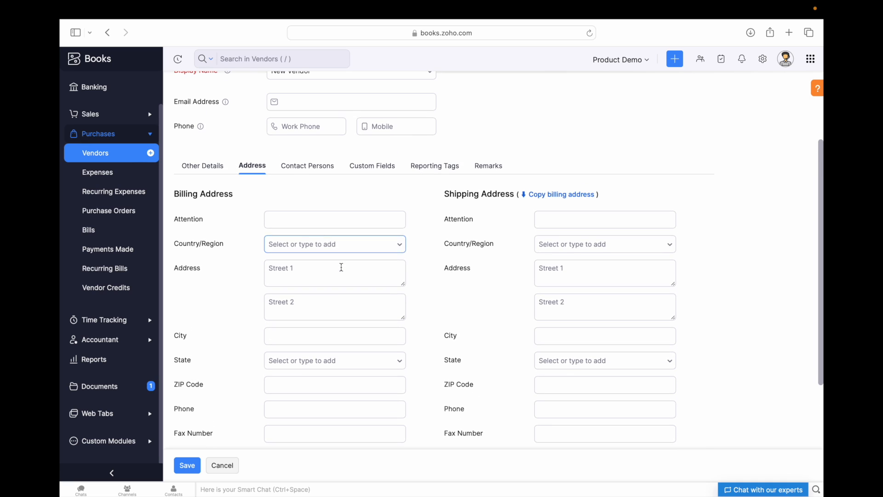
left_click(310, 175)
left_click(367, 277)
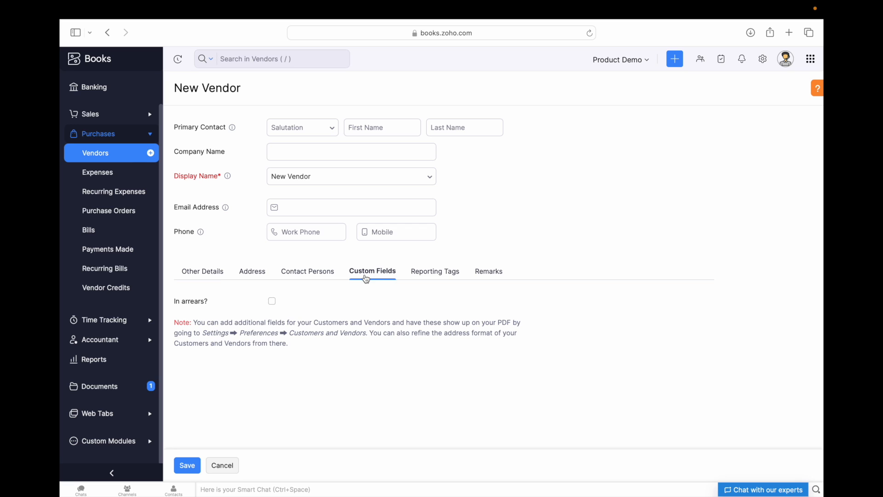
left_click(439, 277)
- Enter the remark 'new vendor test only' in the Remarks tab
left_click(488, 272)
left_click(327, 320)
type("n")
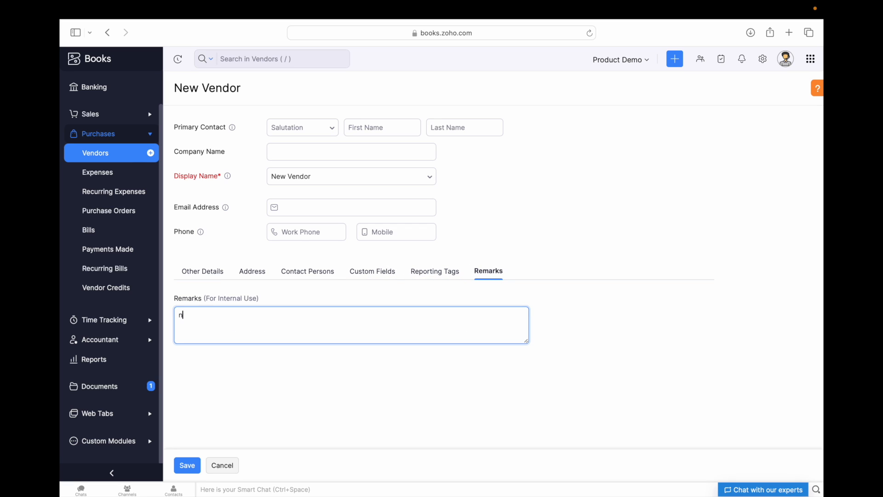
type("ew vwe")
key("BackSpace")
key("BackSpace")
type("endor test only")
- Keep Philippine Peso as the vendor currency and review the empty billing address fields
left_click(206, 271)
scroll(209, 238, "down", 5)
left_click(312, 202)
left_click(311, 201)
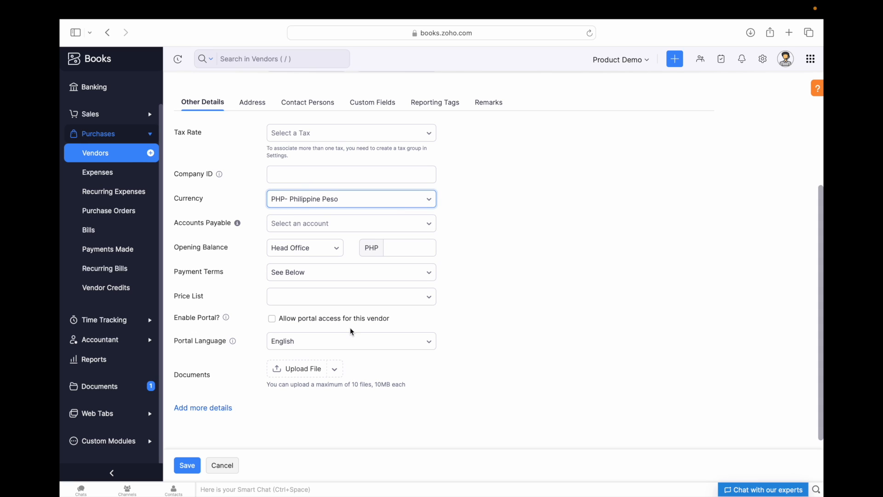
scroll(353, 327, "down", 1)
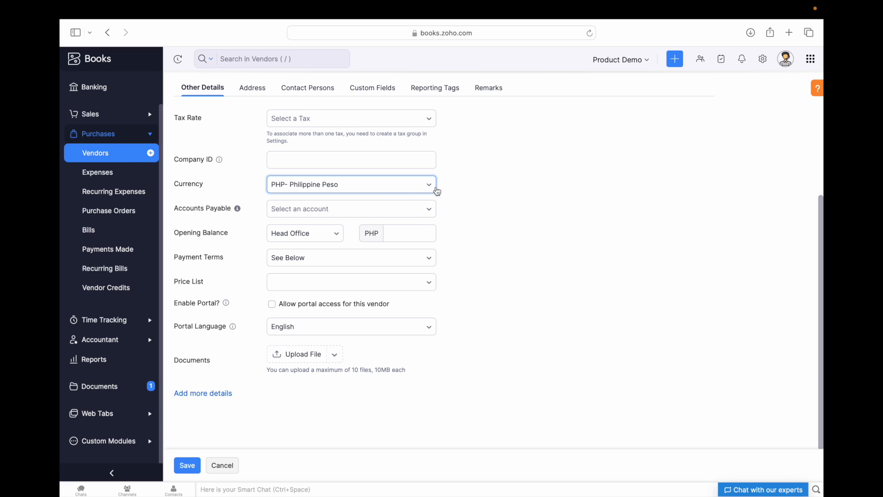
left_click(302, 93)
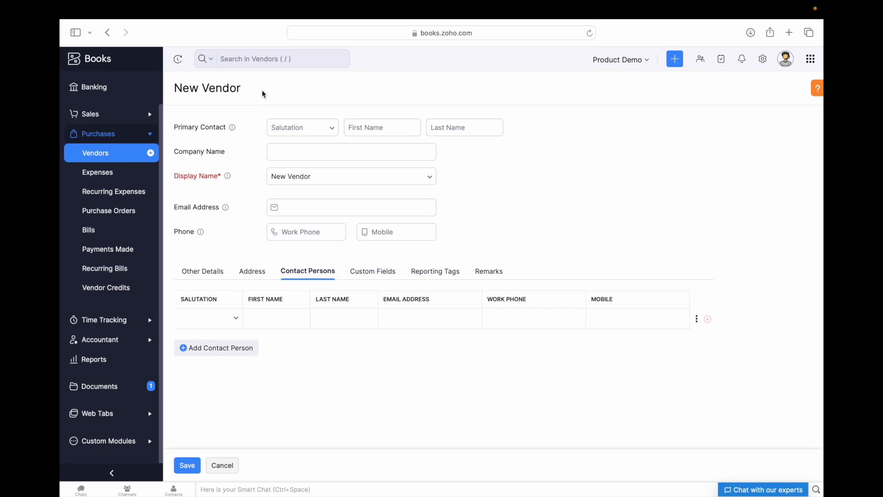
left_click(253, 272)
left_click(359, 327)
scroll(360, 331, "down", 3)
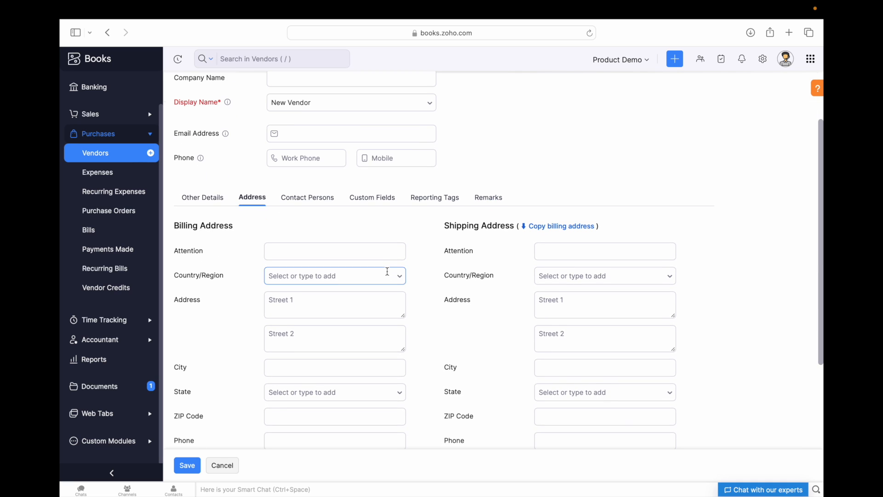
- Save New Vendor, view its overview, and reopen it for editing
left_click(187, 466)
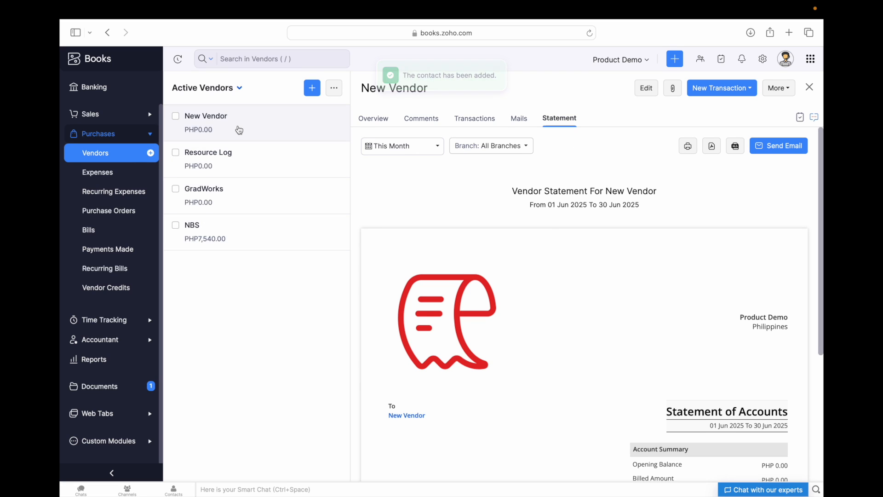
left_click(236, 129)
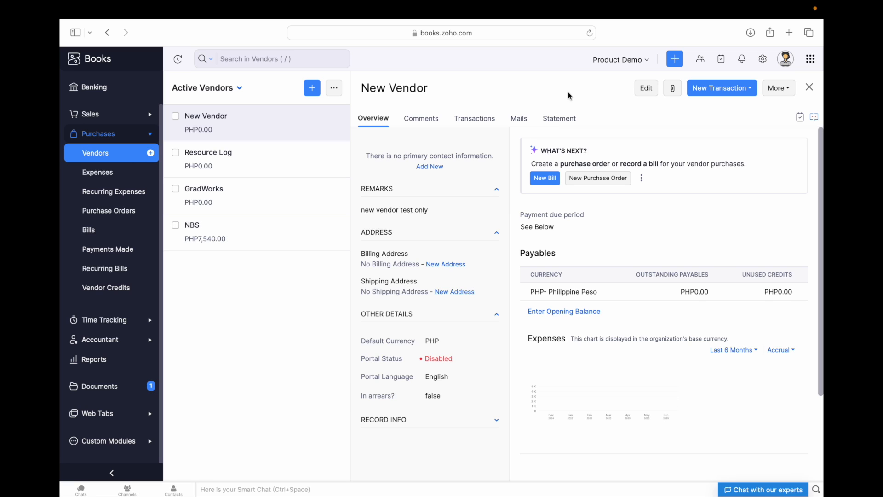
left_click(640, 94)
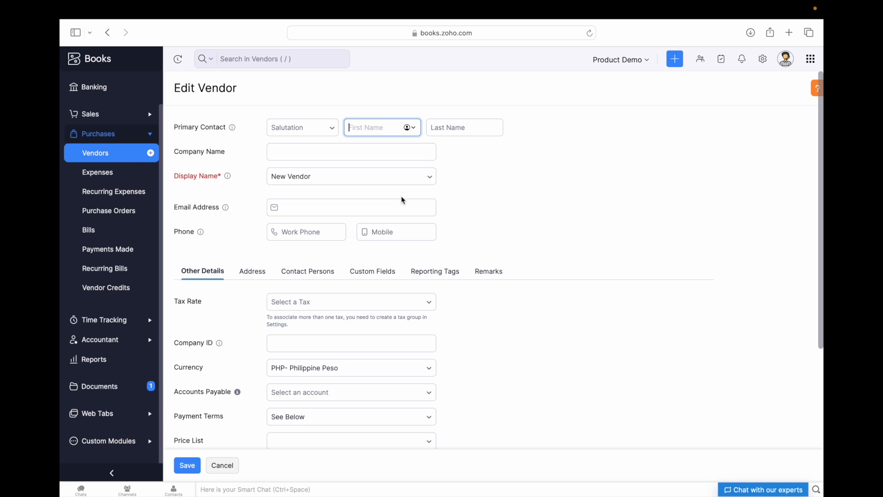
- Reveal the website and social fields and enter 'new vendor/fb' as the Facebook handle
scroll(402, 261, "down", 2)
left_click(361, 159)
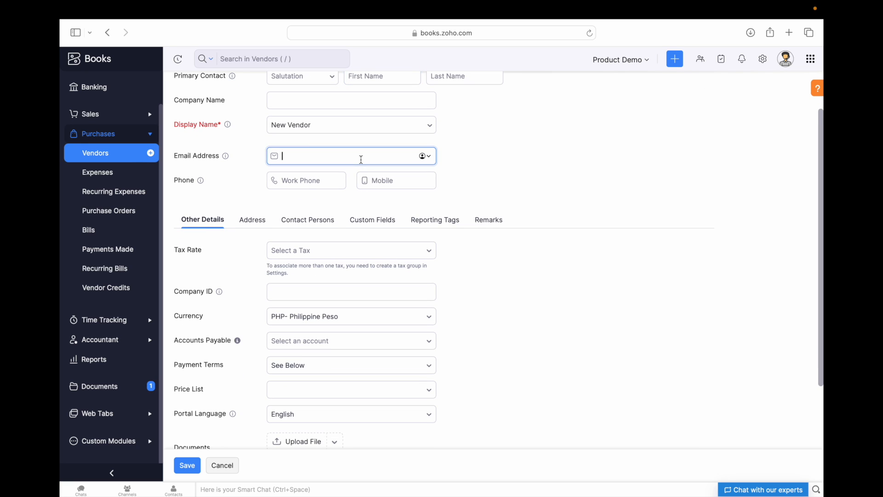
scroll(364, 274, "down", 3)
scroll(366, 279, "up", 3)
scroll(366, 279, "down", 3)
left_click(205, 392)
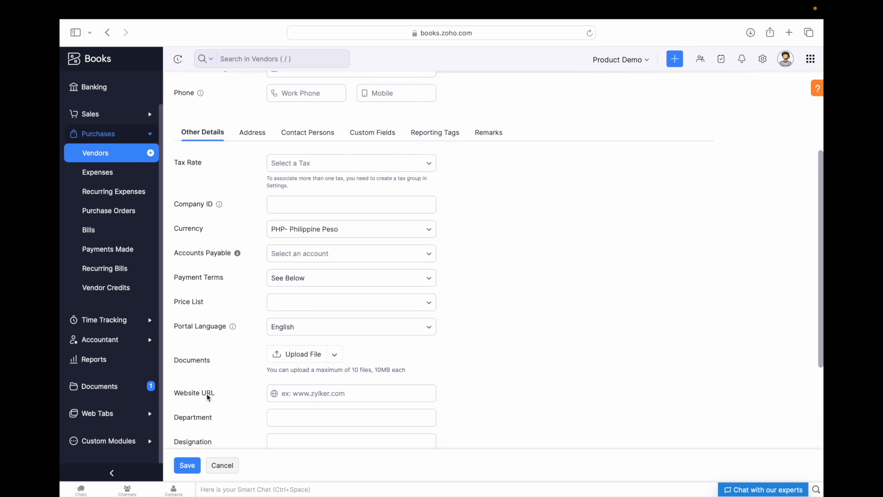
scroll(221, 377, "down", 5)
scroll(295, 359, "up", 1)
left_click(355, 350)
scroll(355, 350, "up", 1)
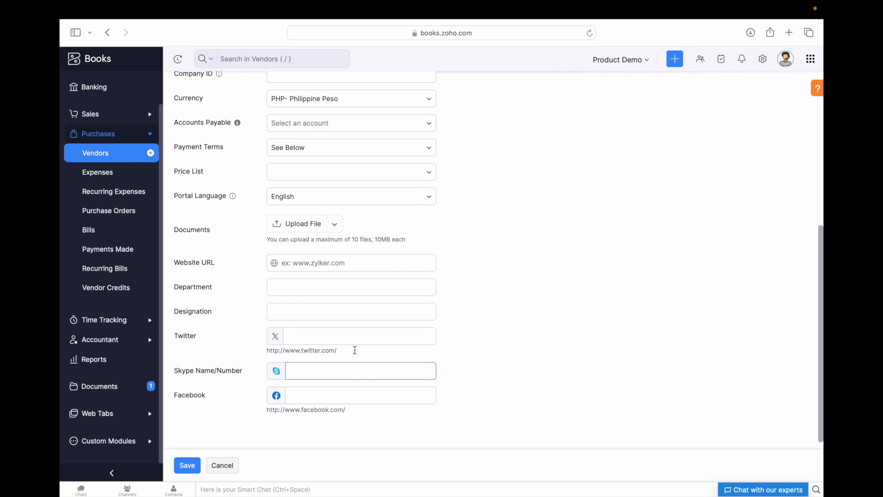
left_click(318, 387)
type("new")
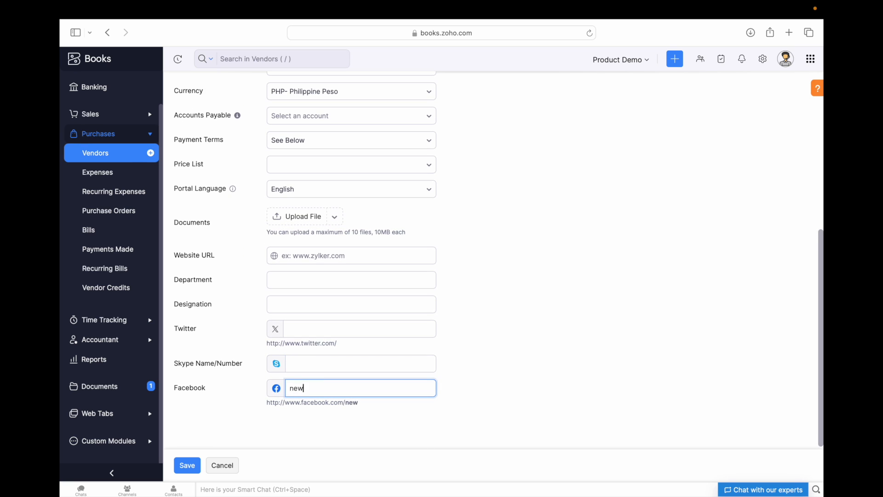
type(" vendor/fb")
- Fill in the vendor's e-mail address
scroll(342, 387, "up", 5)
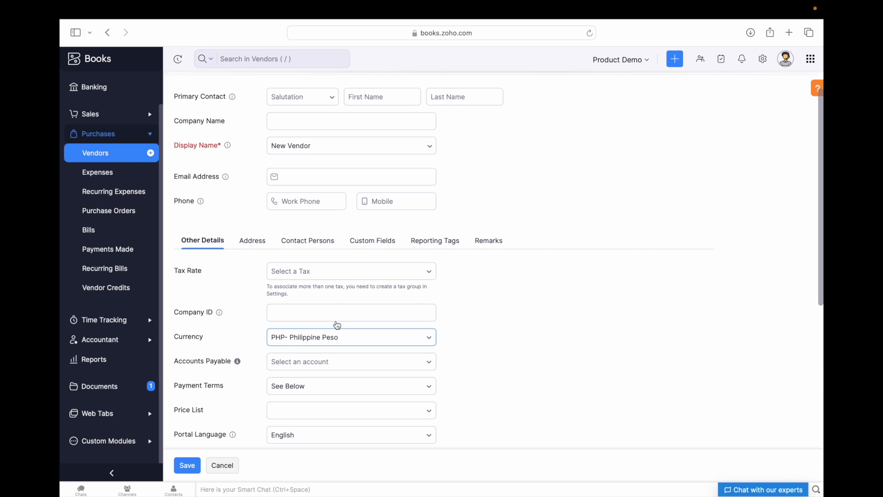
left_click(302, 179)
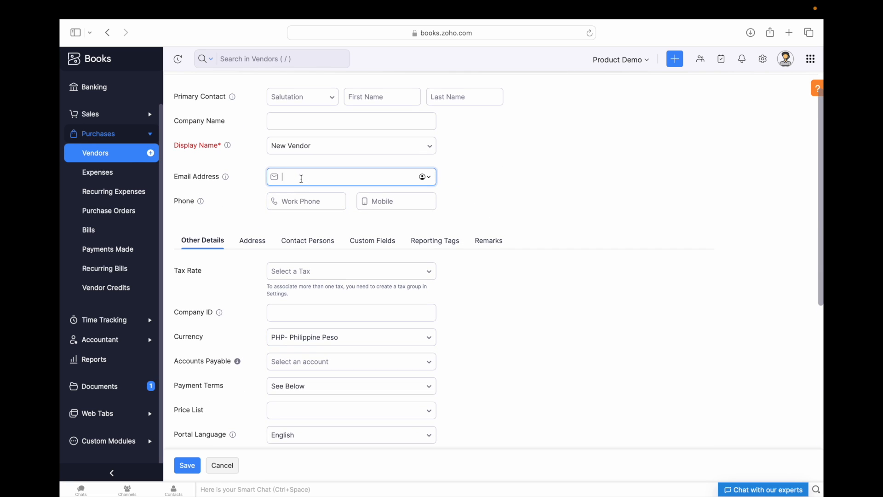
scroll(489, 276, "up", 2)
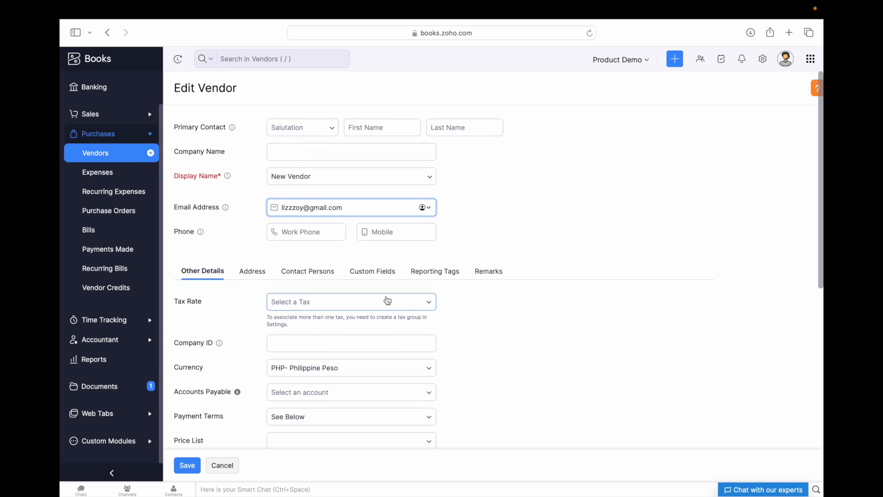
scroll(387, 300, "down", 6)
- Correct the rejected Facebook value to 'new-vendor' and save New Vendor
left_click(188, 466)
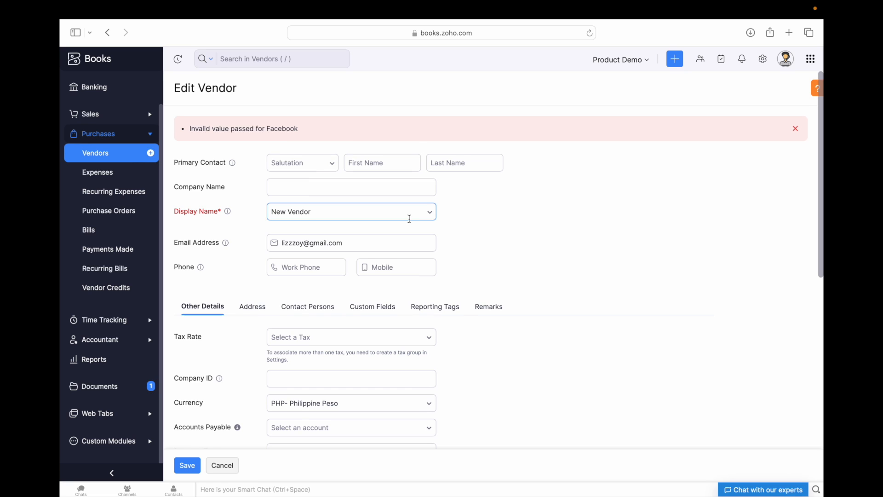
scroll(410, 219, "down", 10)
left_click(306, 420)
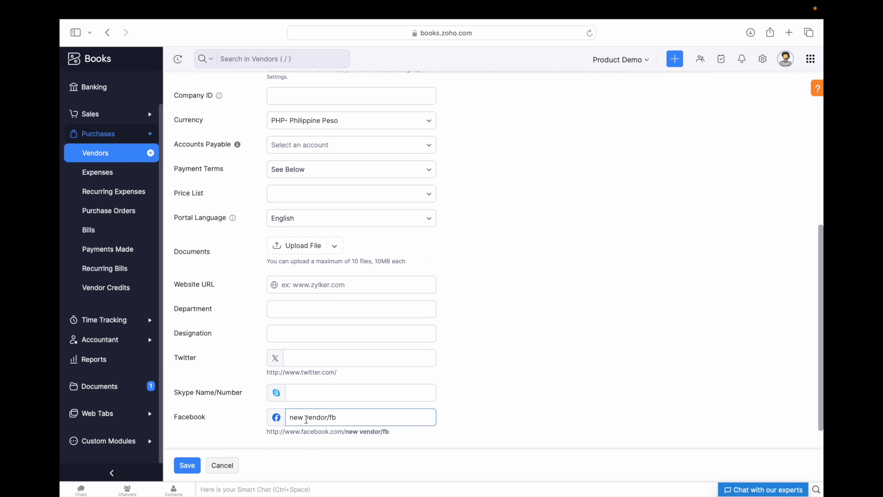
key("BackSpace")
left_click(289, 417)
type("http:")
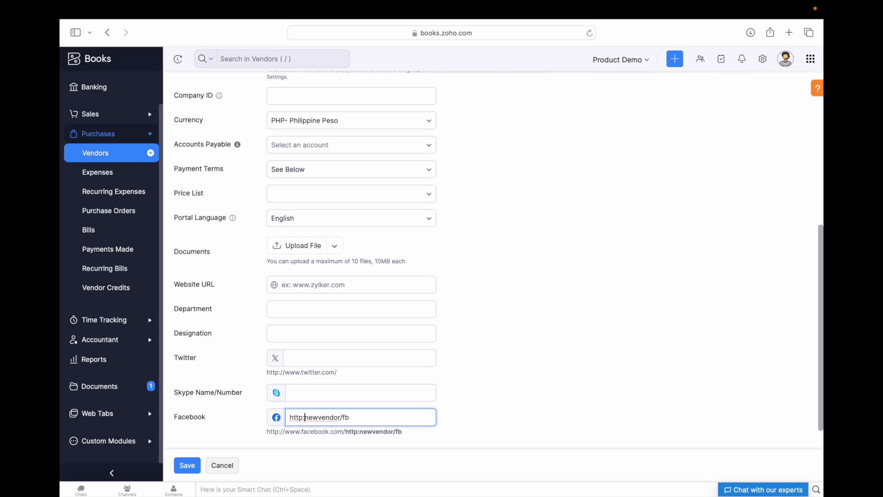
type("//ww")
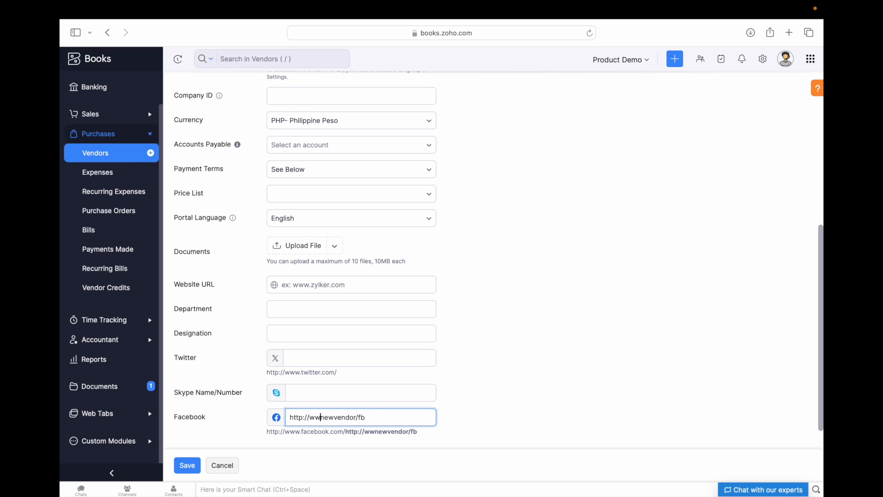
type("w,")
key("BackSpace")
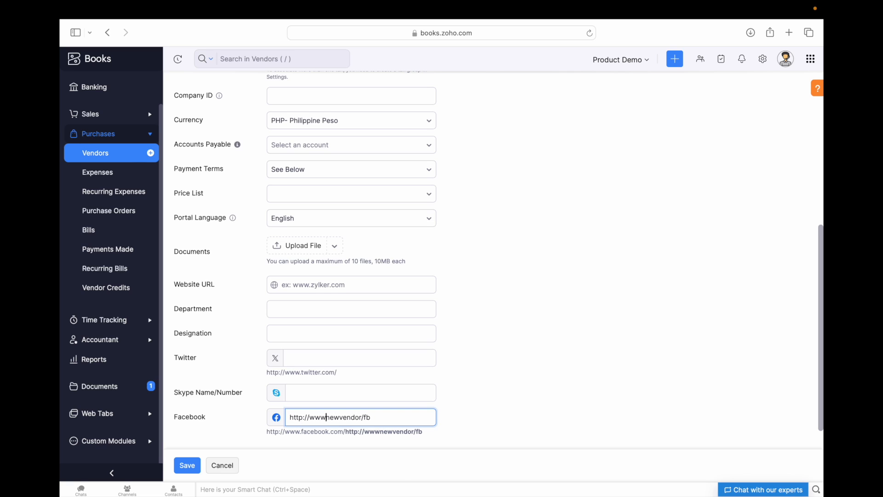
key("BackSpace")
key("BackSpace")
key("BackSpace")
key("BackSpace")
key("BackSpace")
key("BackSpace")
key("BackSpace")
key("BackSpace")
key("BackSpace")
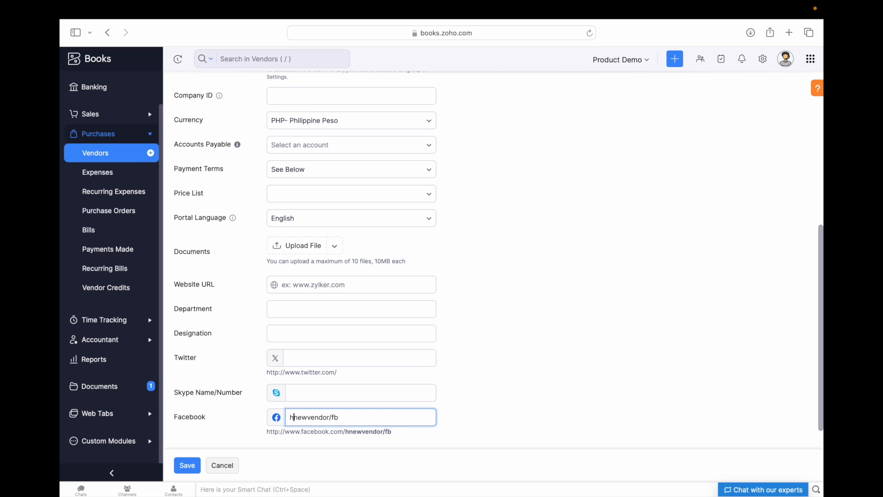
key("BackSpace")
key("End")
key("BackSpace")
key("BackSpace")
key("BackSpace")
left_click(350, 428)
left_click(187, 465)
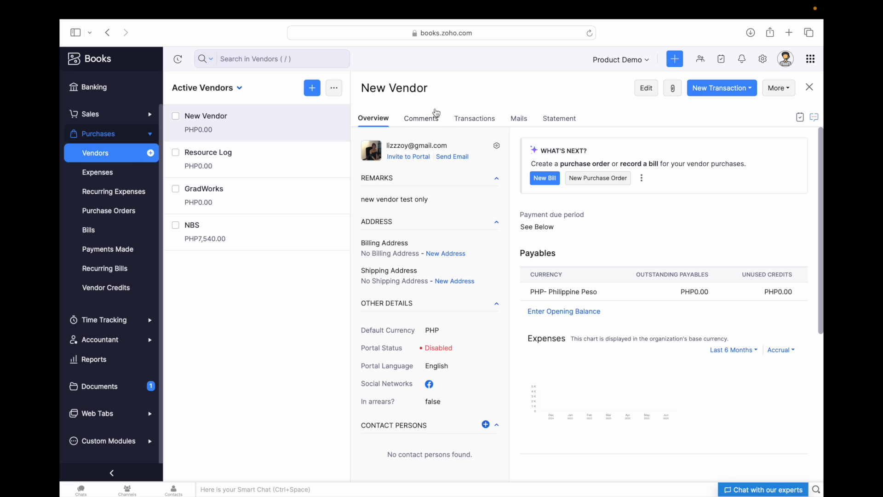
left_click(778, 90)
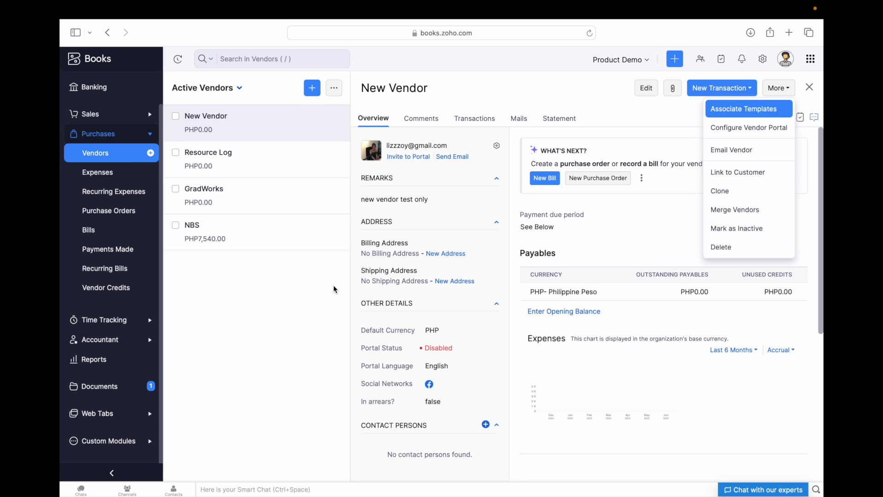
left_click(227, 350)
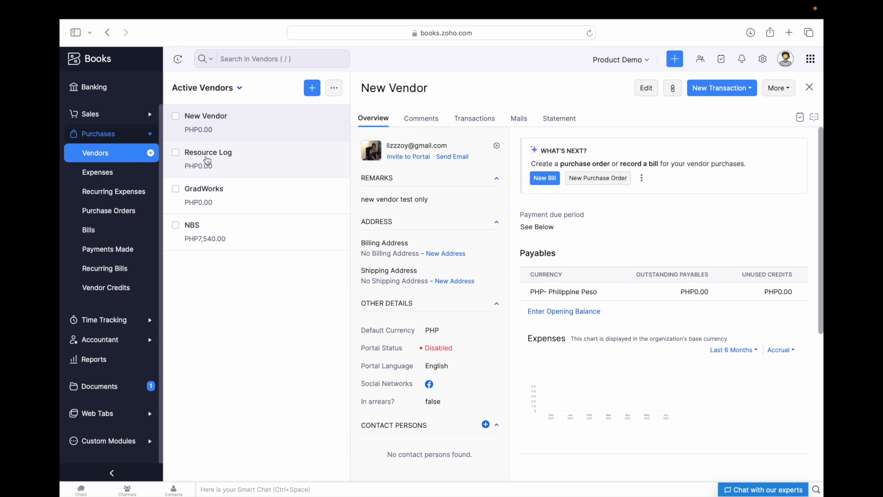
- Open Resource Log, then search customers for 'lizz' and open the top match linked to Resource Log
left_click(249, 164)
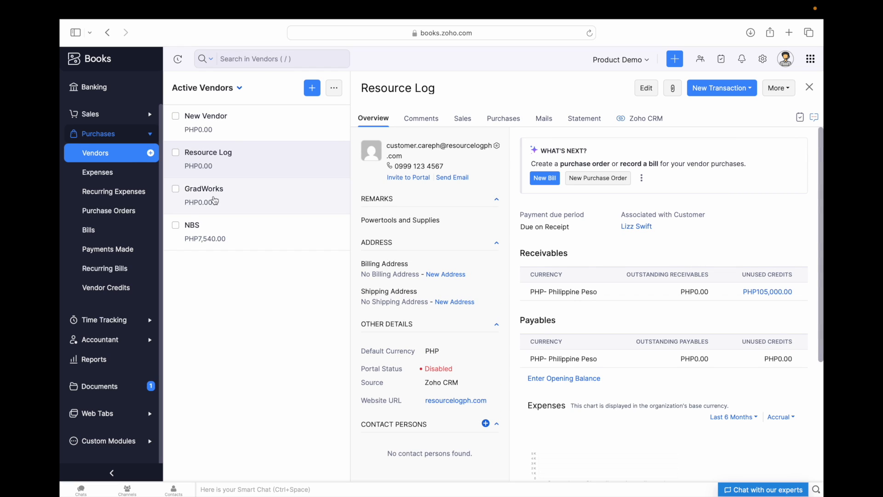
scroll(111, 180, "up", 2)
left_click(92, 151)
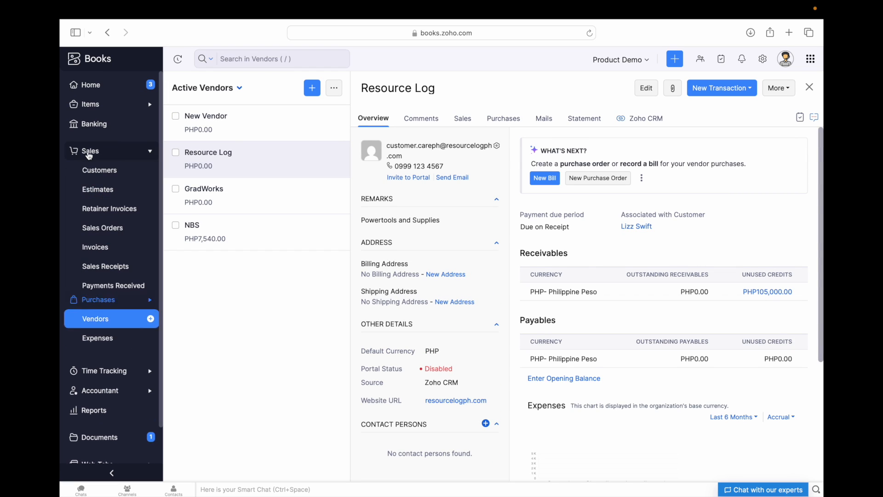
left_click(109, 171)
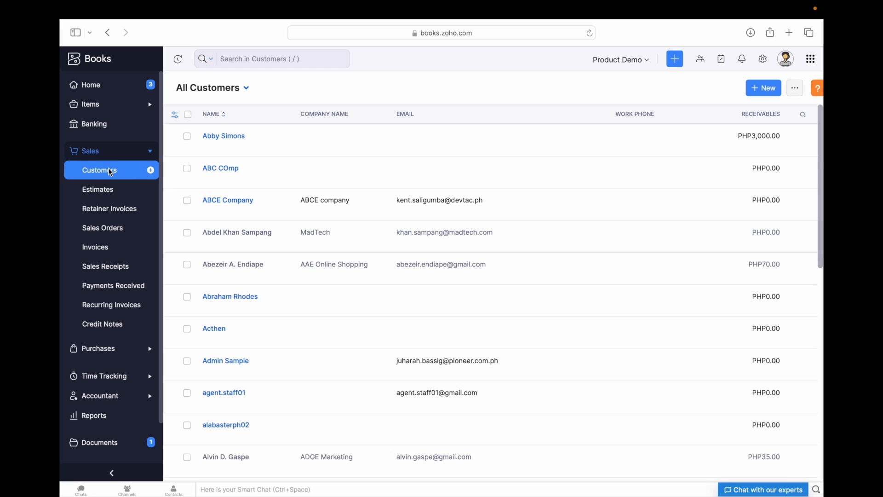
left_click(242, 60)
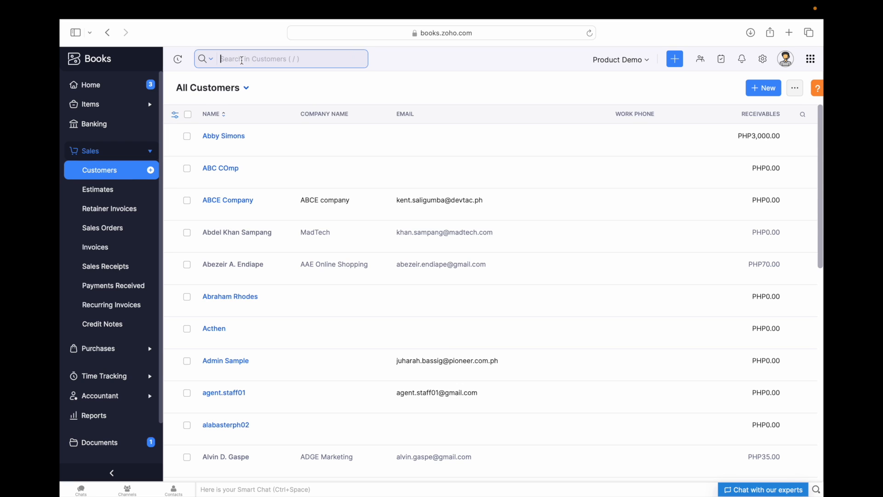
type("lizz")
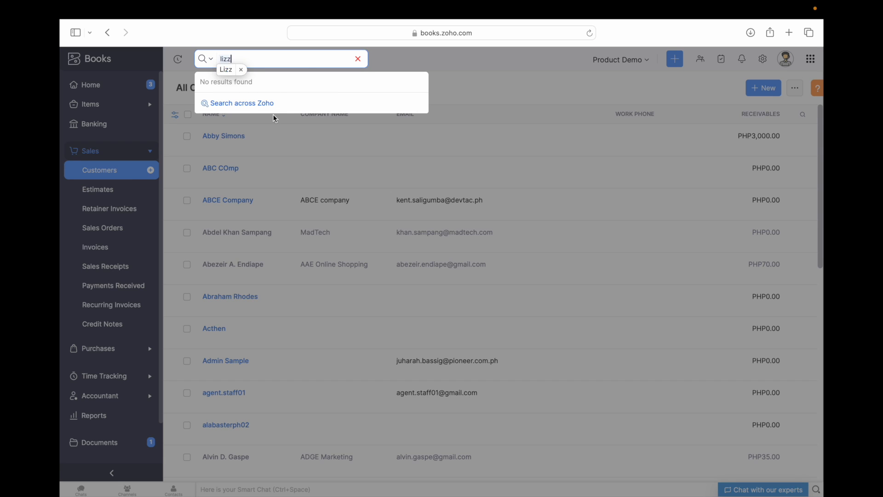
key("Return")
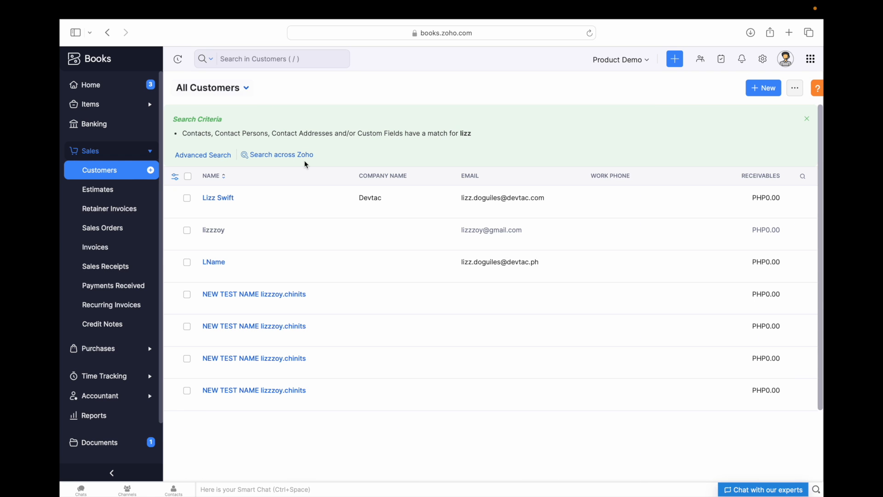
left_click(240, 203)
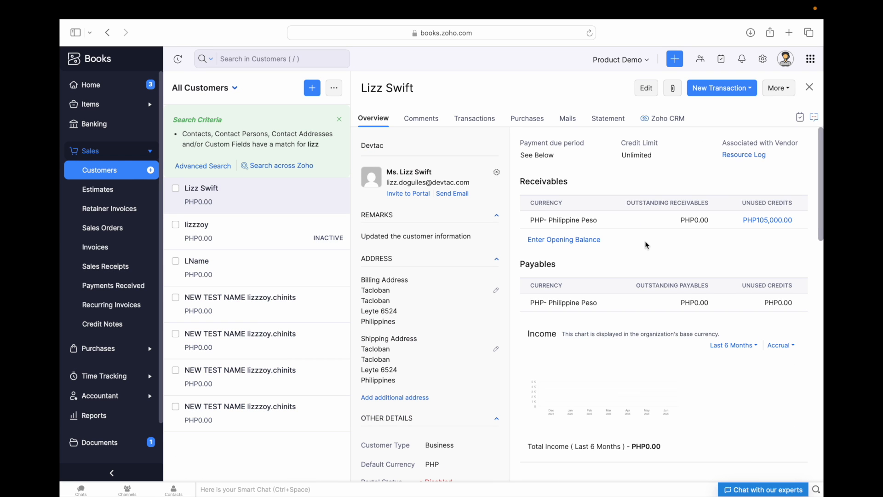
left_click_drag(721, 143, 782, 155)
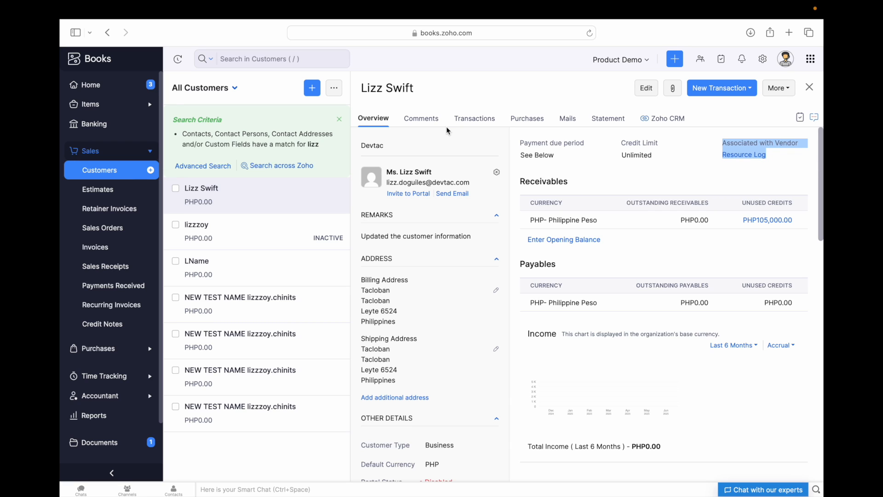
- Open the Purchases > Vendors list in a new browser tab
left_click(108, 349)
left_click(99, 194)
left_click(128, 201)
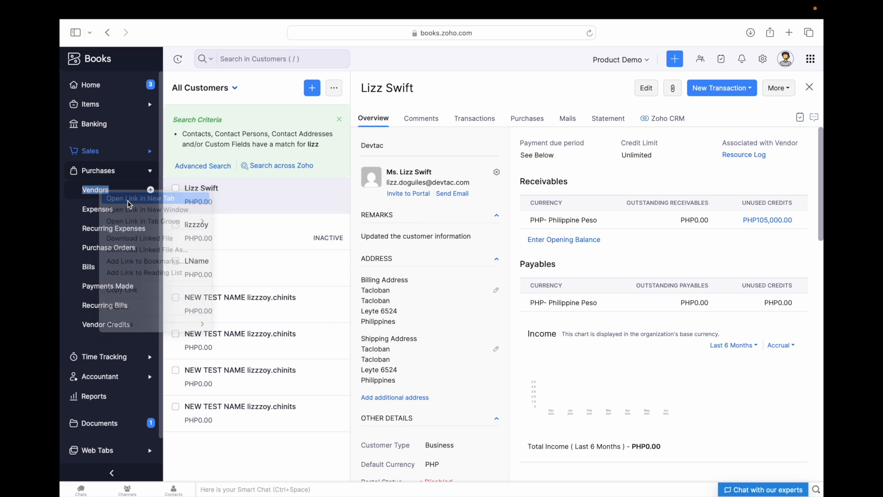
- Reopen the searched customer's details and point out its associated vendor link
left_click(519, 52)
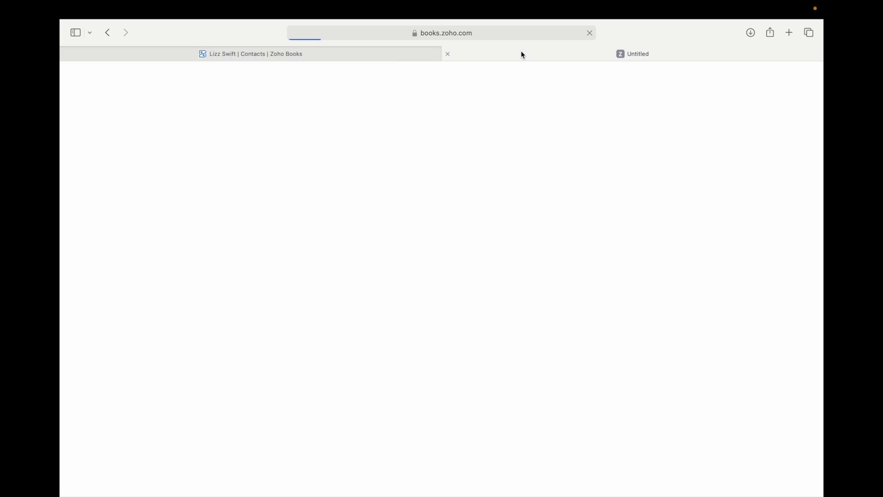
left_click(380, 57)
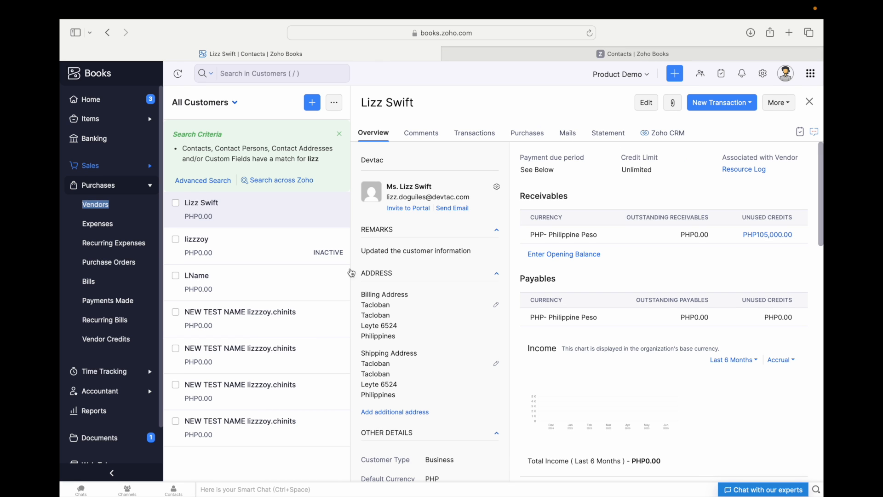
left_click(101, 165)
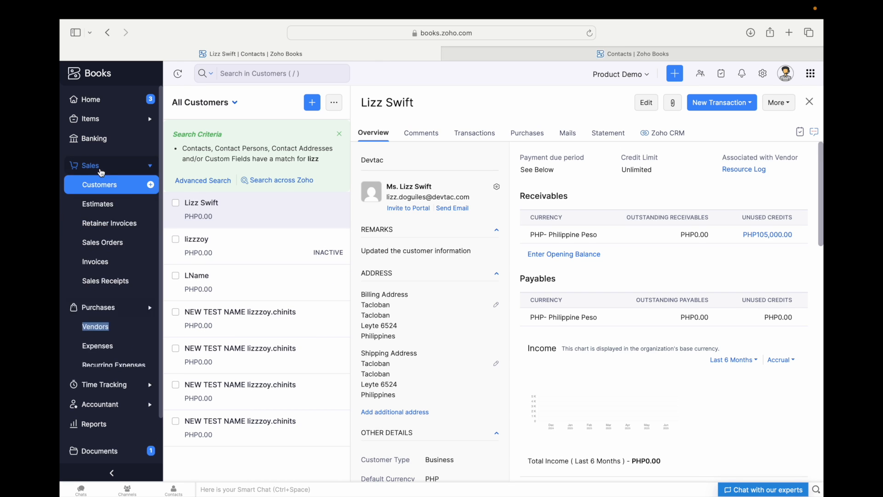
left_click(107, 185)
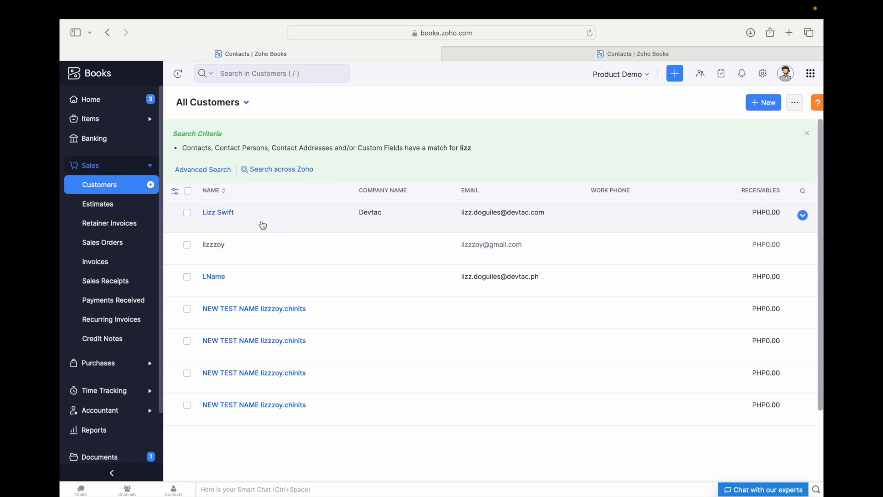
left_click(240, 217)
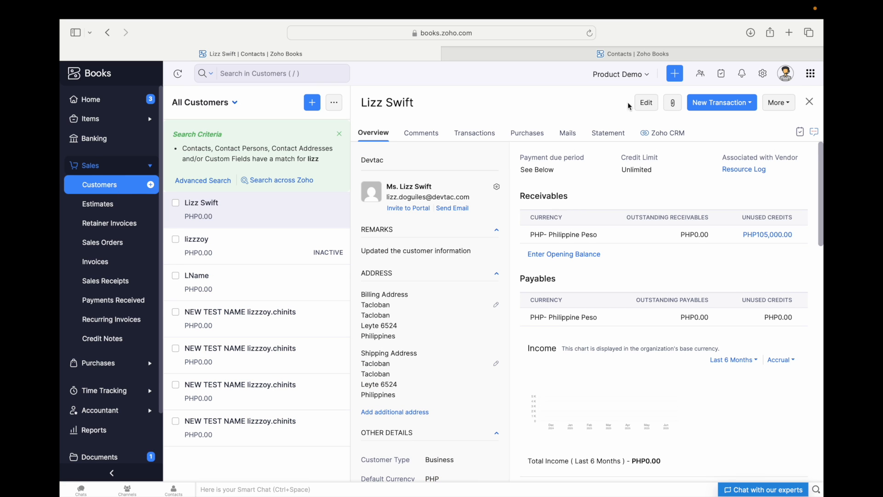
left_click_drag(720, 155, 781, 170)
left_click(745, 159)
- In the vendors tab, open Resource Log and point out its 'Associated with Customer' label
left_click(548, 50)
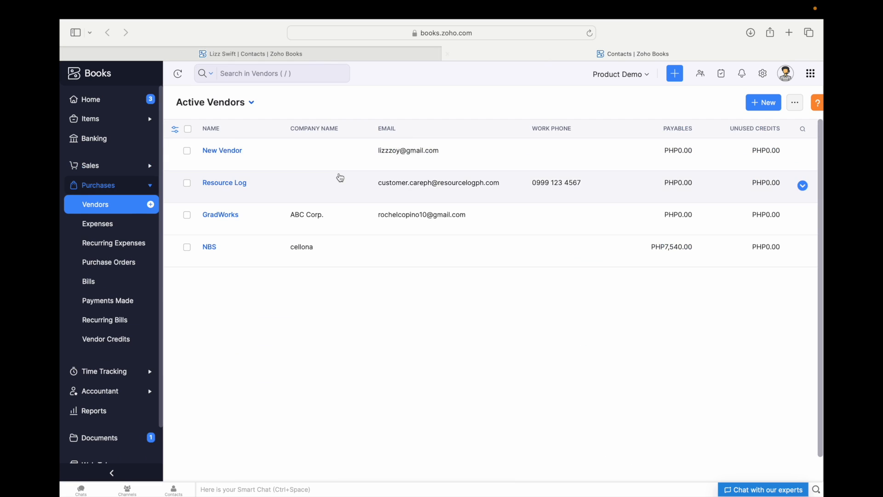
left_click(264, 189)
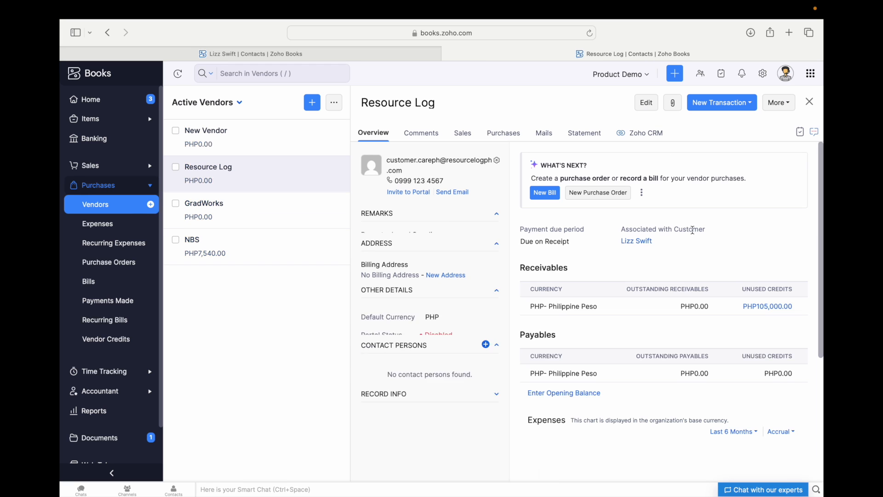
left_click_drag(622, 229, 670, 233)
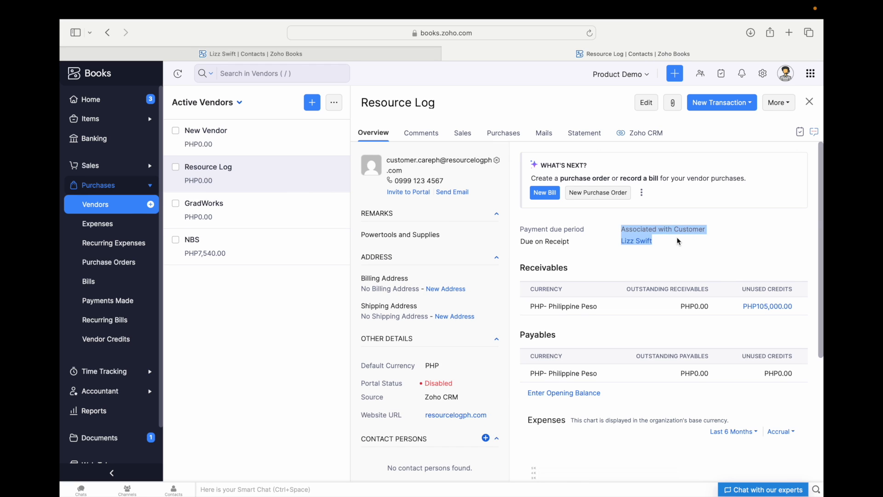
left_click(678, 237)
left_click(383, 59)
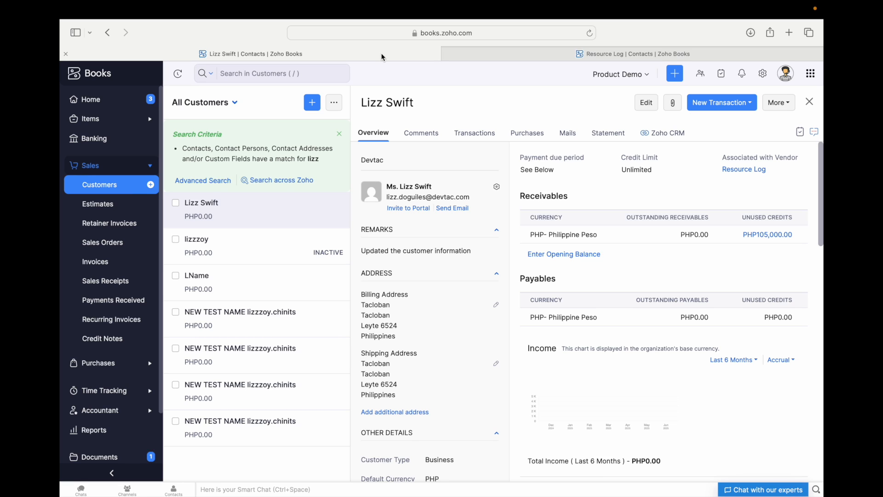
left_click(527, 54)
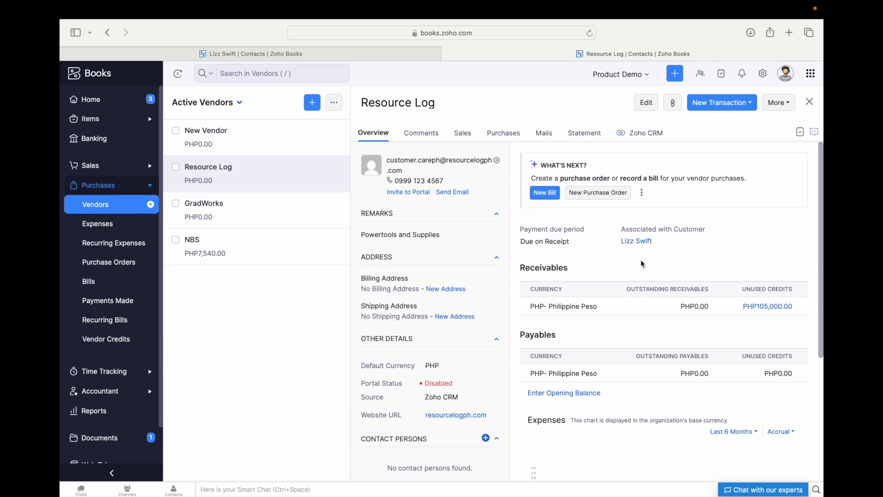
scroll(603, 284, "down", 2)
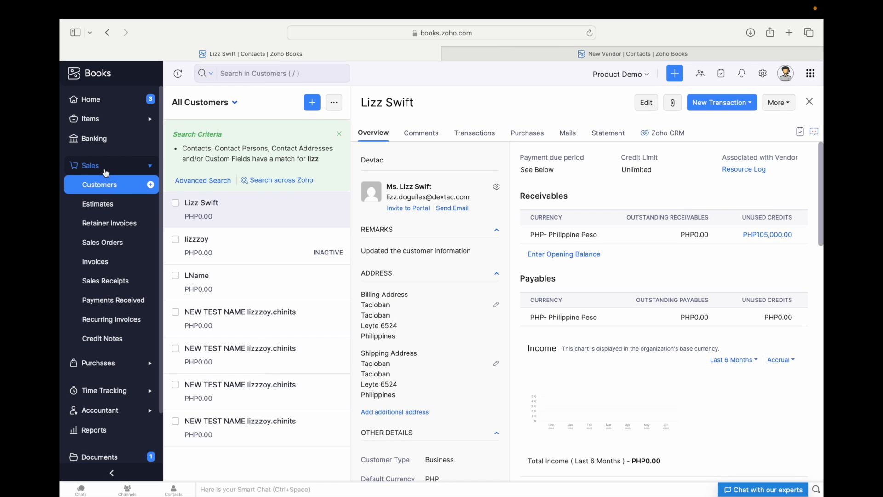
- Go to Sales > Invoices and open overdue INV-000070 with PHP459.99 balance due
left_click(105, 169)
left_click(105, 169)
left_click(100, 262)
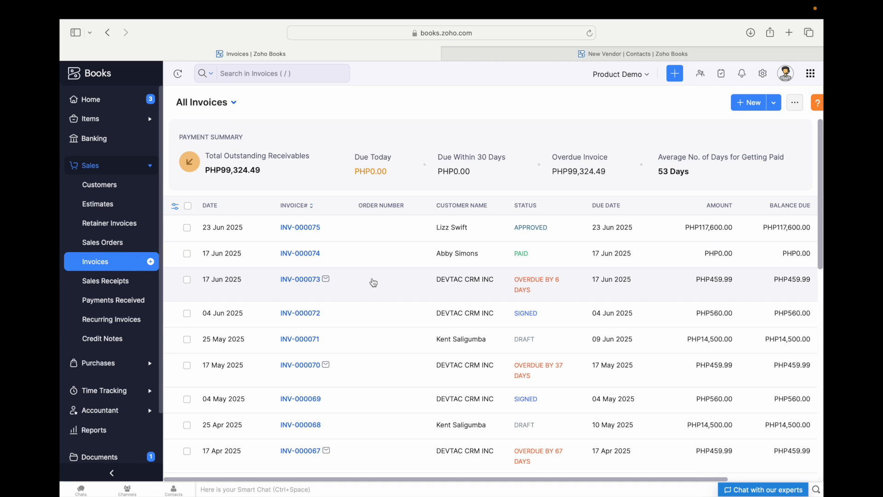
scroll(387, 295, "down", 1)
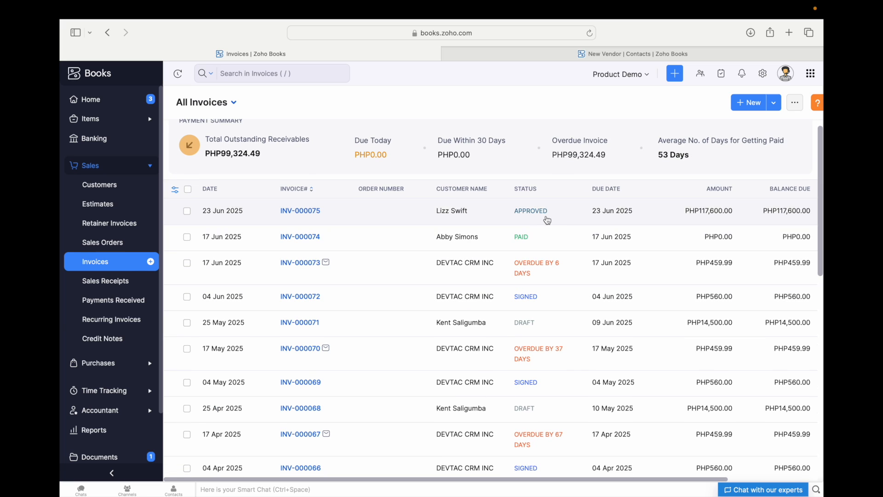
scroll(547, 227, "down", 1)
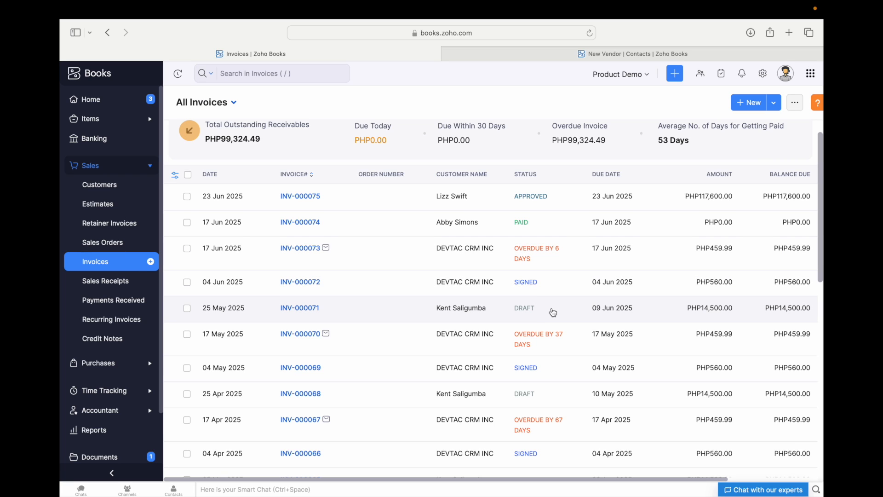
scroll(552, 296, "down", 2)
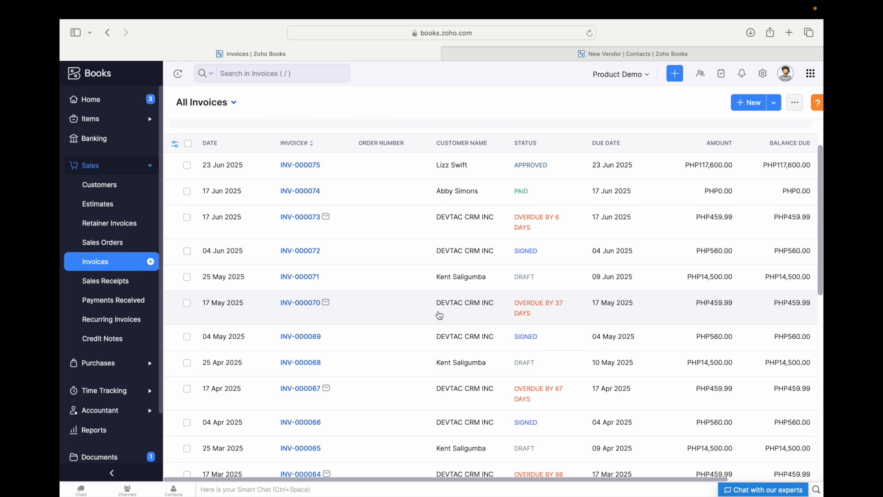
scroll(391, 271, "up", 3)
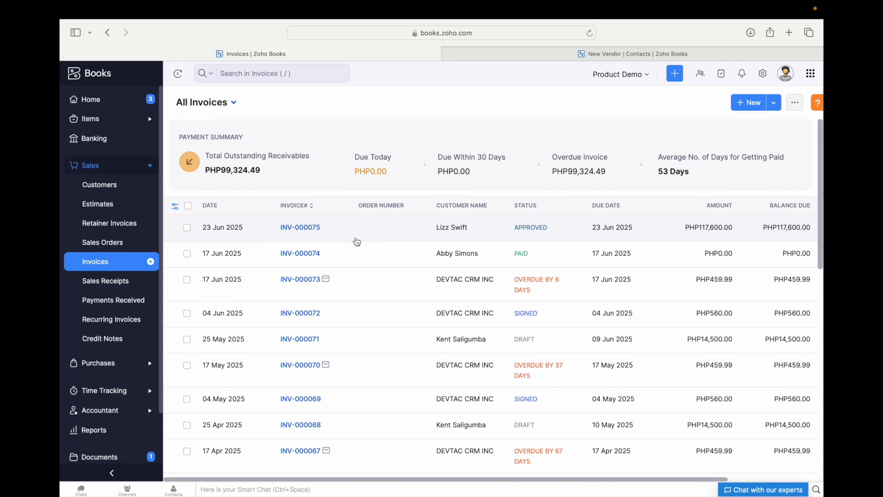
scroll(357, 249, "down", 4)
scroll(356, 265, "down", 2)
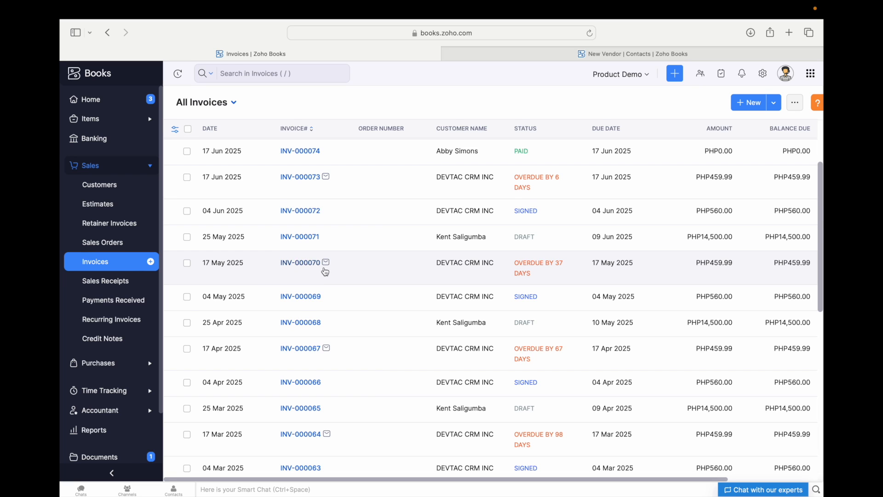
left_click(311, 274)
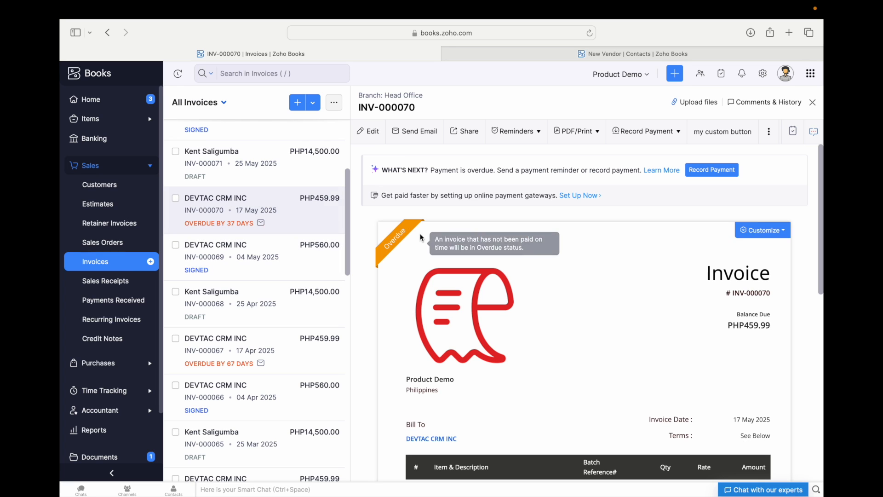
scroll(565, 266, "down", 2)
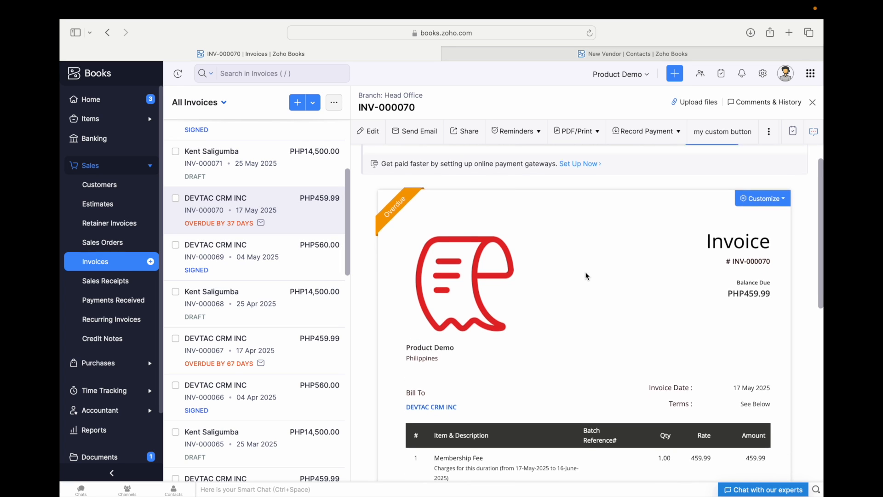
scroll(584, 267, "down", 3)
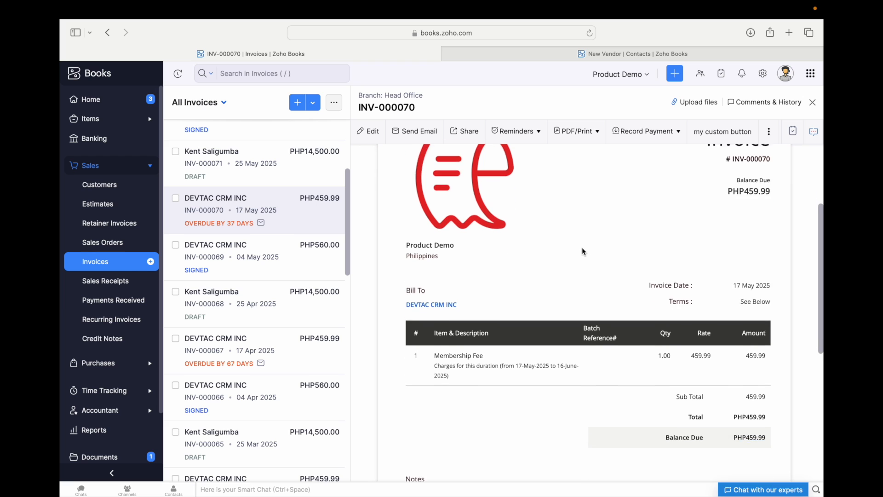
scroll(582, 247, "up", 5)
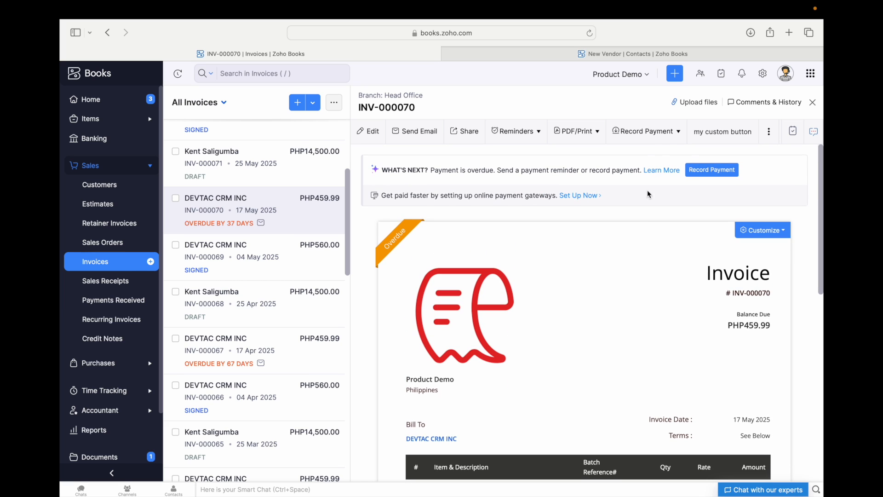
left_click(665, 132)
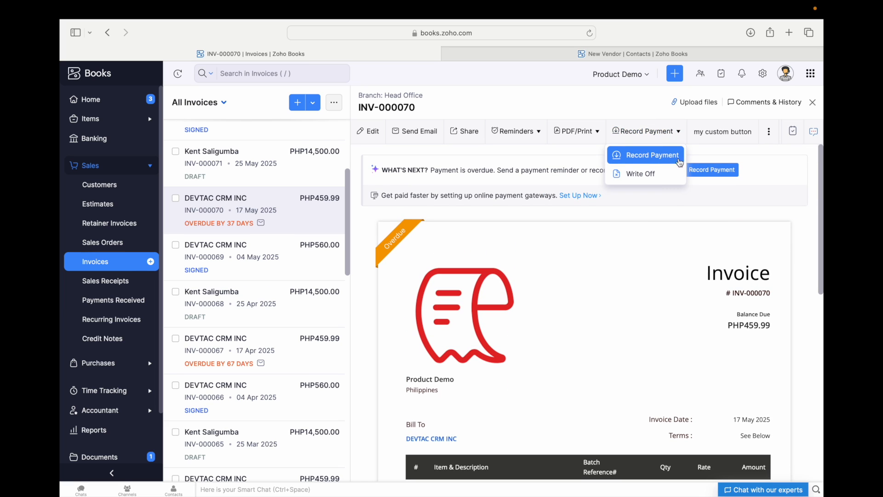
left_click(672, 203)
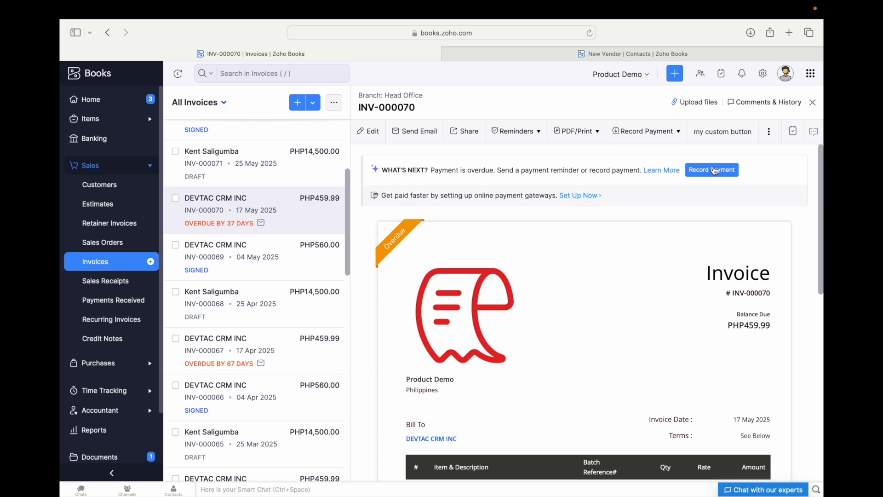
scroll(601, 249, "down", 1)
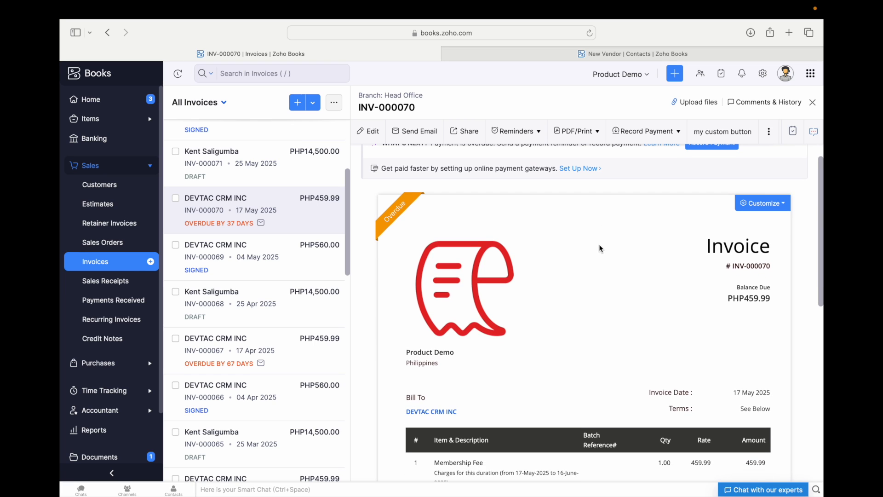
scroll(601, 248, "up", 1)
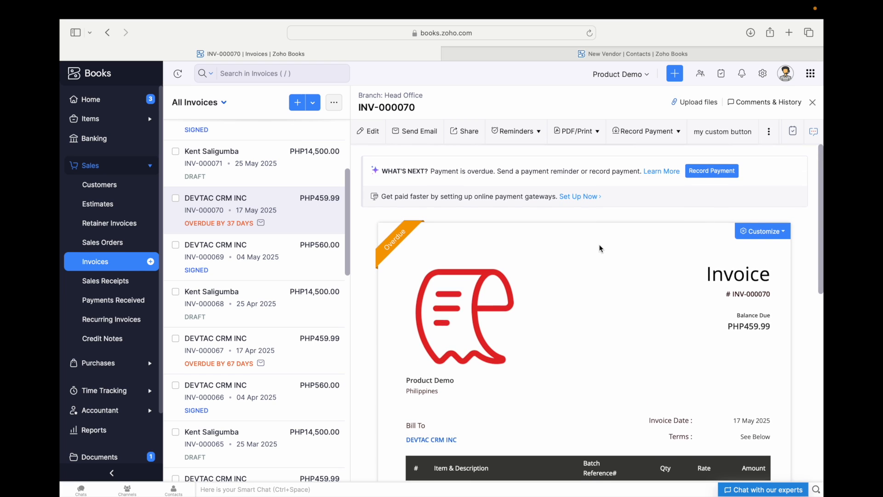
left_click(768, 132)
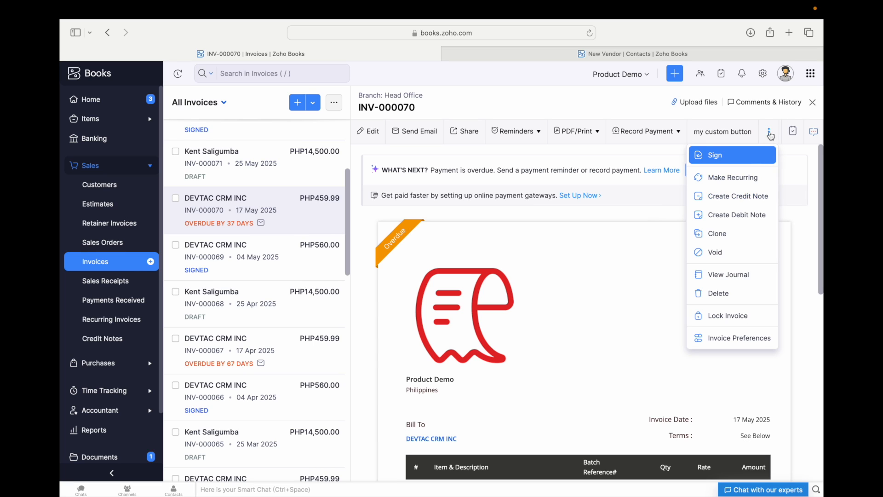
left_click(645, 223)
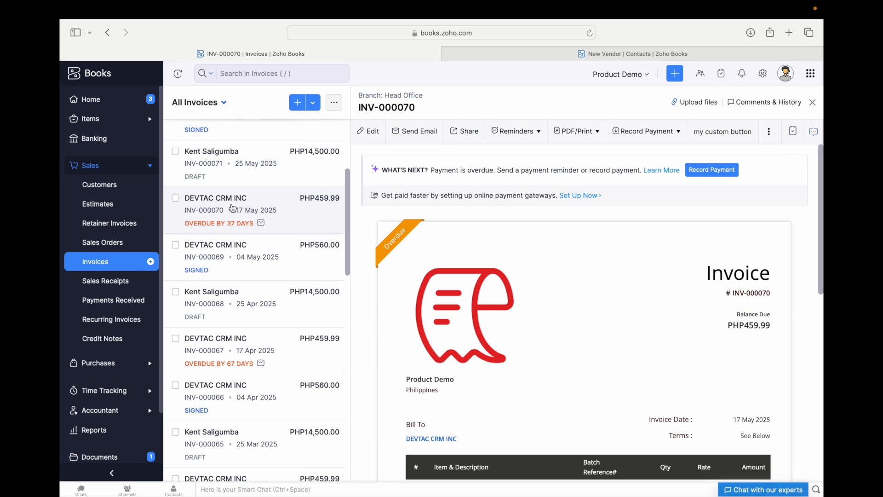
left_click(773, 135)
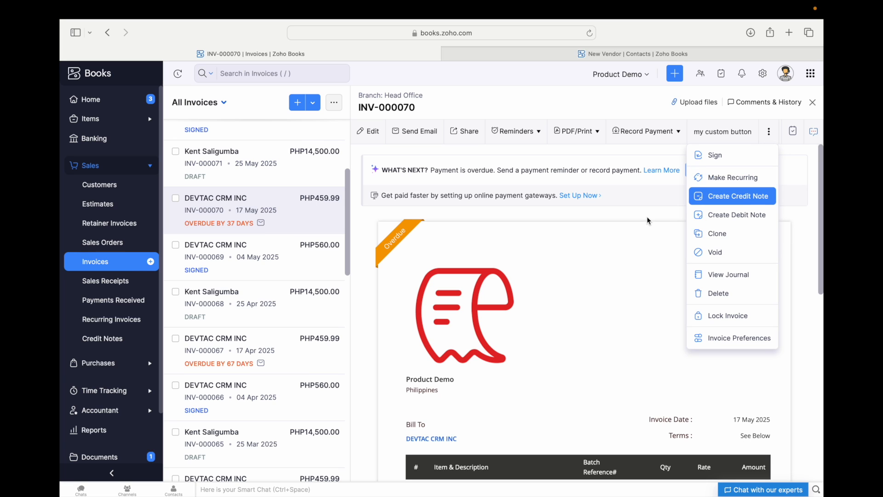
left_click(633, 226)
scroll(633, 227, "down", 4)
scroll(633, 225, "down", 7)
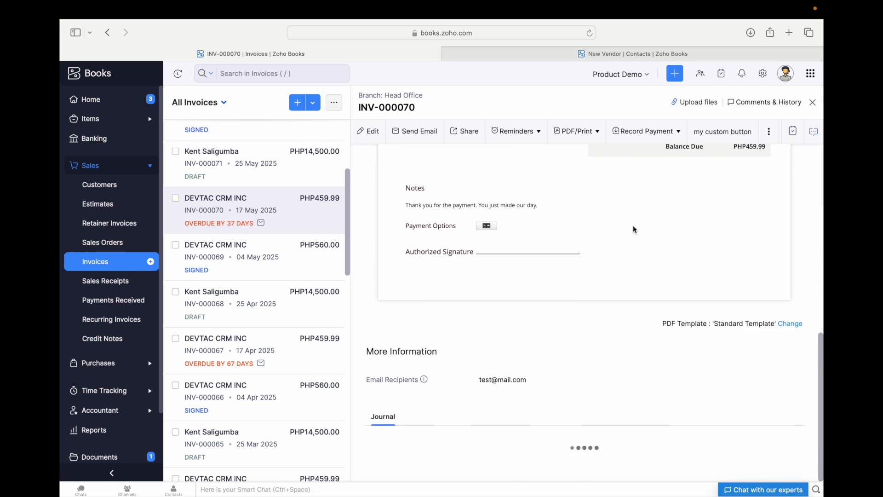
scroll(633, 226, "up", 10)
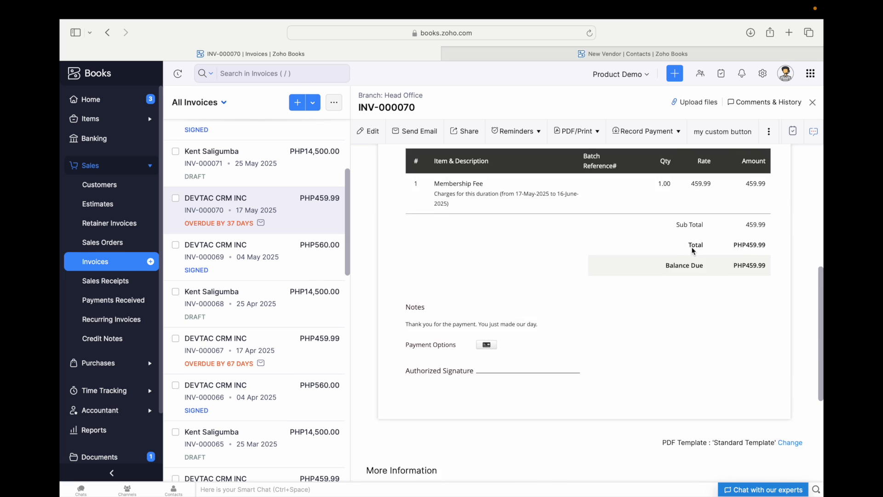
left_click(398, 133)
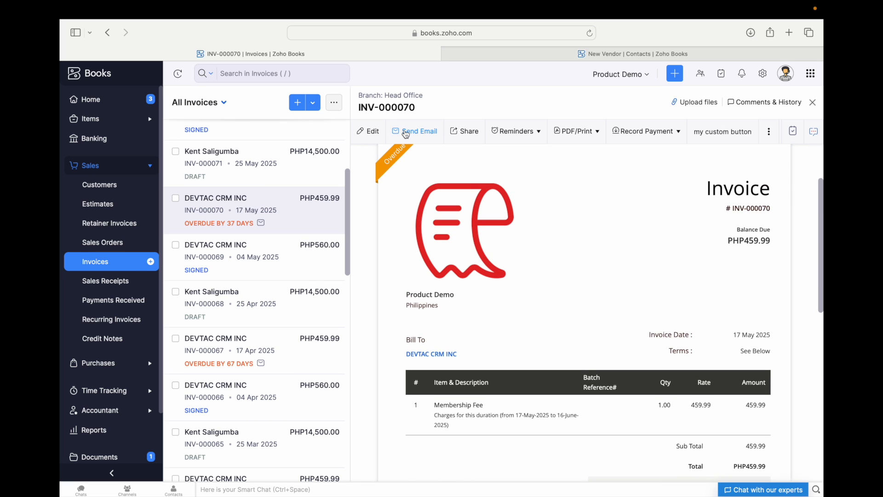
scroll(354, 262, "down", 5)
scroll(355, 260, "up", 5)
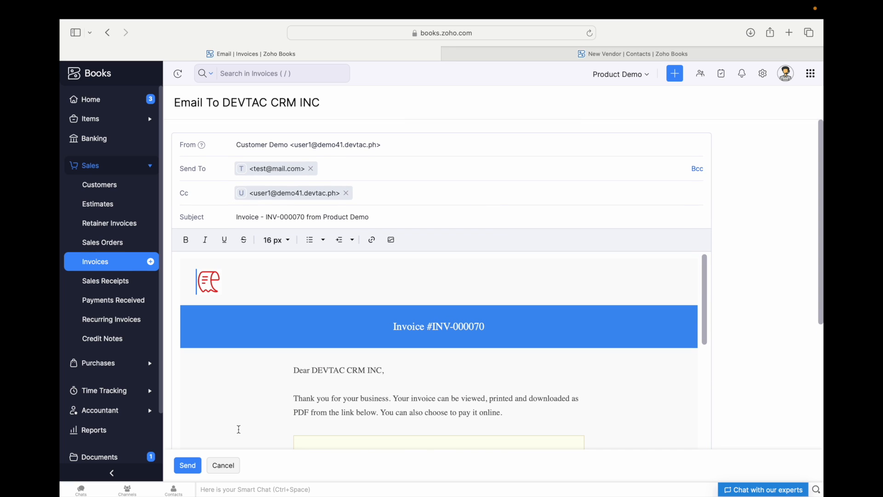
left_click(225, 466)
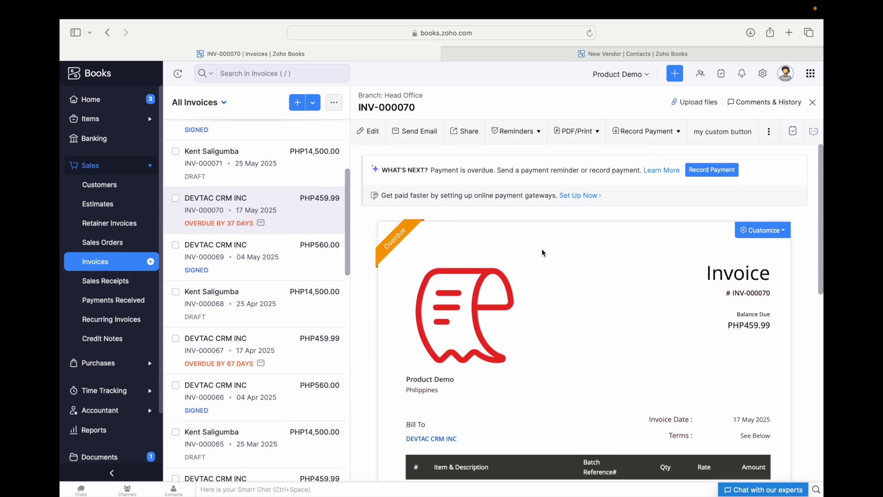
- Record the full PHP459.99 cash payment on INV-000070 with a thank-you email note
left_click(706, 173)
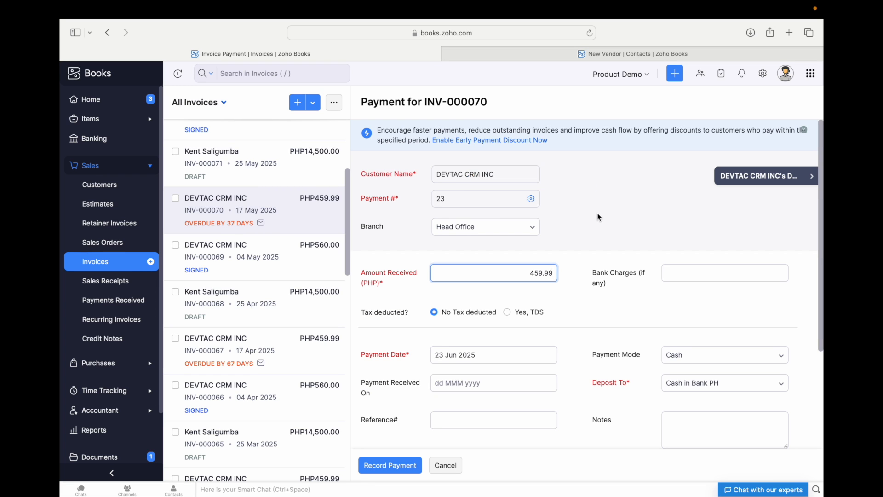
scroll(597, 212, "down", 3)
scroll(540, 233, "down", 1)
left_click(357, 201)
left_click(552, 224)
scroll(553, 227, "down", 2)
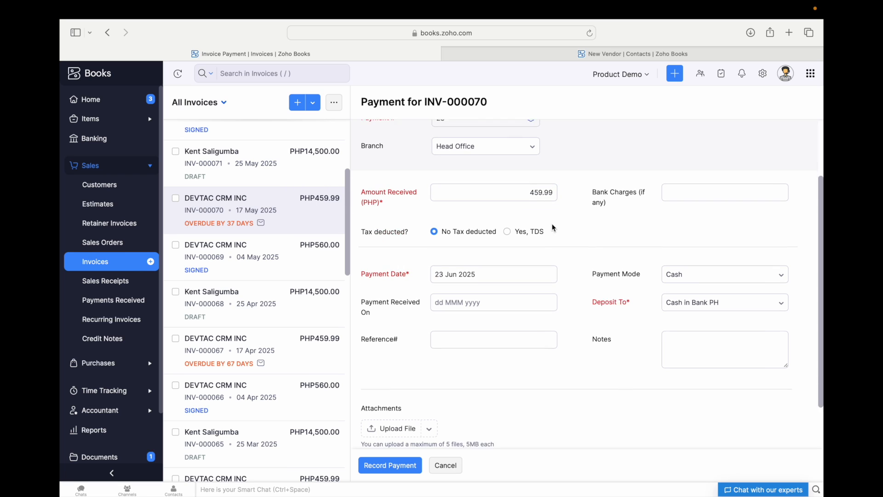
scroll(582, 221, "down", 2)
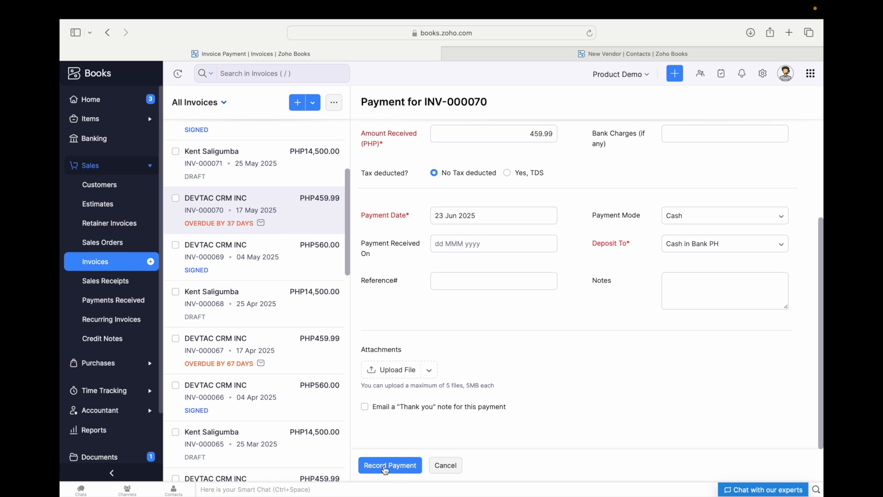
left_click(365, 408)
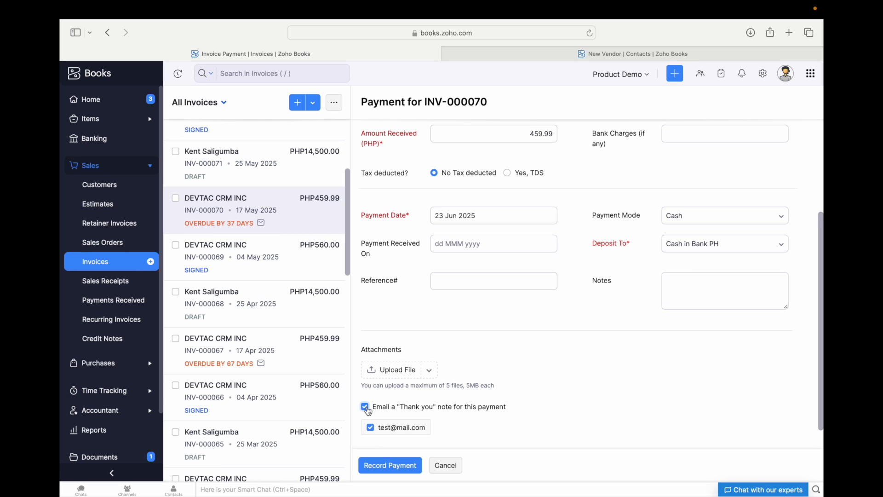
left_click_drag(369, 408, 509, 412)
left_click(509, 411)
left_click(382, 468)
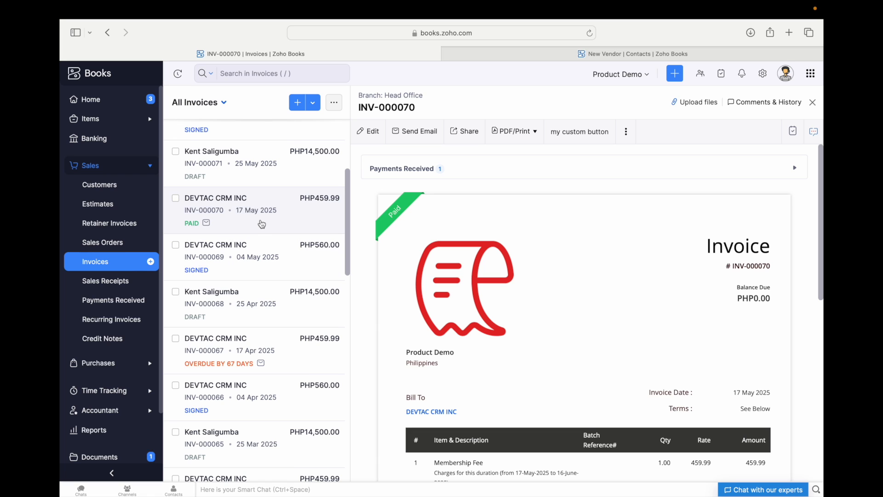
- Scroll through the paid INV-000070 page to confirm the PHP0.00 balance due
scroll(469, 252, "down", 5)
scroll(470, 252, "up", 5)
scroll(485, 314, "down", 3)
scroll(600, 336, "down", 3)
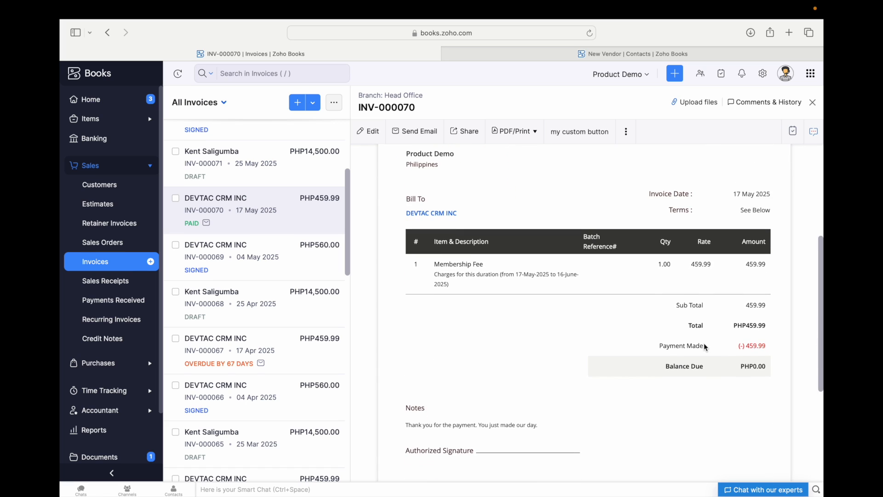
scroll(676, 288, "up", 2)
scroll(564, 257, "up", 5)
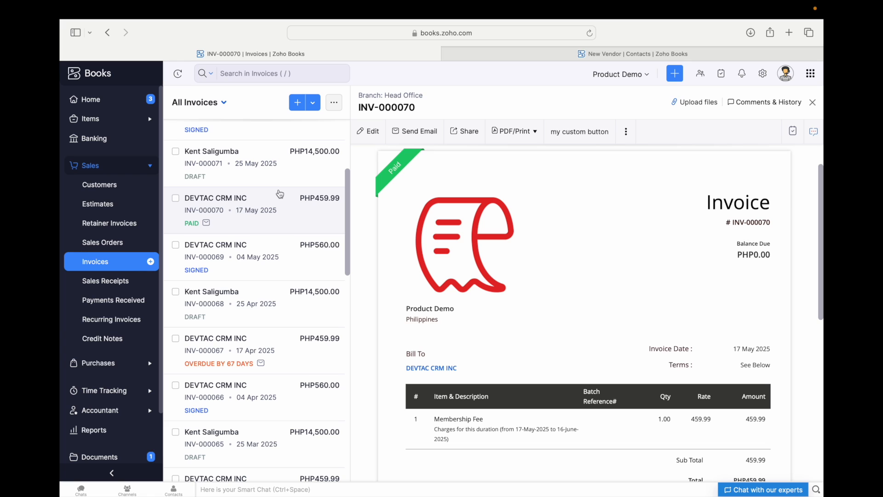
scroll(544, 228, "down", 3)
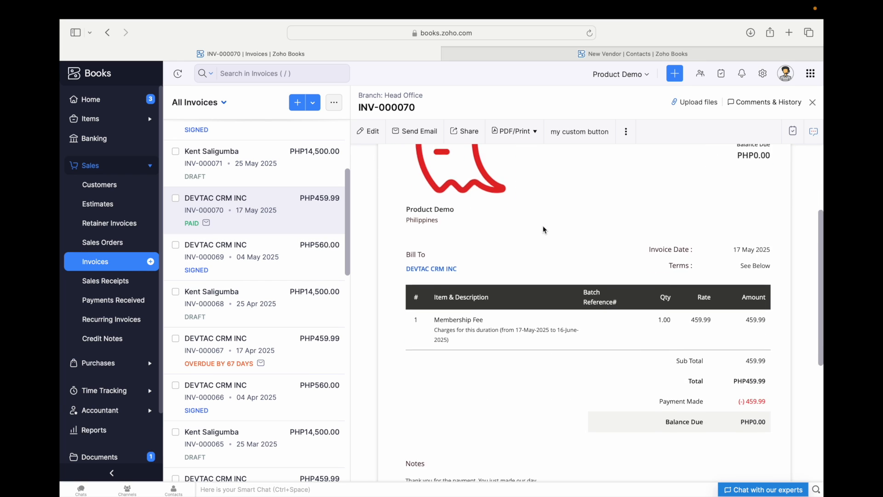
scroll(543, 225, "down", 5)
scroll(543, 225, "up", 6)
scroll(519, 272, "up", 4)
scroll(527, 312, "down", 3)
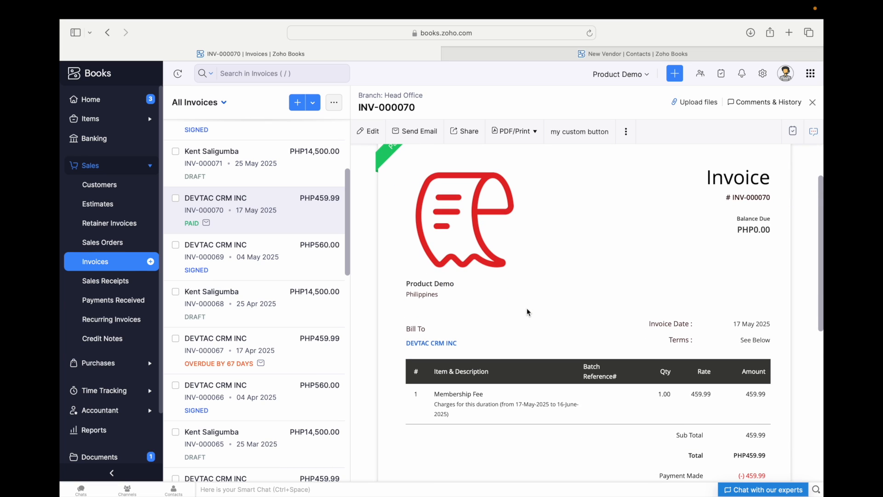
scroll(527, 312, "down", 1)
scroll(527, 312, "down", 2)
scroll(528, 312, "up", 4)
scroll(528, 312, "up", 1)
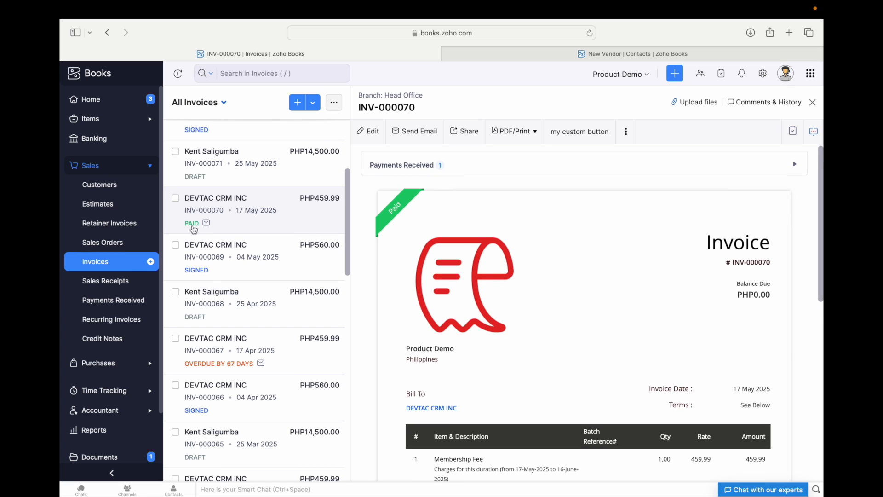
mouse_move(206, 226)
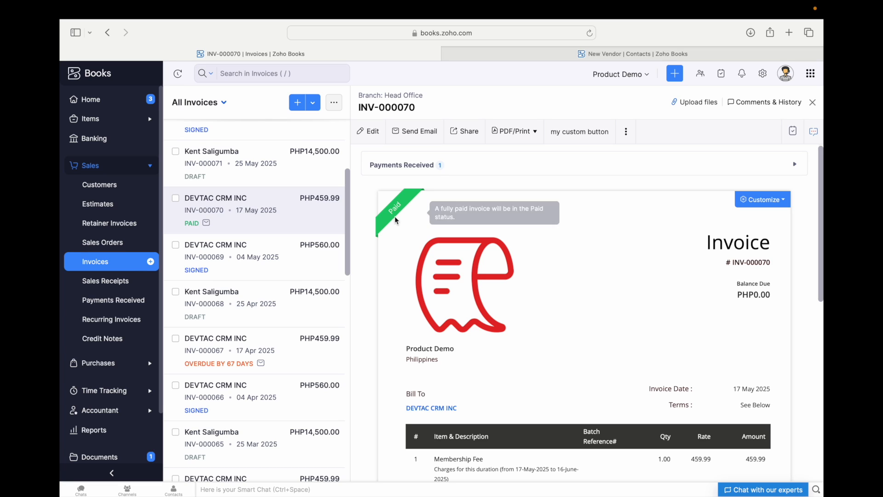
scroll(573, 233, "up", 1)
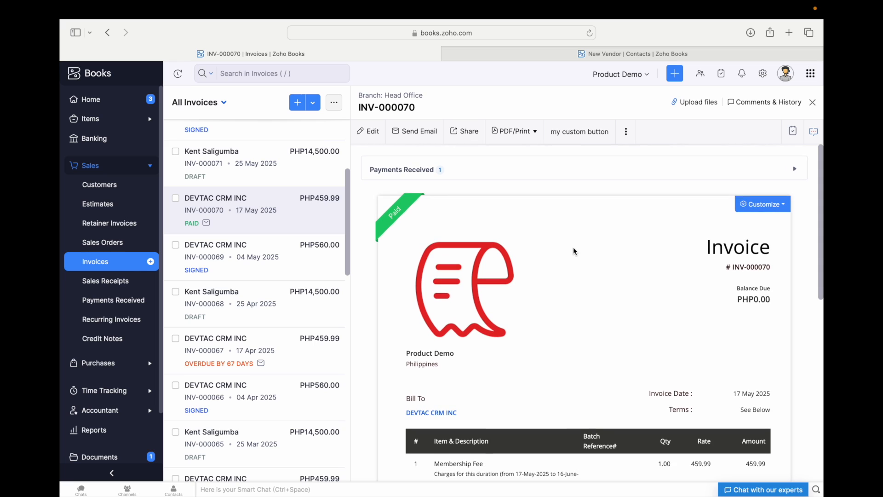
- Expand Payments Received to review the 23 Jun 2025 PHP459.99 cash payment
left_click(413, 170)
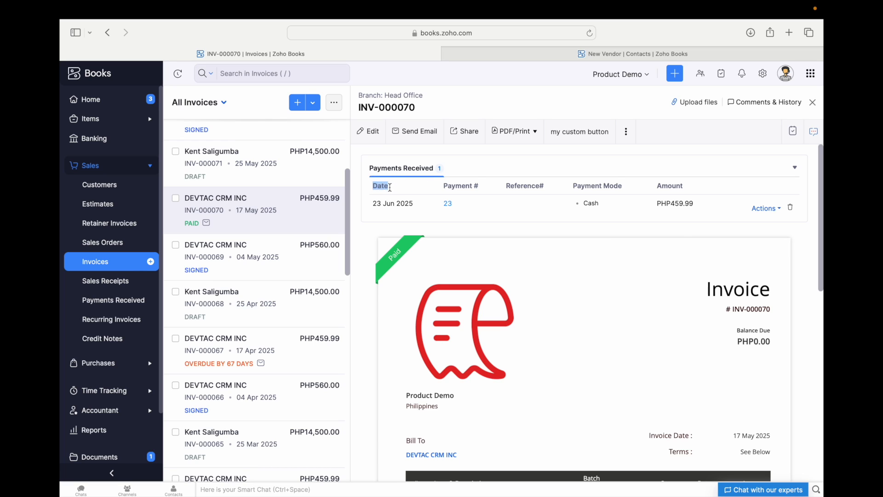
left_click_drag(373, 204, 413, 202)
left_click(414, 203)
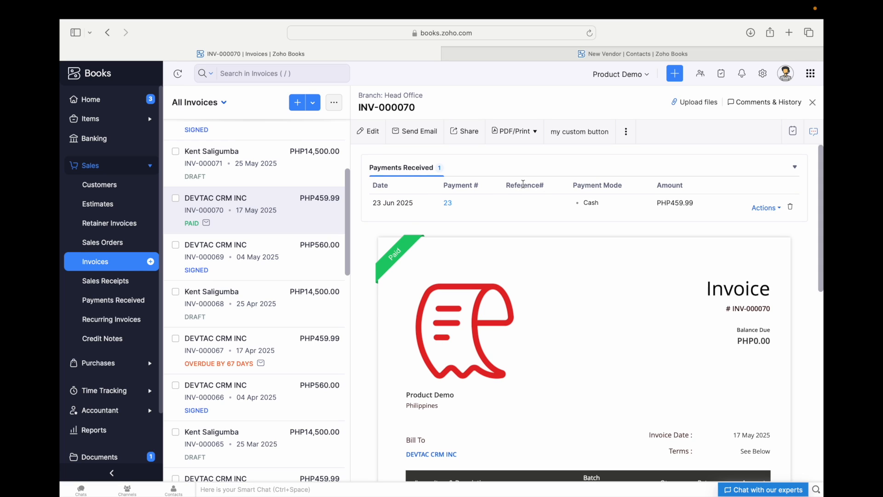
left_click_drag(574, 185, 690, 186)
scroll(697, 207, "down", 1)
left_click(766, 190)
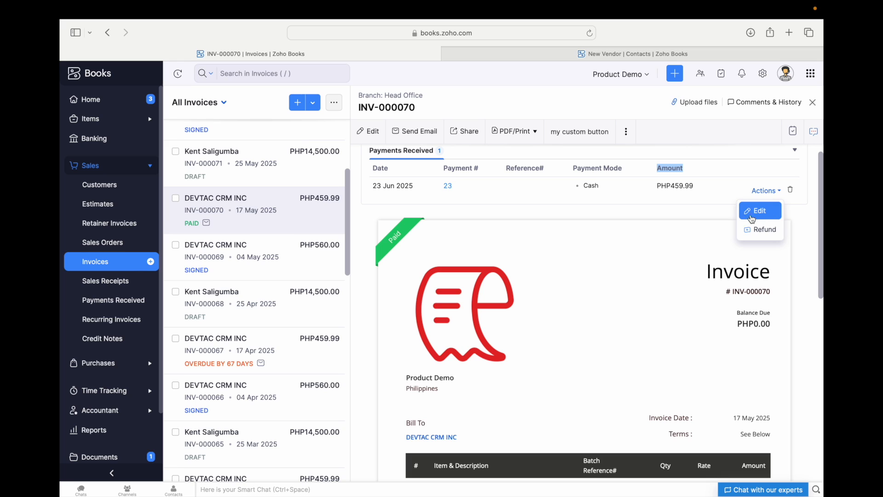
left_click(708, 175)
scroll(667, 197, "down", 1)
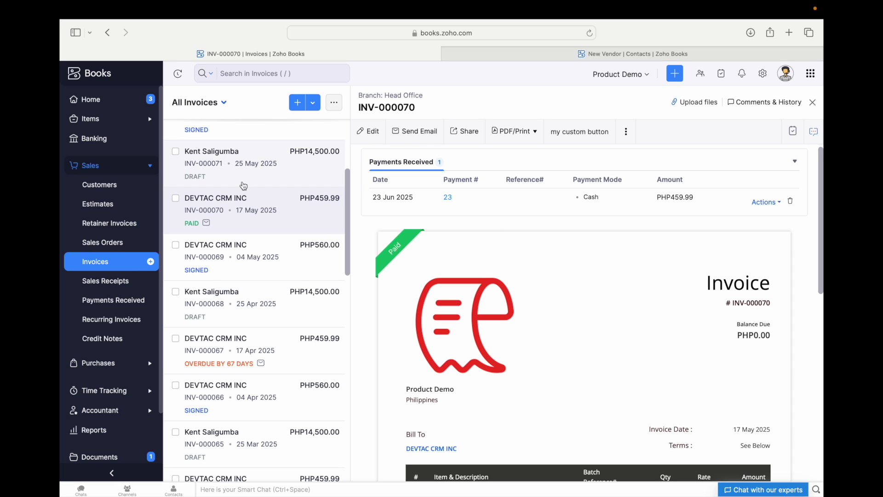
- Close the invoice detail pane and scroll the All Invoices table to confirm INV-000070 shows Paid
left_click(812, 102)
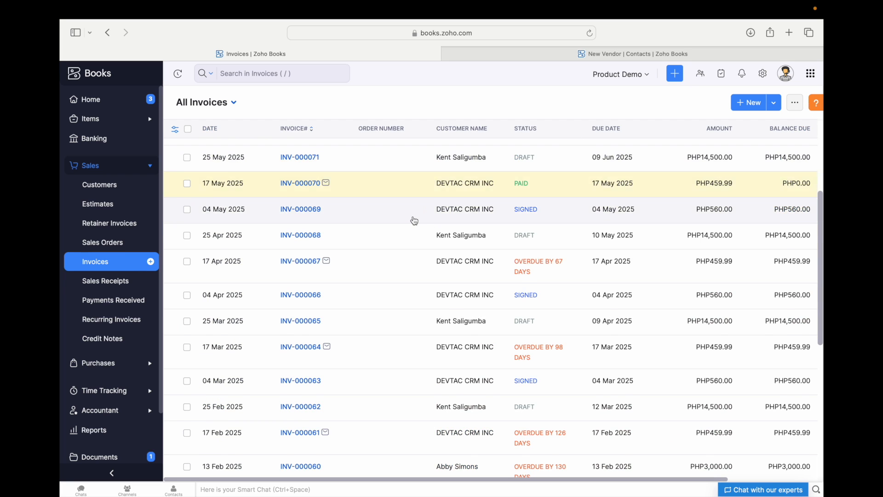
scroll(325, 233, "up", 3)
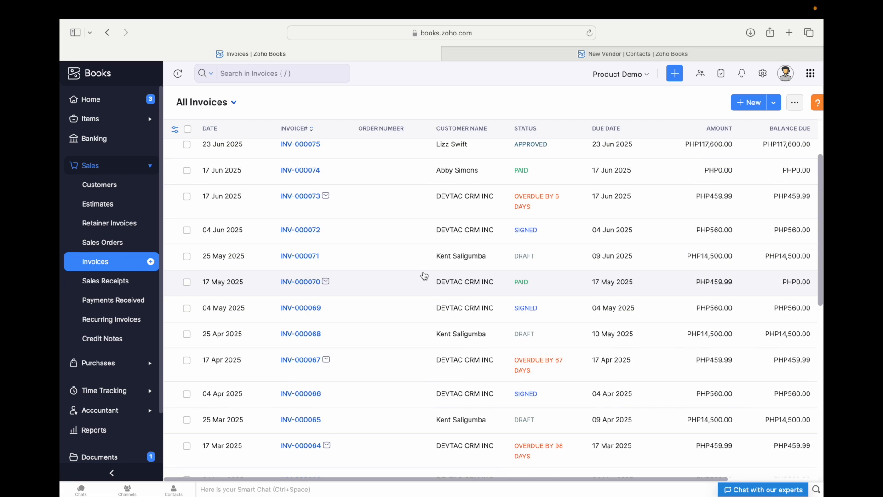
scroll(334, 293, "down", 1)
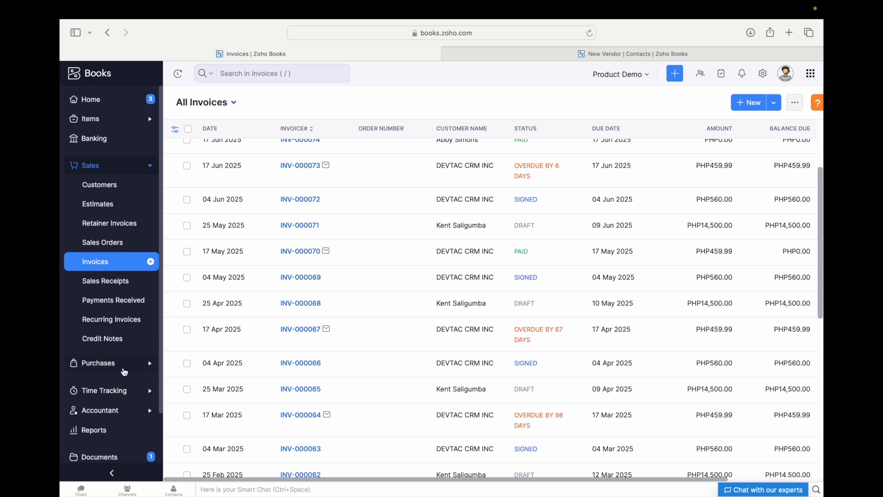
scroll(124, 372, "down", 4)
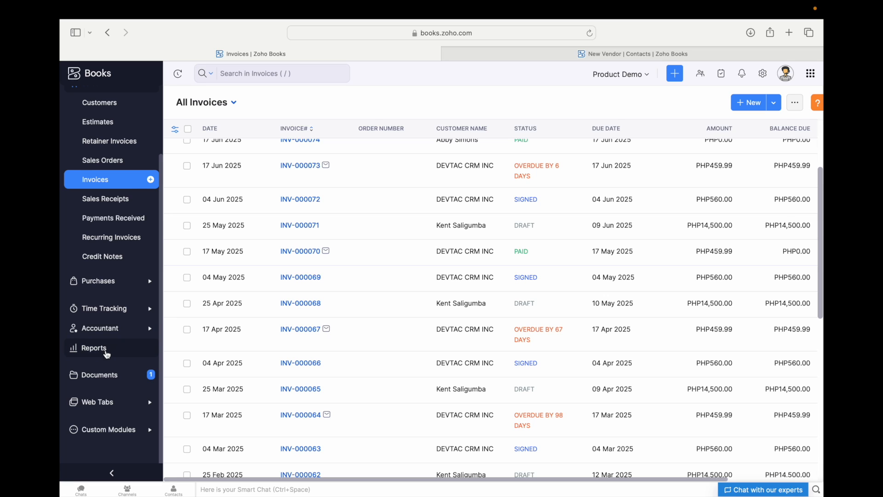
left_click(102, 351)
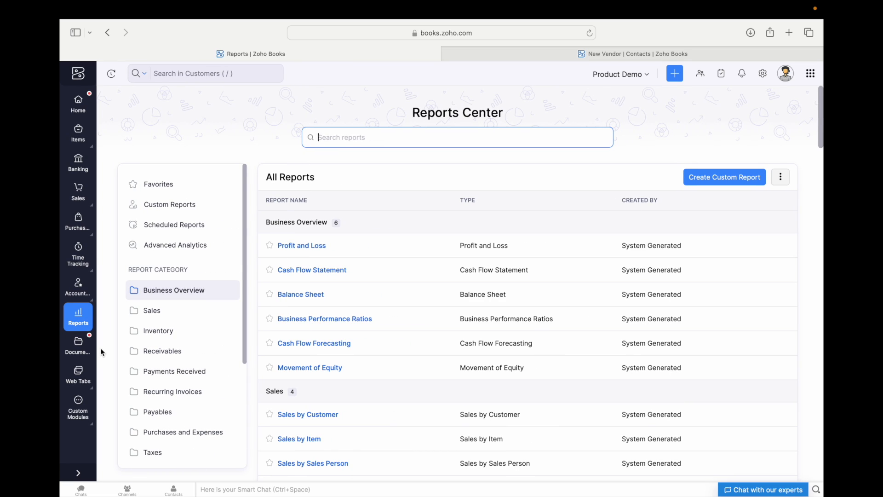
scroll(199, 339, "down", 2)
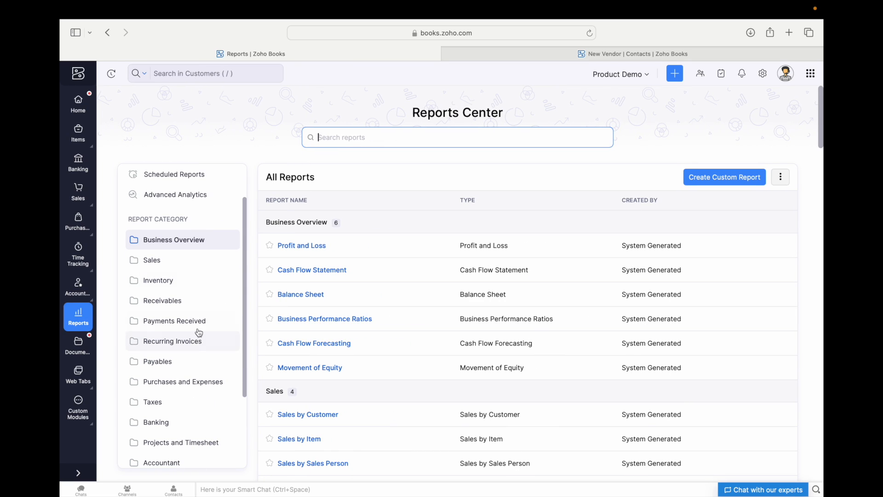
scroll(190, 308, "down", 1)
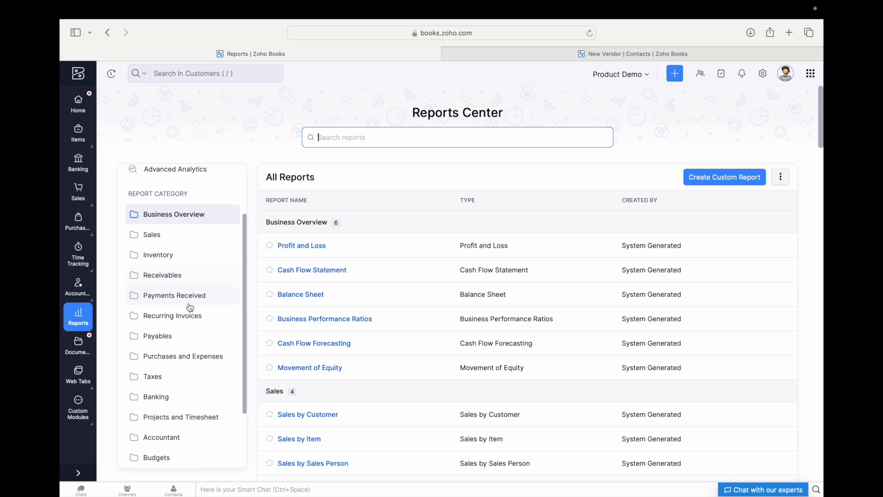
scroll(190, 308, "down", 1)
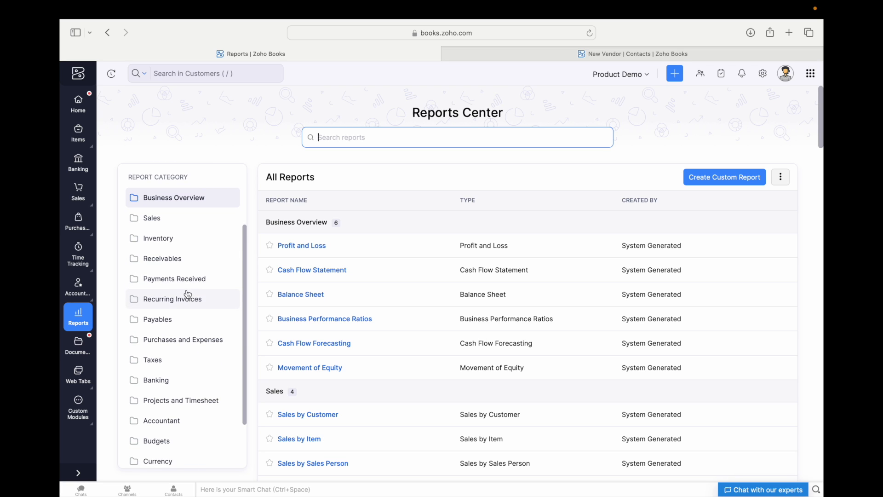
scroll(189, 306, "down", 1)
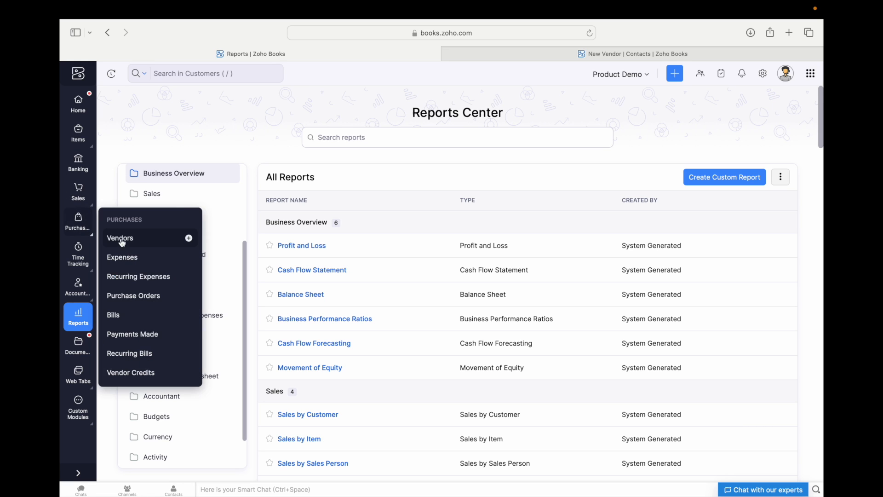
mouse_move(83, 201)
left_click(122, 288)
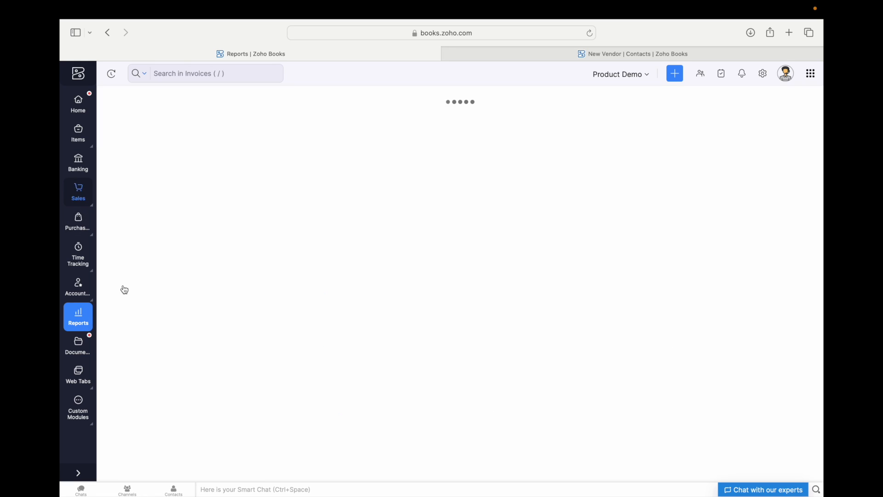
scroll(421, 260, "down", 3)
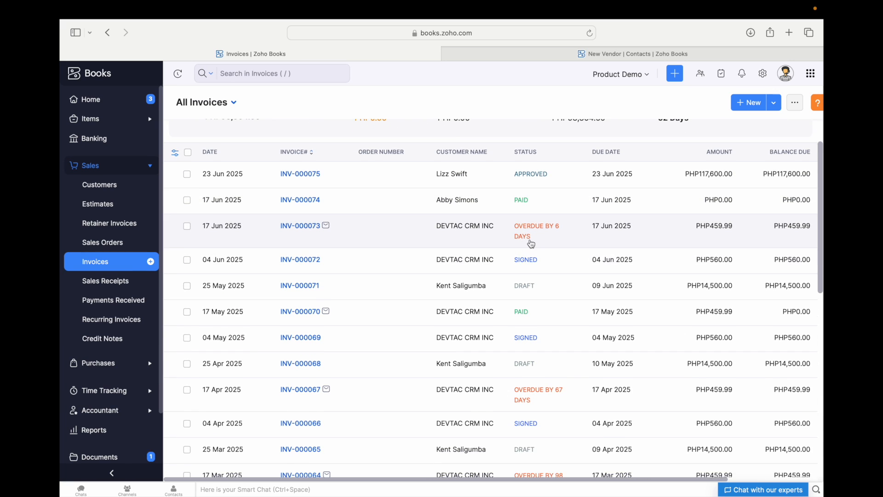
scroll(550, 219, "down", 3)
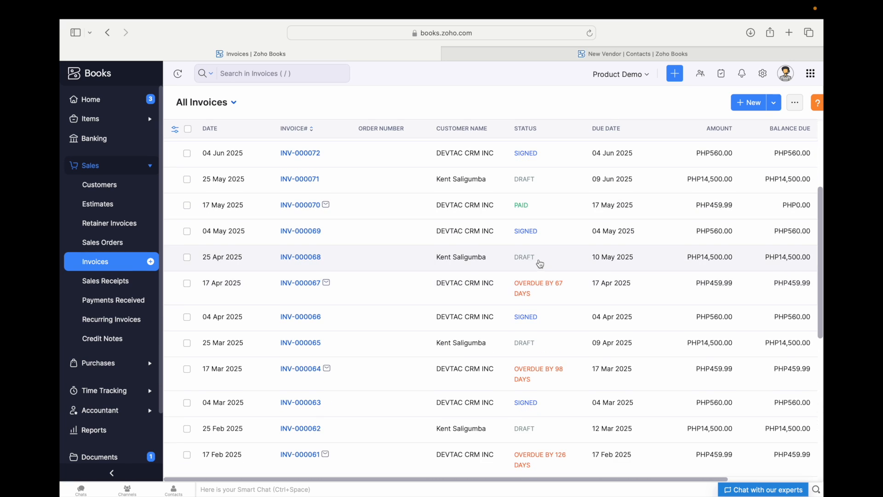
scroll(538, 267, "down", 1)
scroll(540, 266, "up", 5)
scroll(547, 309, "down", 5)
scroll(548, 267, "down", 4)
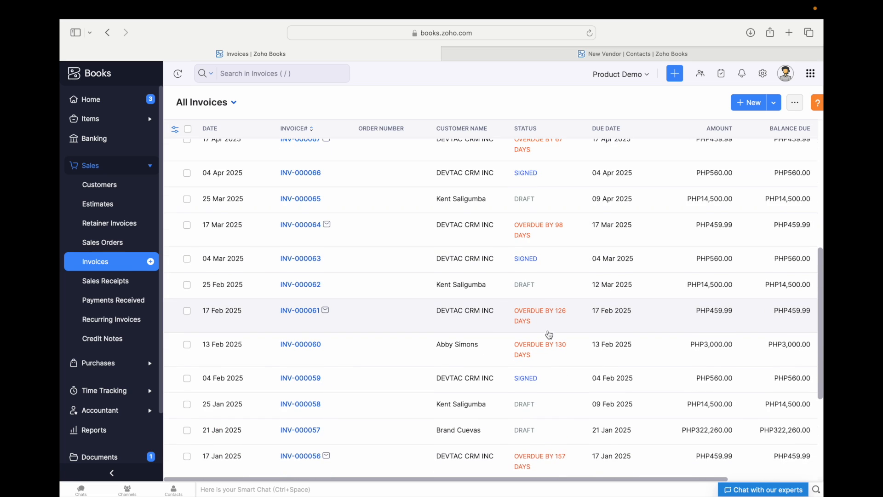
scroll(550, 336, "down", 3)
scroll(538, 375, "down", 3)
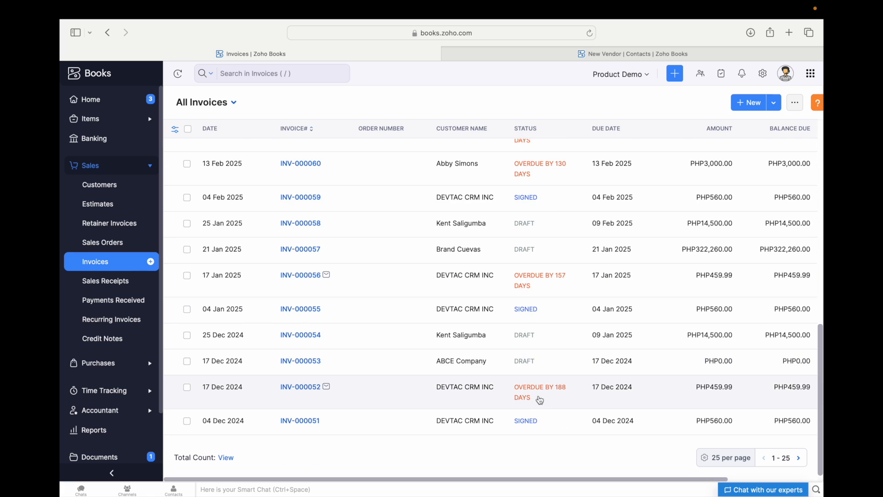
- From the Reports Center's Receivables category, open AR Aging Summary by invoice due date
left_click(117, 430)
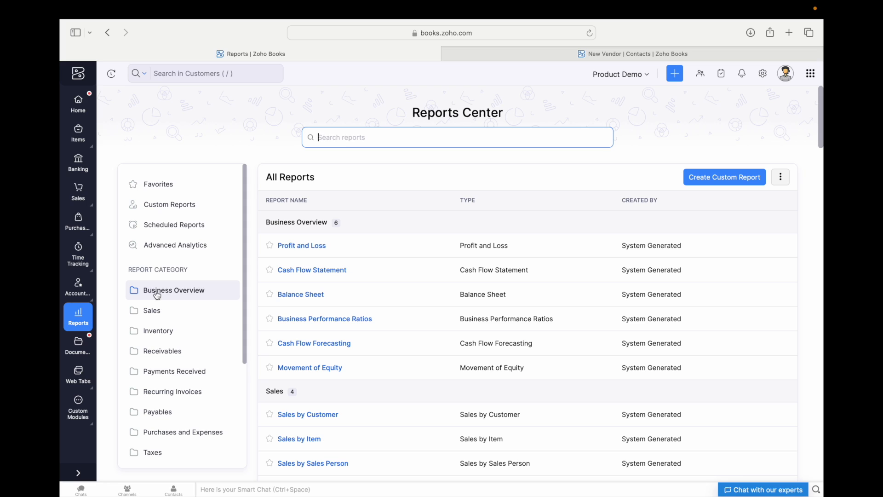
scroll(174, 341, "down", 2)
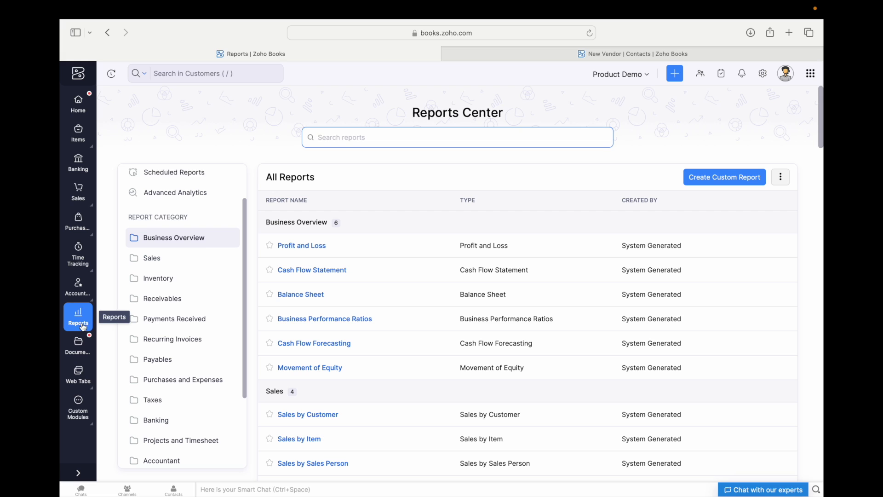
left_click(159, 300)
scroll(339, 368, "down", 3)
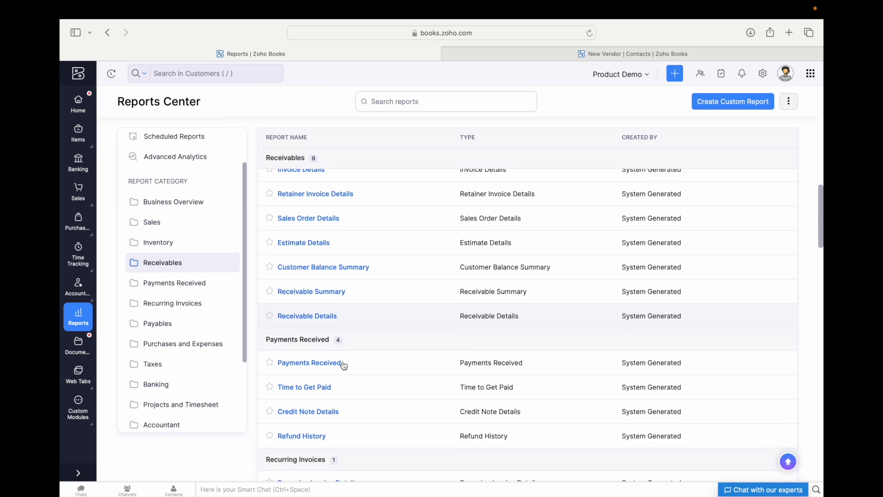
scroll(343, 366, "up", 8)
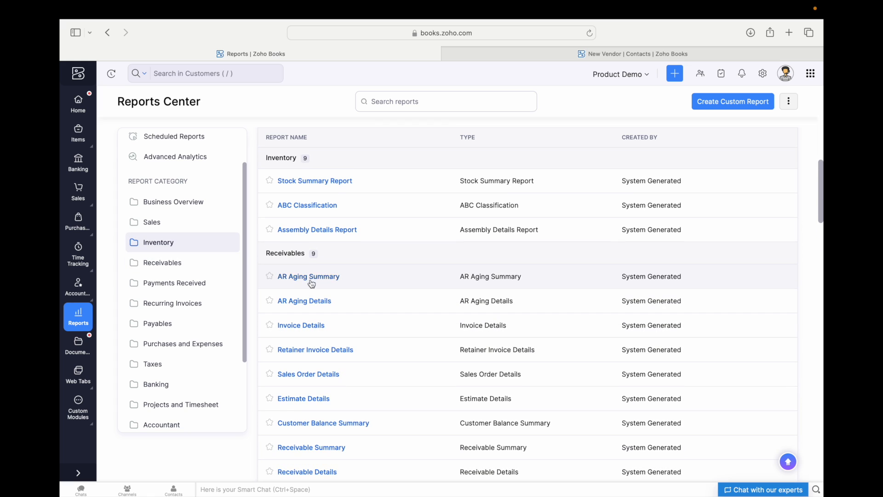
left_click(310, 278)
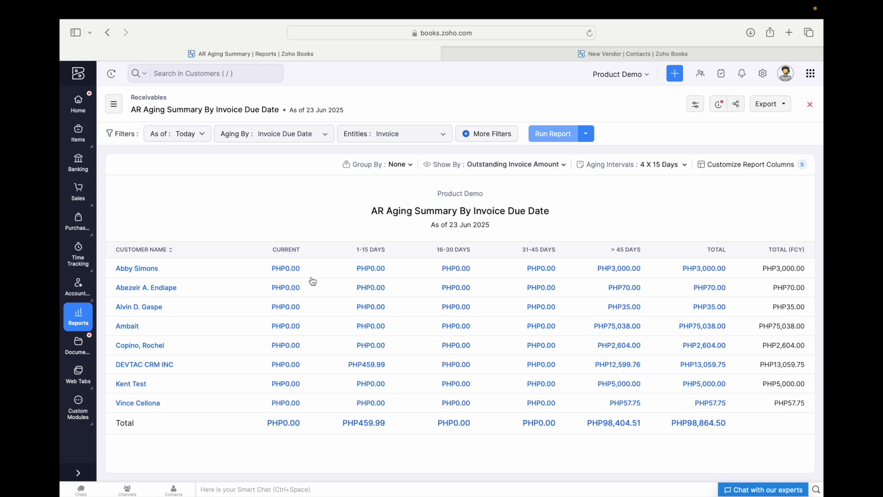